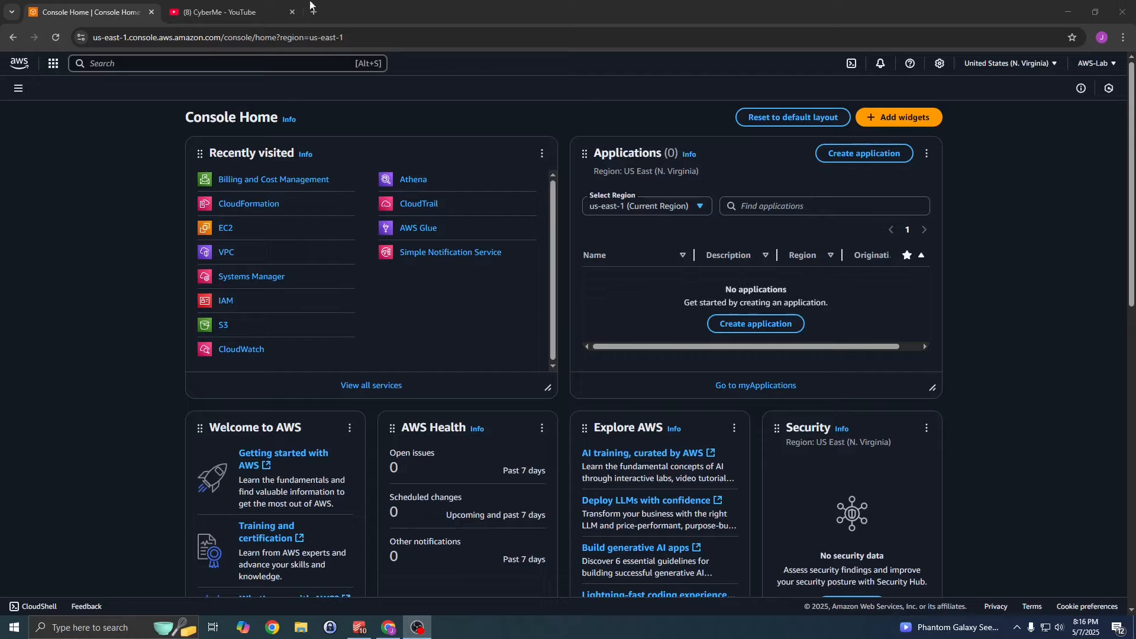
Look through the video list of the CyberMe YouTube channel for its AWS tutorials
scroll(402, 317, "down", 2)
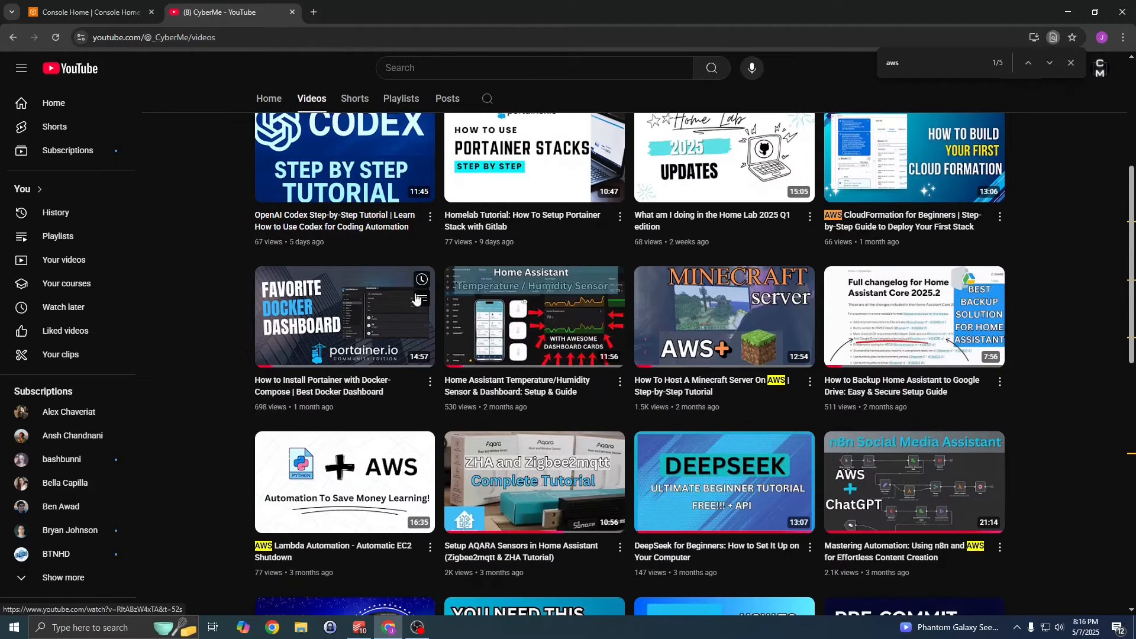
scroll(261, 261, "up", 3)
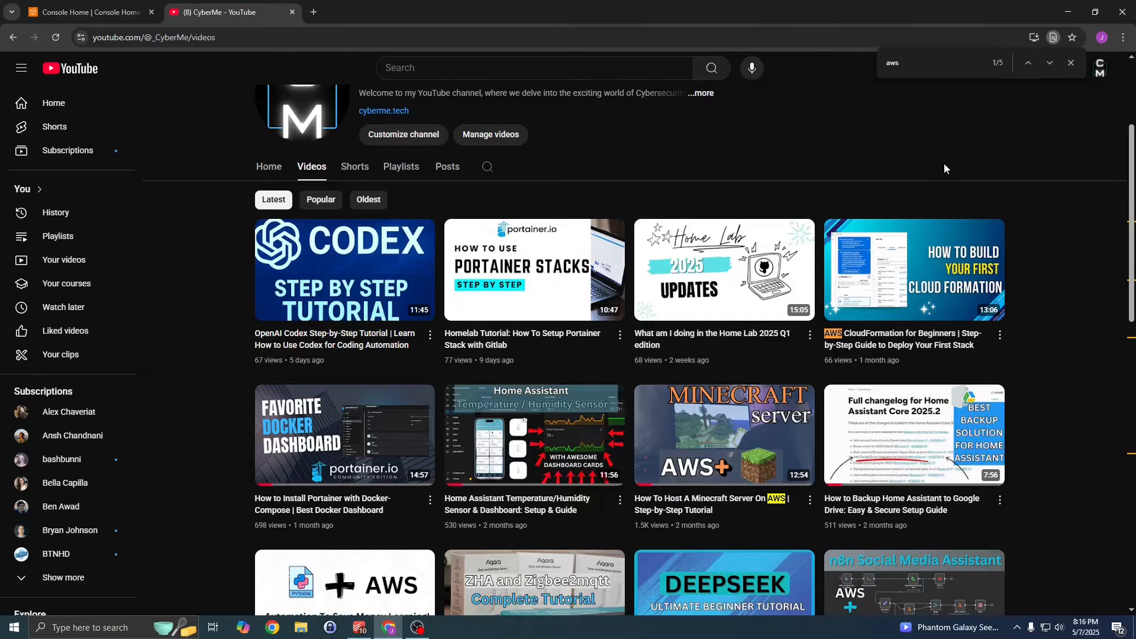
scroll(937, 194, "down", 1)
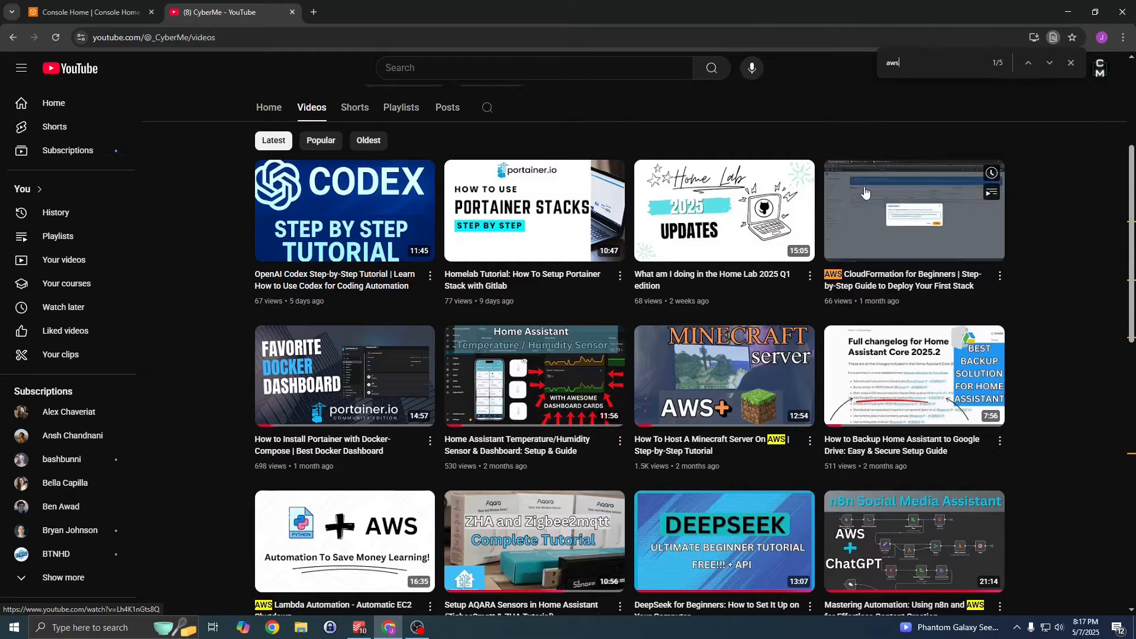
scroll(1005, 160, "down", 2)
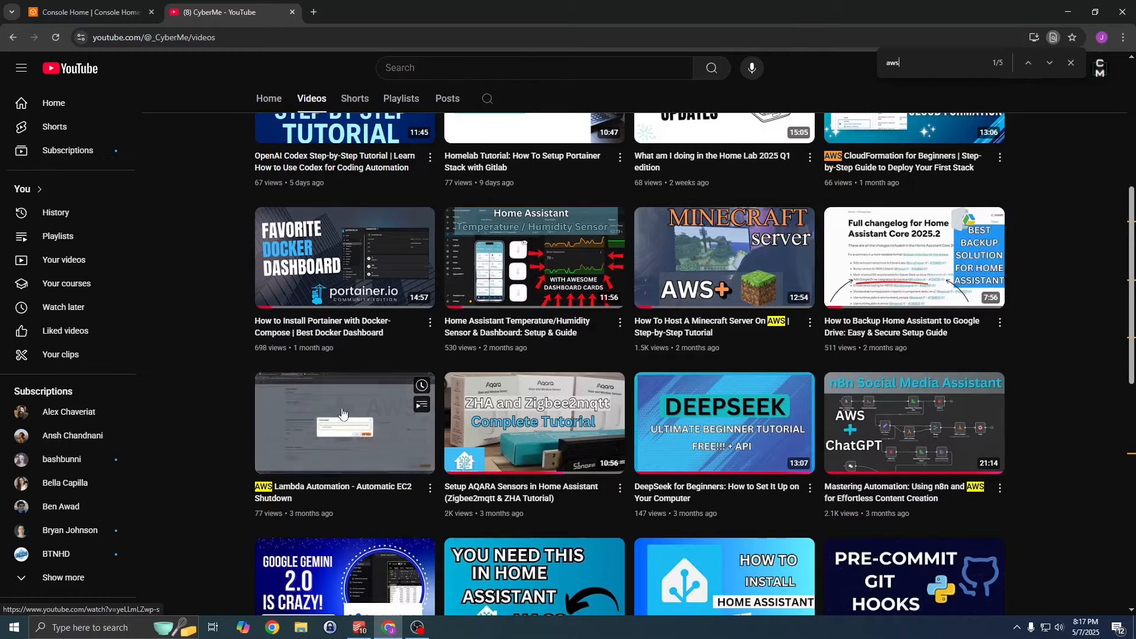
scroll(289, 457, "down", 2)
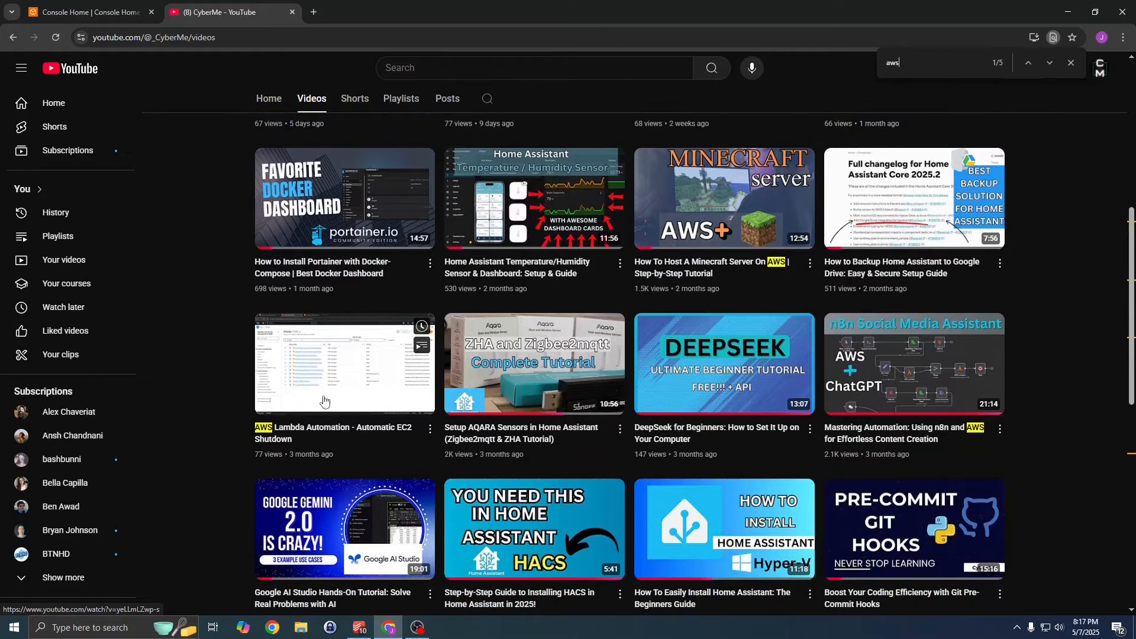
scroll(505, 379, "down", 6)
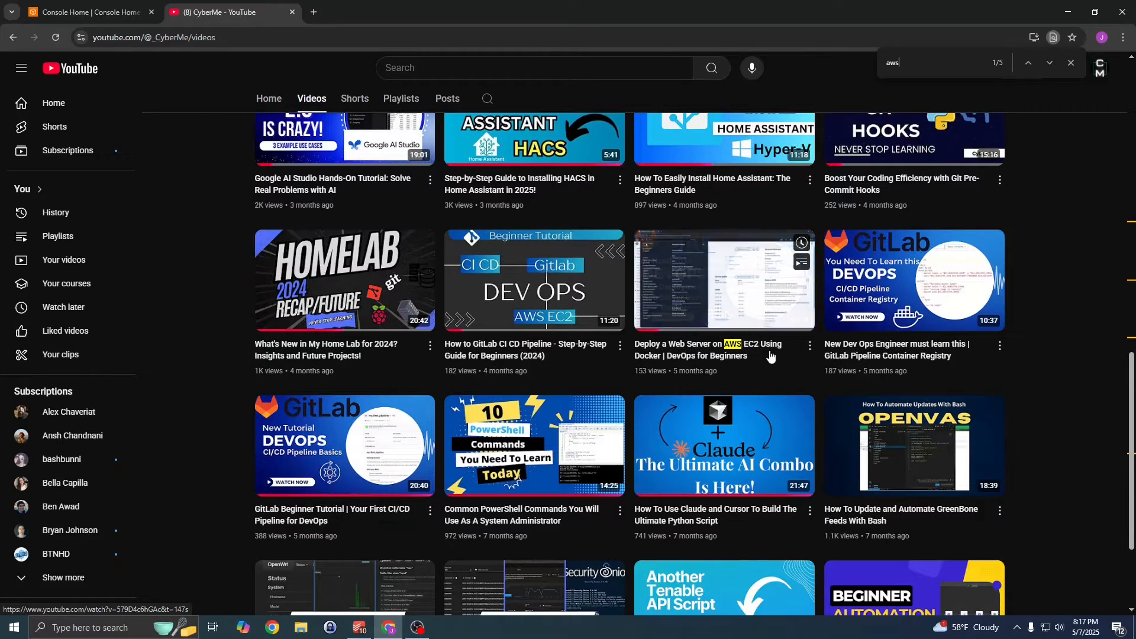
scroll(795, 372, "down", 2)
scroll(794, 371, "down", 6)
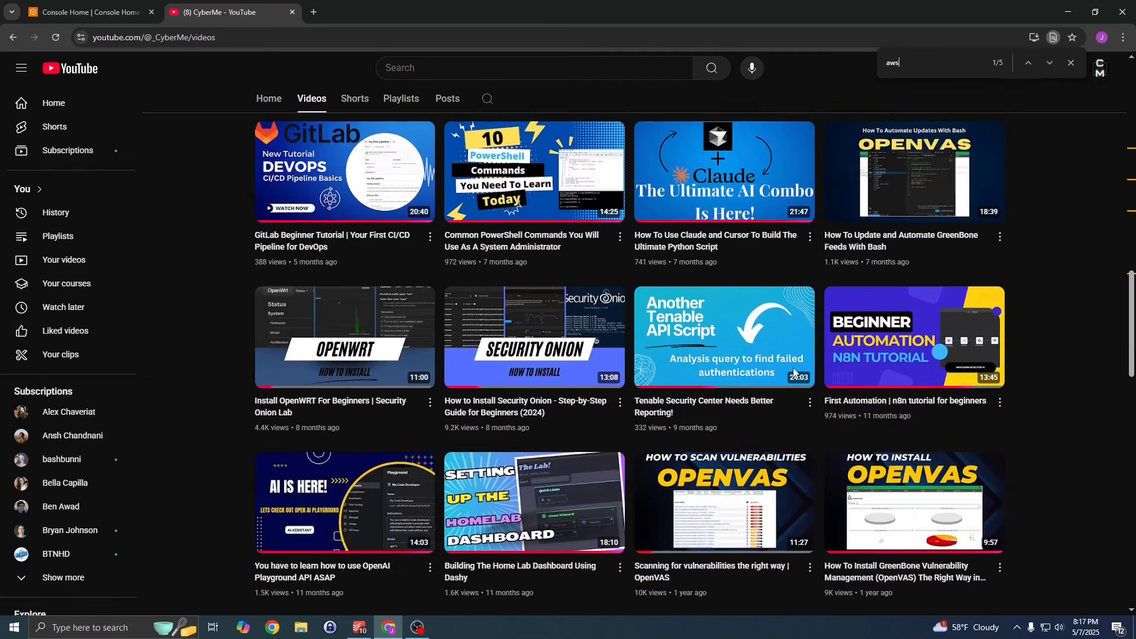
scroll(793, 367, "down", 4)
scroll(793, 370, "up", 2)
scroll(794, 372, "up", 12)
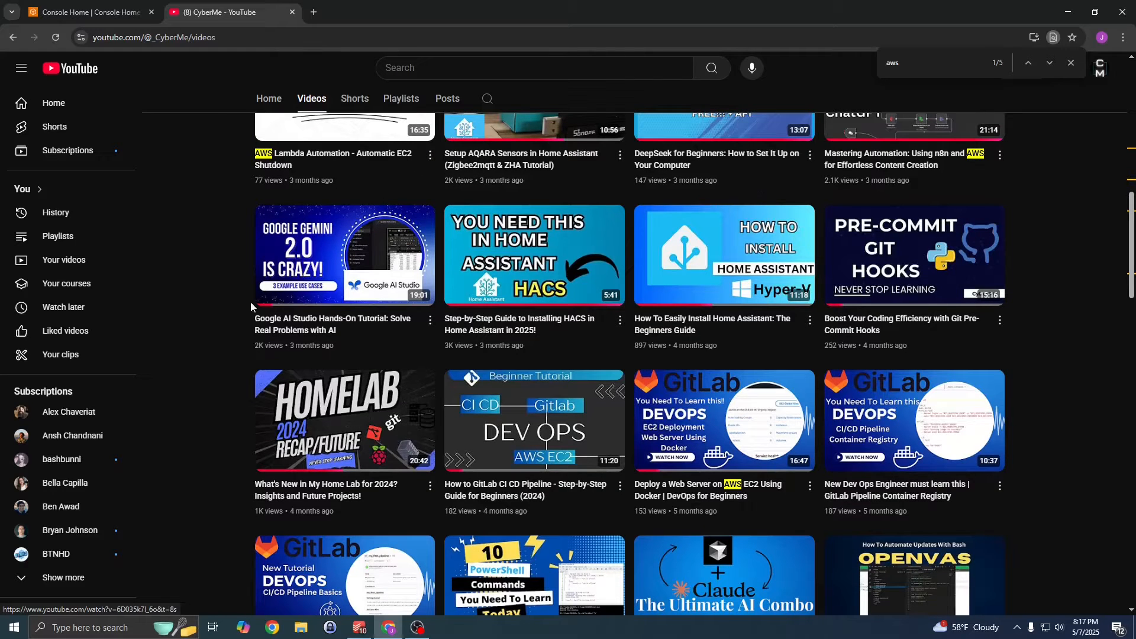
scroll(226, 262, "up", 7)
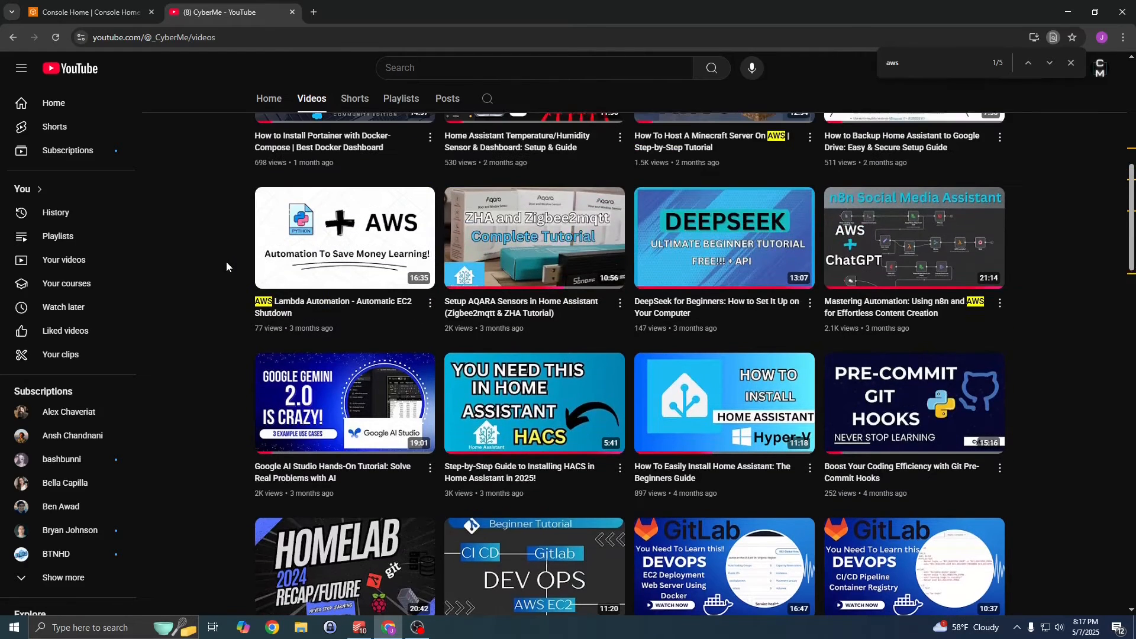
scroll(222, 270, "up", 5)
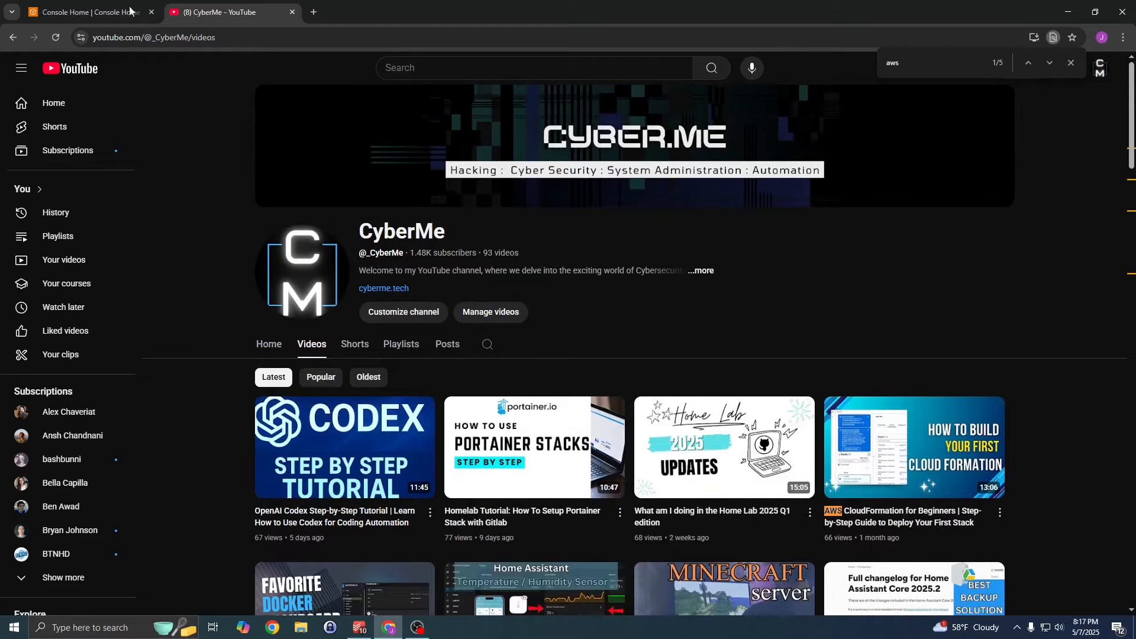
Switch to the AWS console, search for ec2 to open the EC2 service, and start launching a new instance
left_click(113, 3)
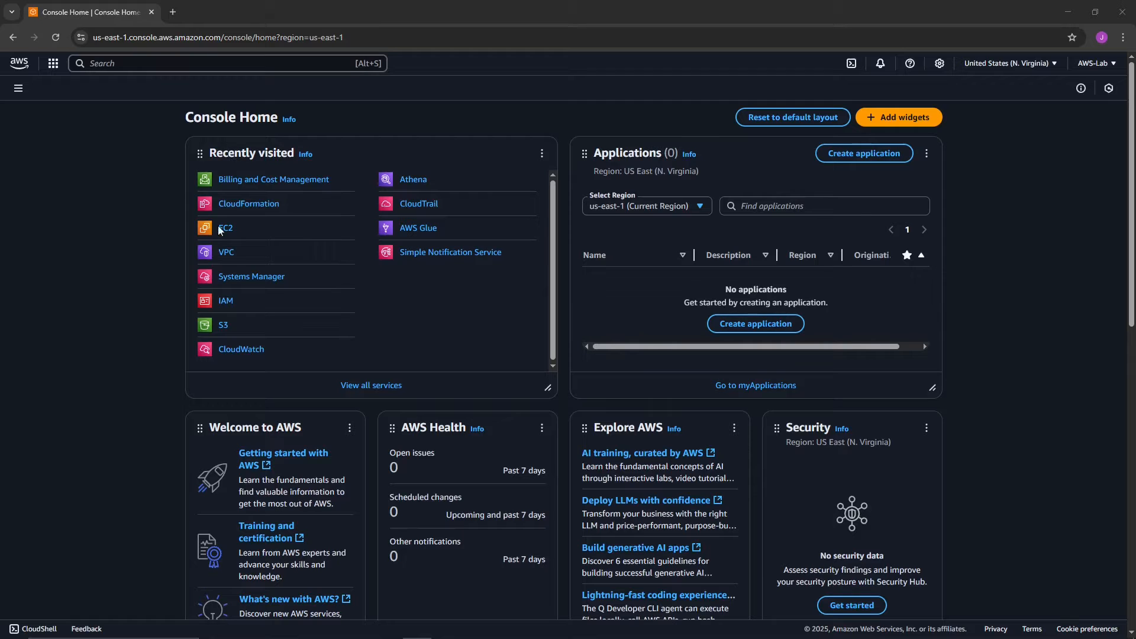
left_click(166, 64)
type("ec2")
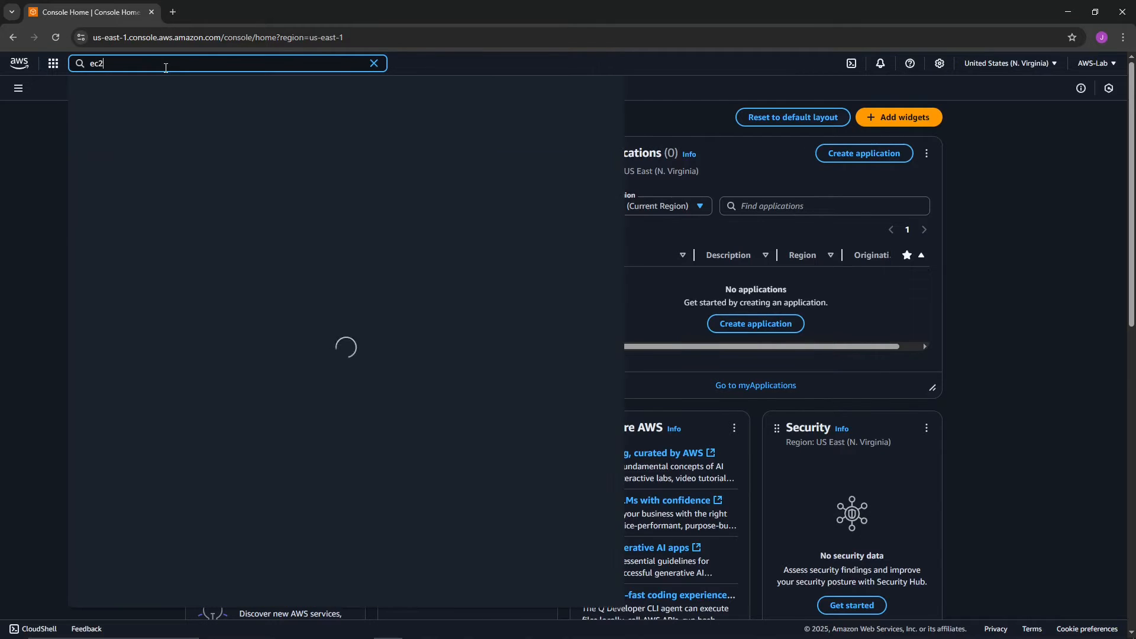
left_click(261, 126)
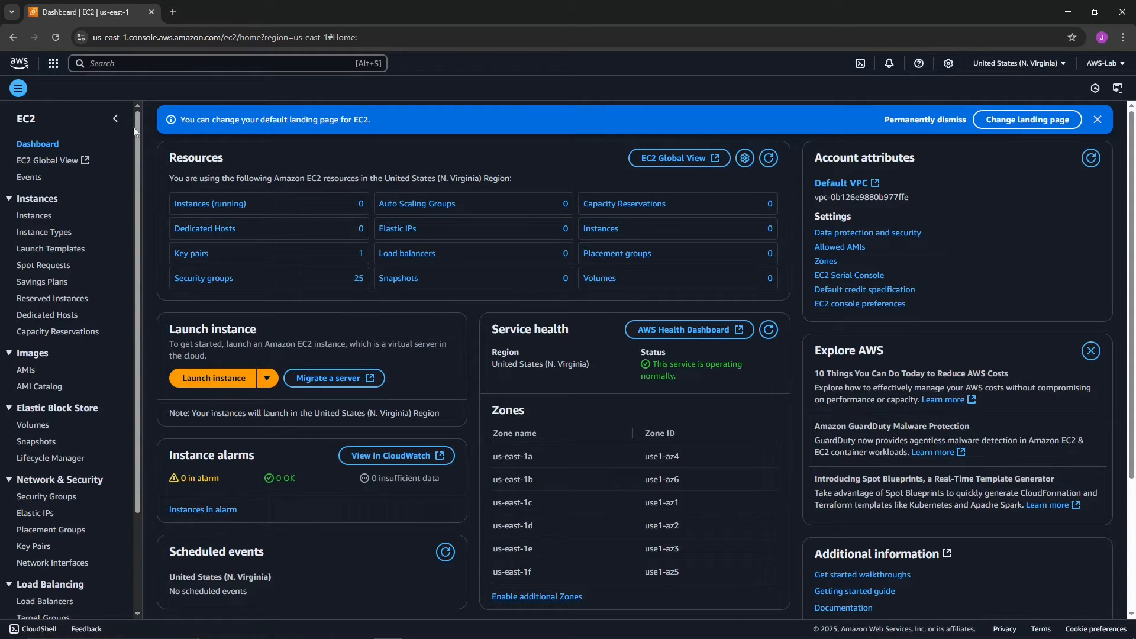
left_click(216, 381)
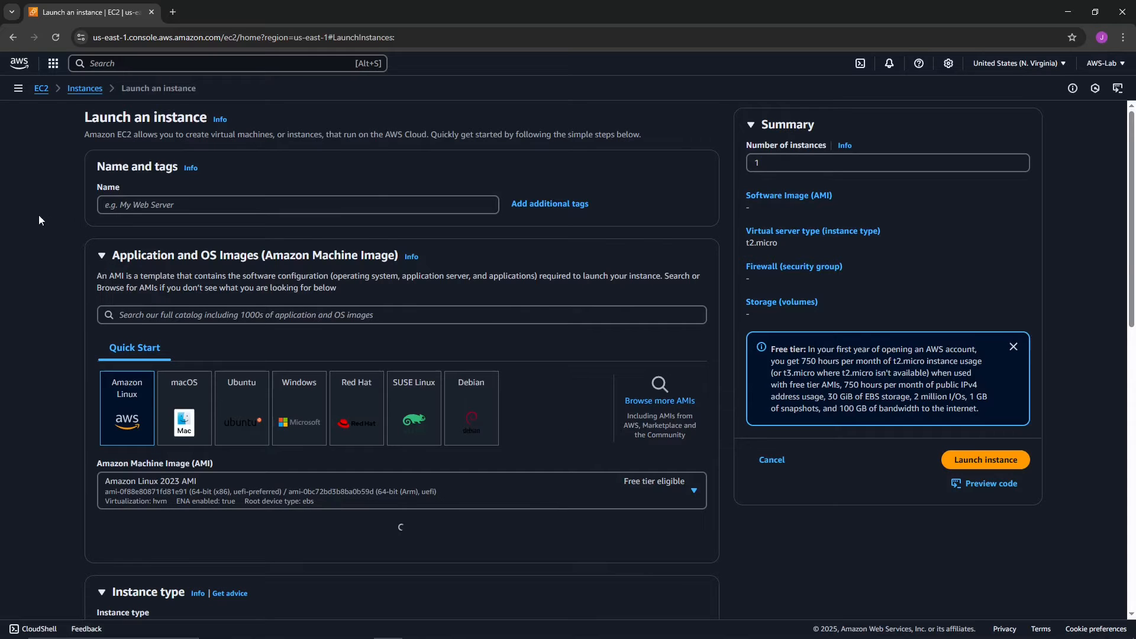
Name the new instance test-ec2
scroll(51, 223, "down", 2)
scroll(51, 224, "down", 15)
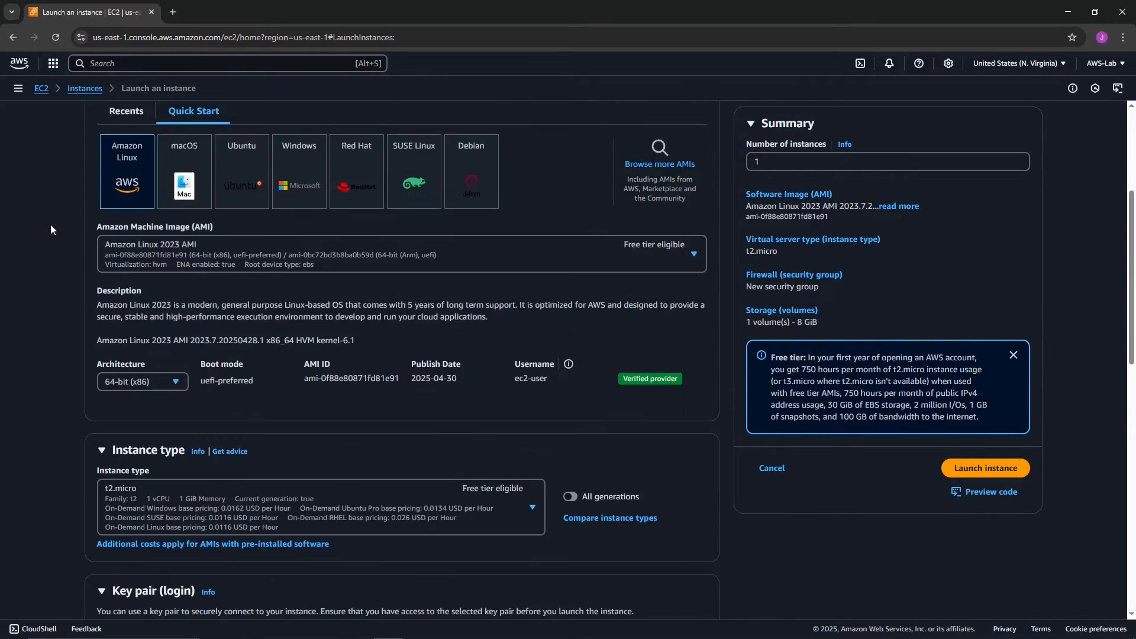
scroll(52, 226, "up", 15)
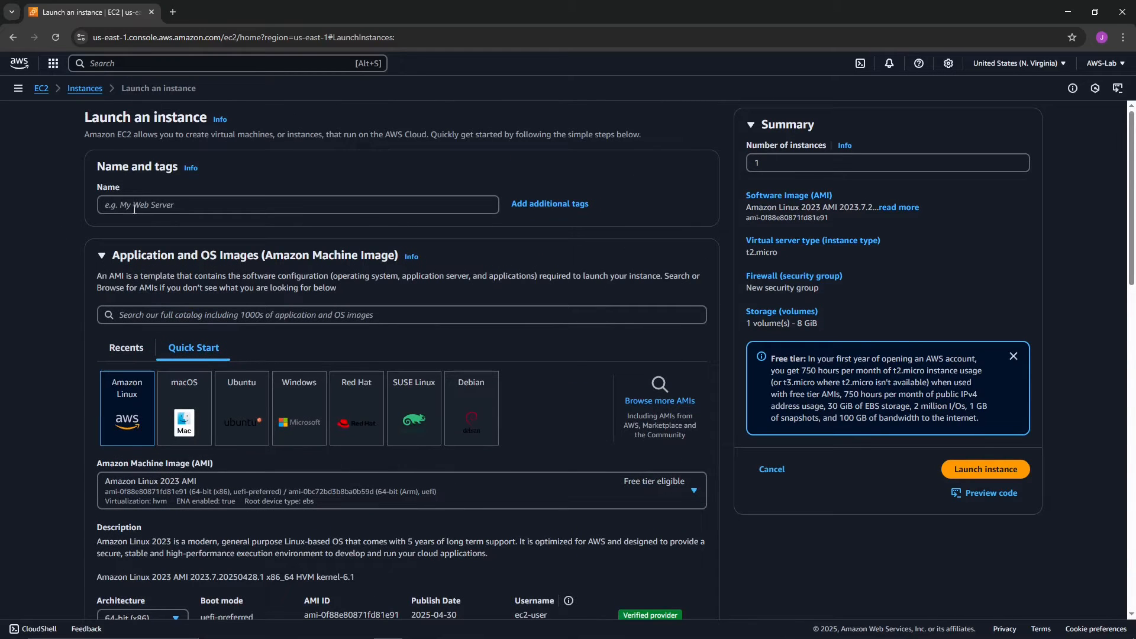
left_click(128, 206)
type("test")
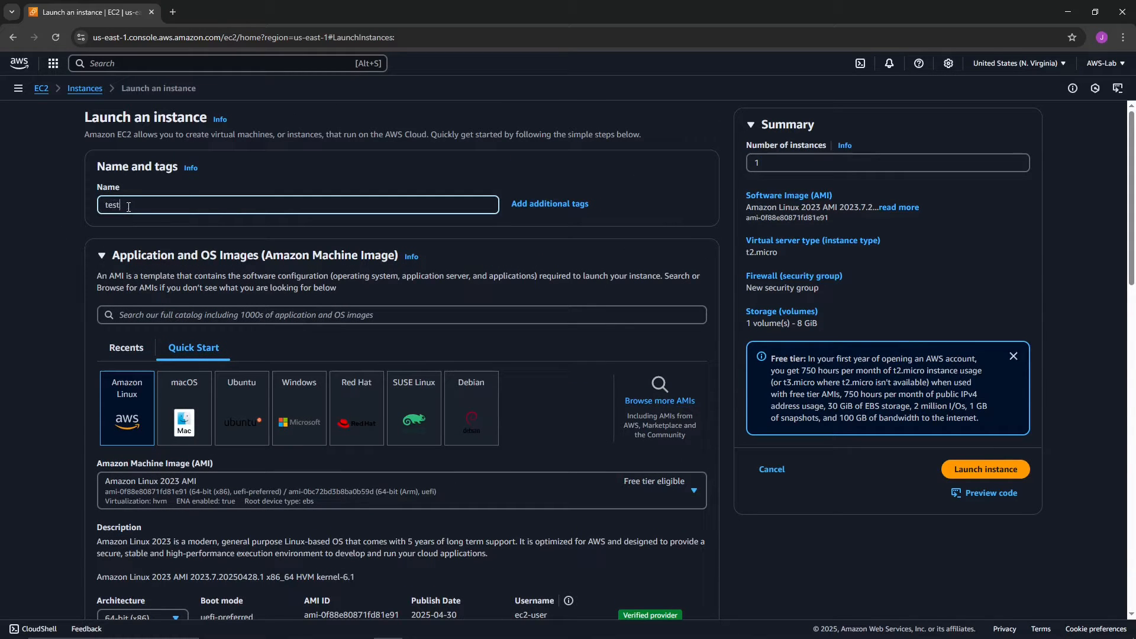
type("-ec2")
Expand the additional tags of the instance and review the key and value of its Name tag
left_click(538, 204)
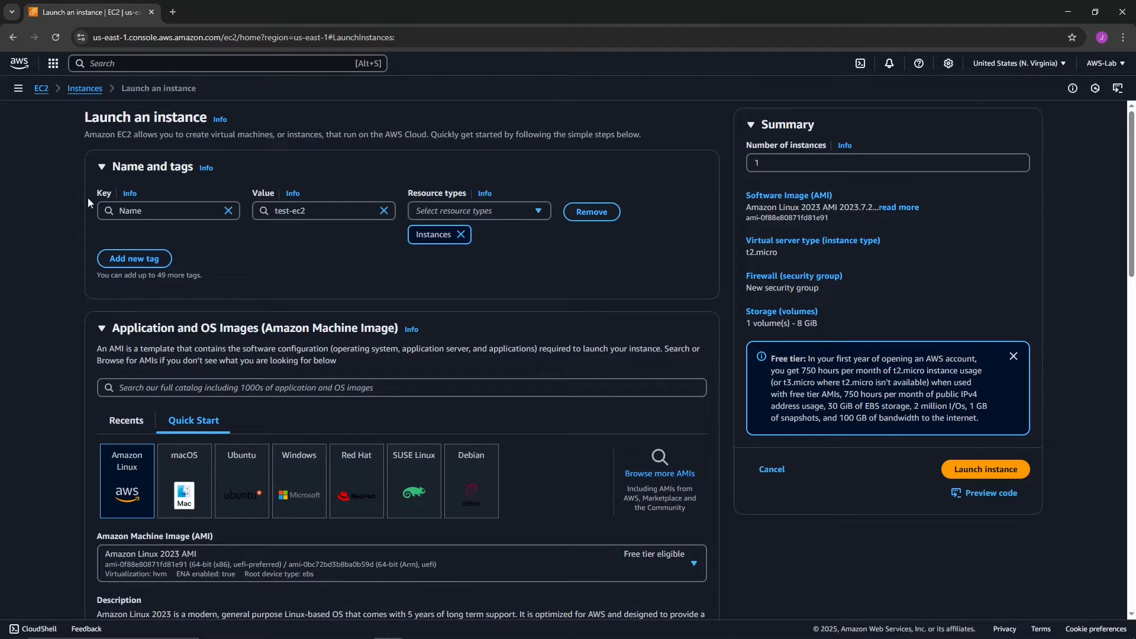
double_click(147, 214)
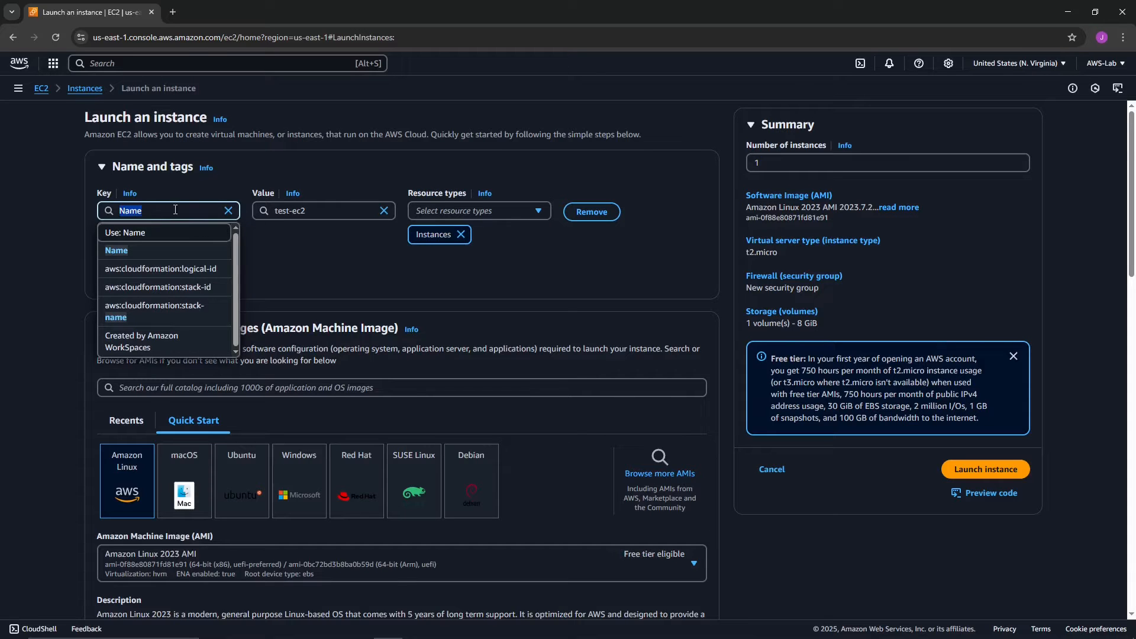
left_click(329, 299)
left_click_drag(147, 210, 101, 199)
left_click(98, 189)
left_click(146, 212)
left_click(306, 277)
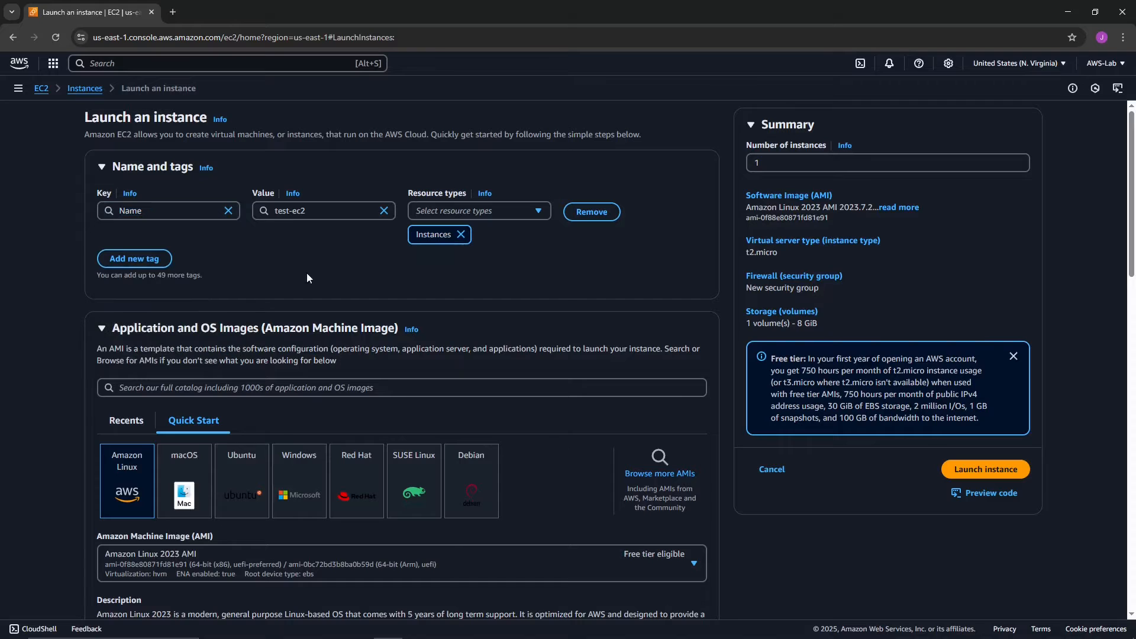
left_click(324, 210)
left_click(568, 268)
Choose Ubuntu as the instance's operating system and look over the Ubuntu machine images on offer
scroll(568, 268, "down", 3)
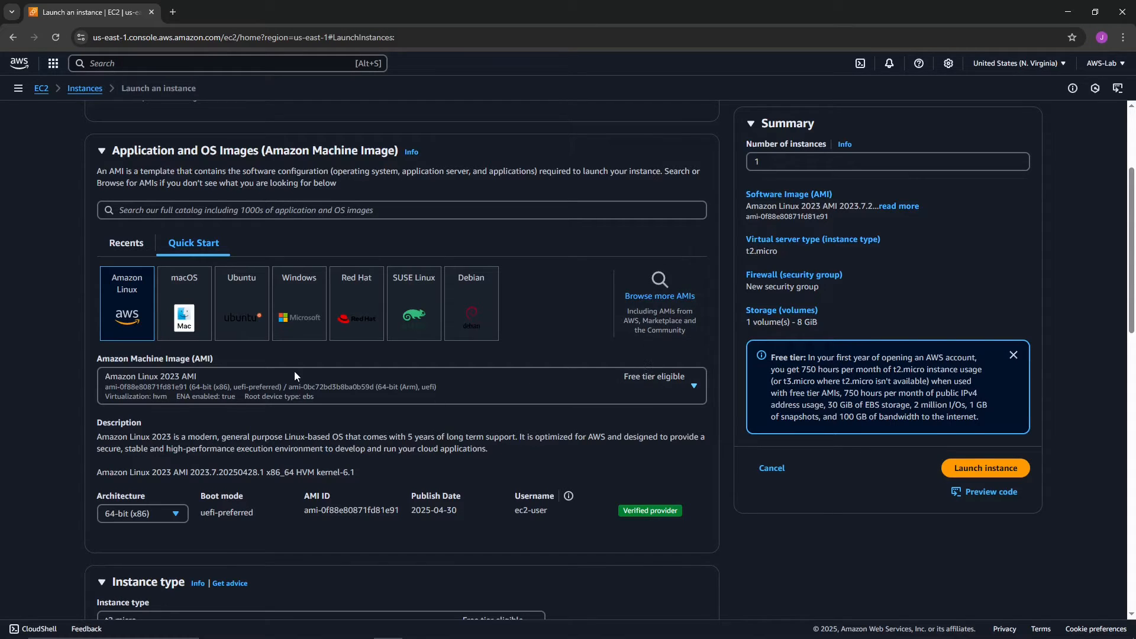
left_click(242, 309)
scroll(169, 343, "down", 1)
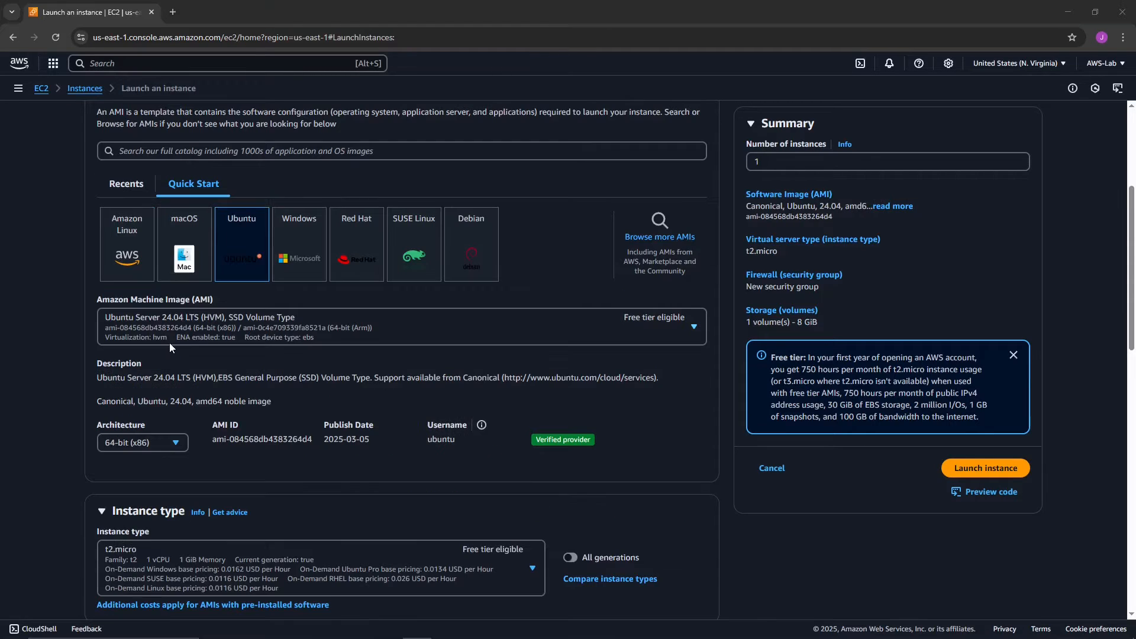
left_click(167, 335)
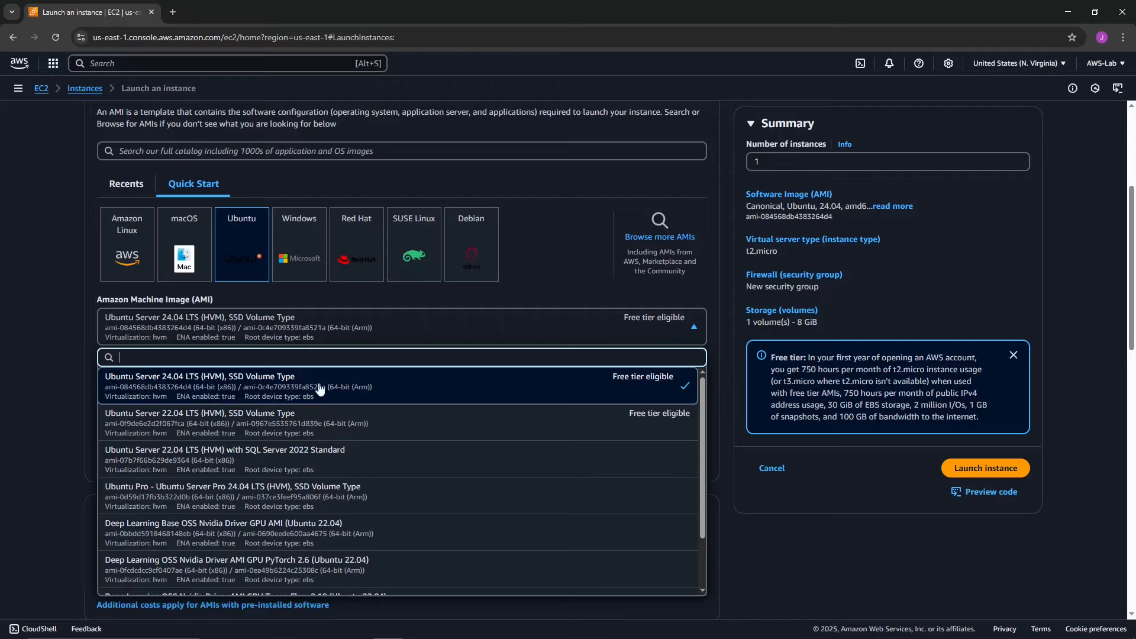
left_click(34, 336)
scroll(48, 365, "down", 3)
Check the architecture options and the default login username of the Ubuntu image
left_click(171, 268)
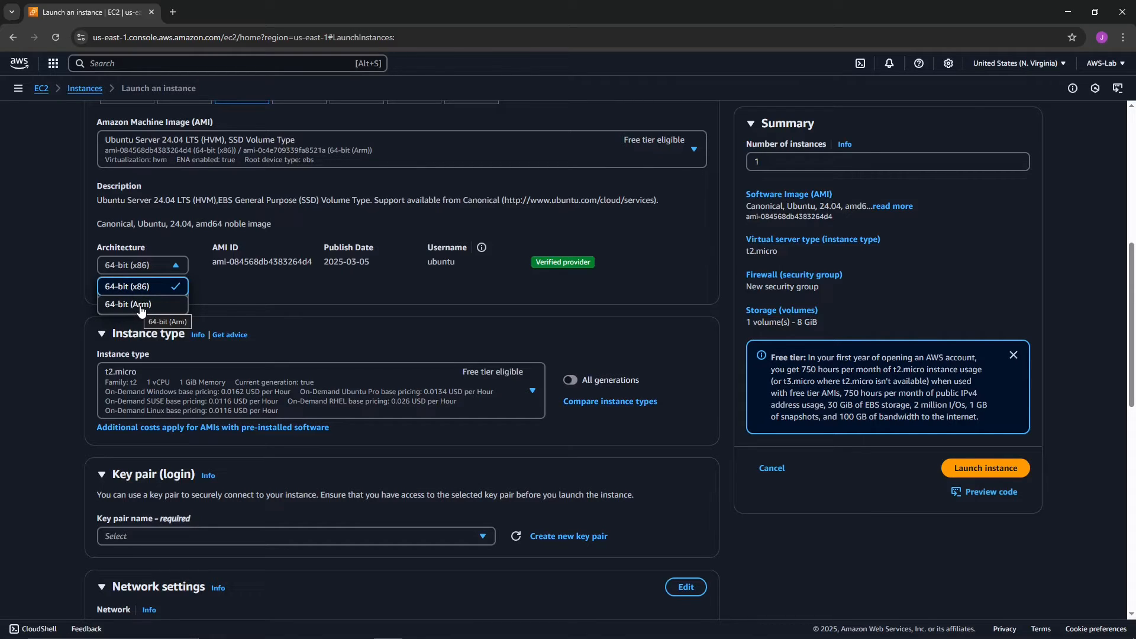
left_click_drag(467, 265, 417, 256)
left_click(472, 264)
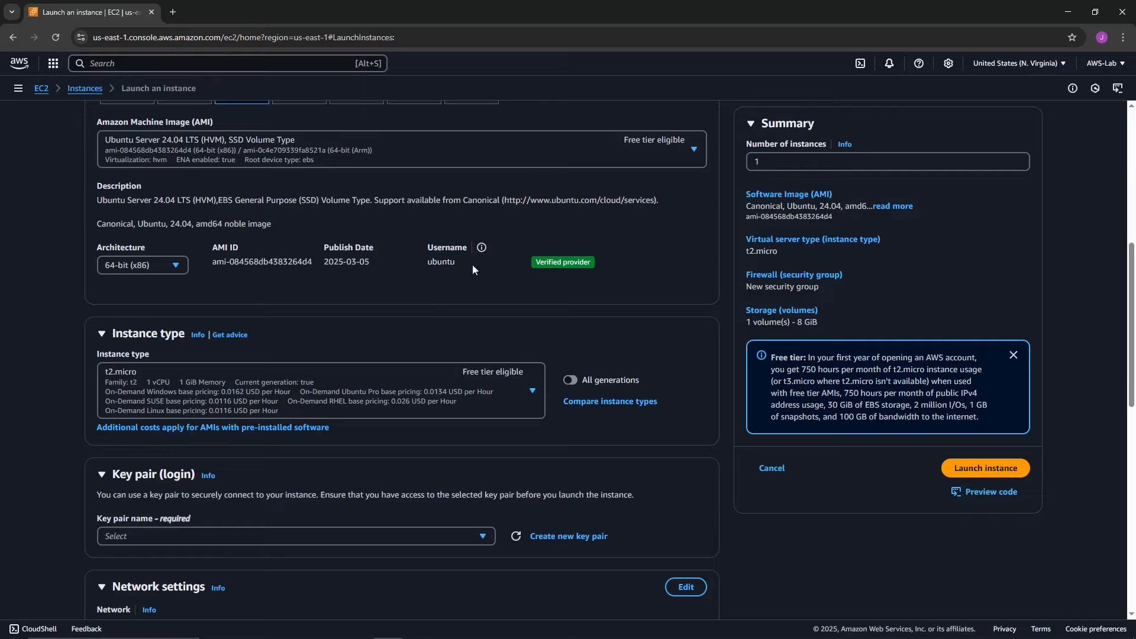
scroll(370, 319, "up", 3)
scroll(370, 322, "up", 1)
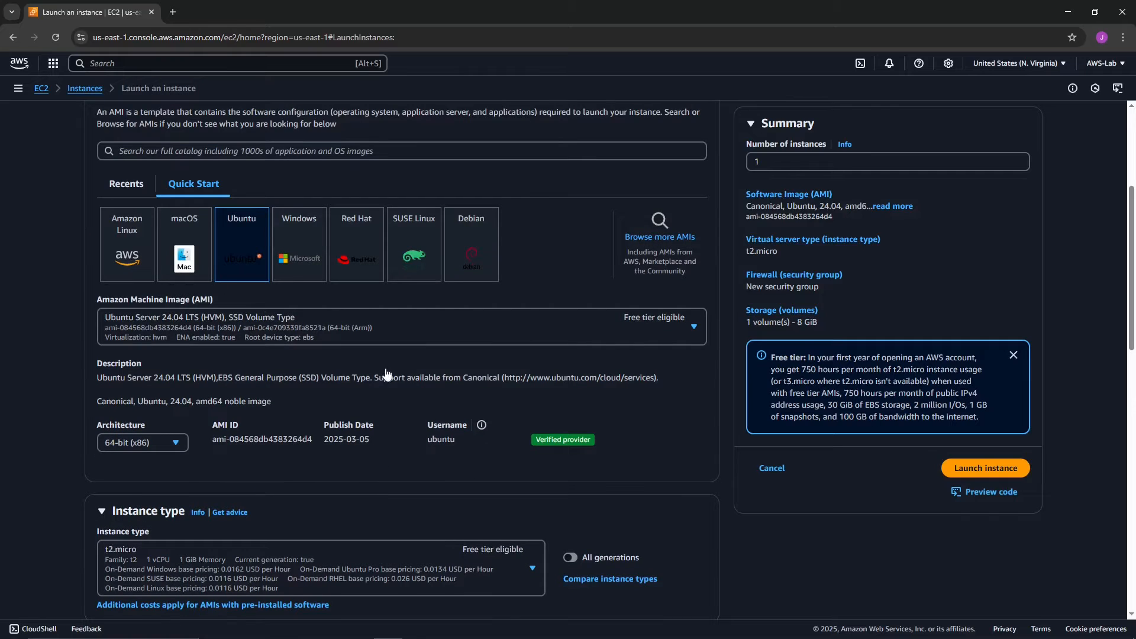
Switch the operating system to Amazon Linux and check that image's default login username
left_click(132, 252)
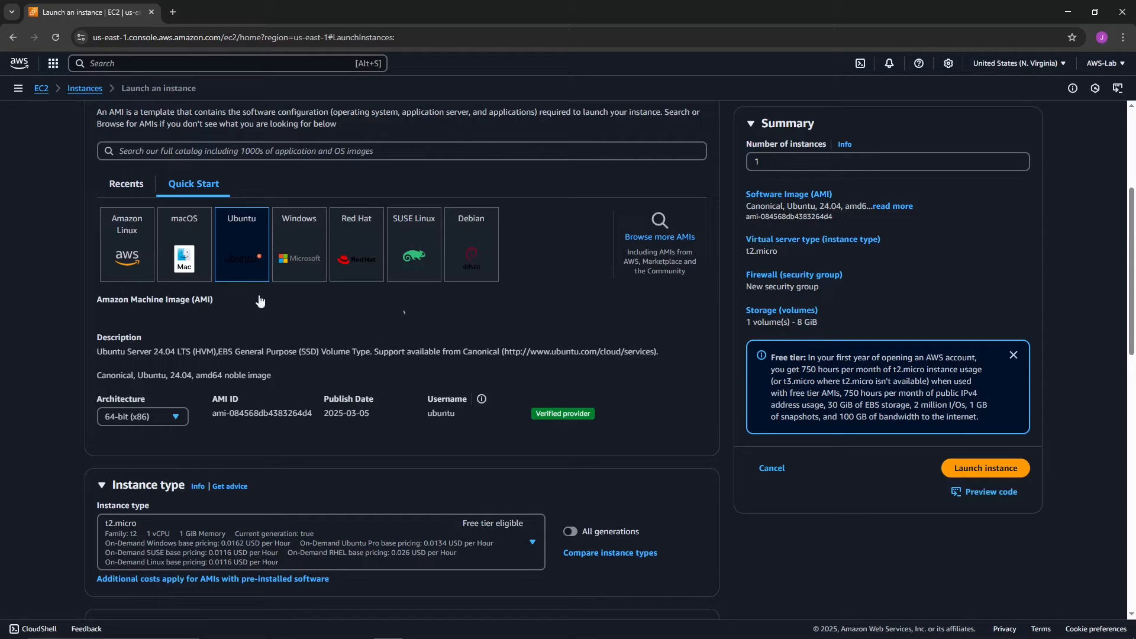
left_click(112, 237)
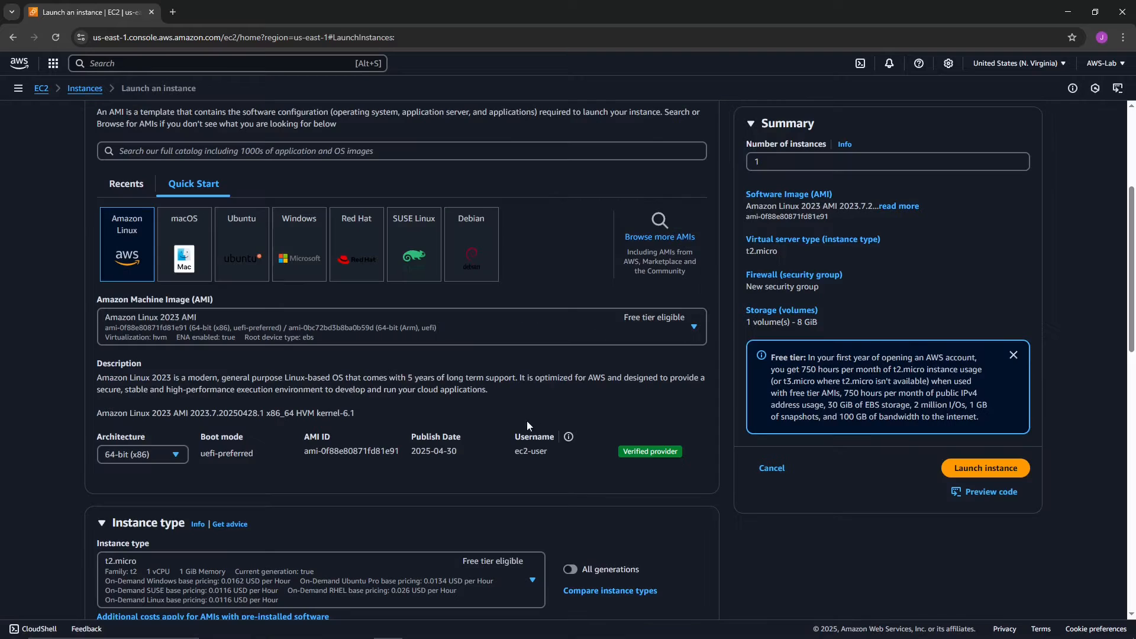
left_click_drag(548, 454, 506, 450)
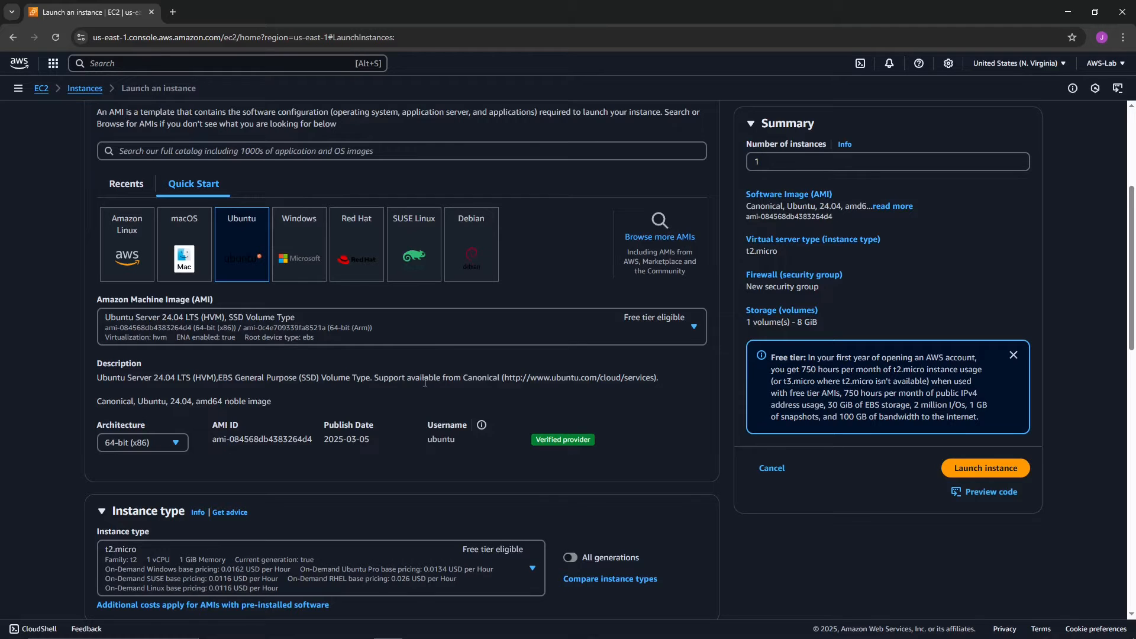
Look through the available instance types and compare their vCPUs, memory and hourly pricing from the t2 to the t3 family
scroll(425, 383, "down", 2)
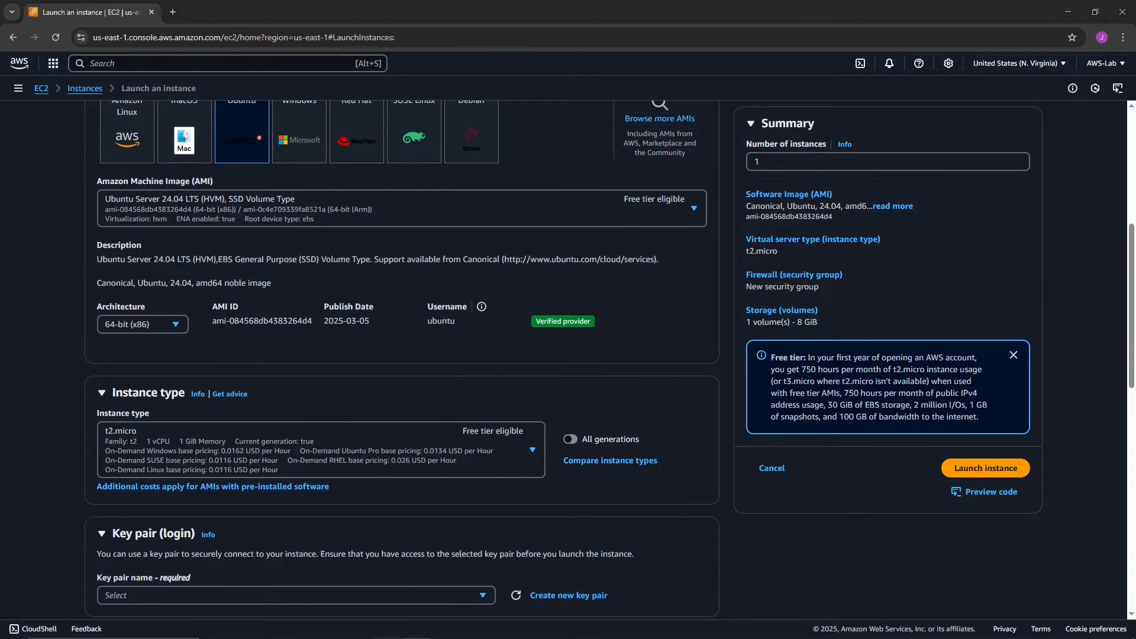
scroll(261, 355, "down", 2)
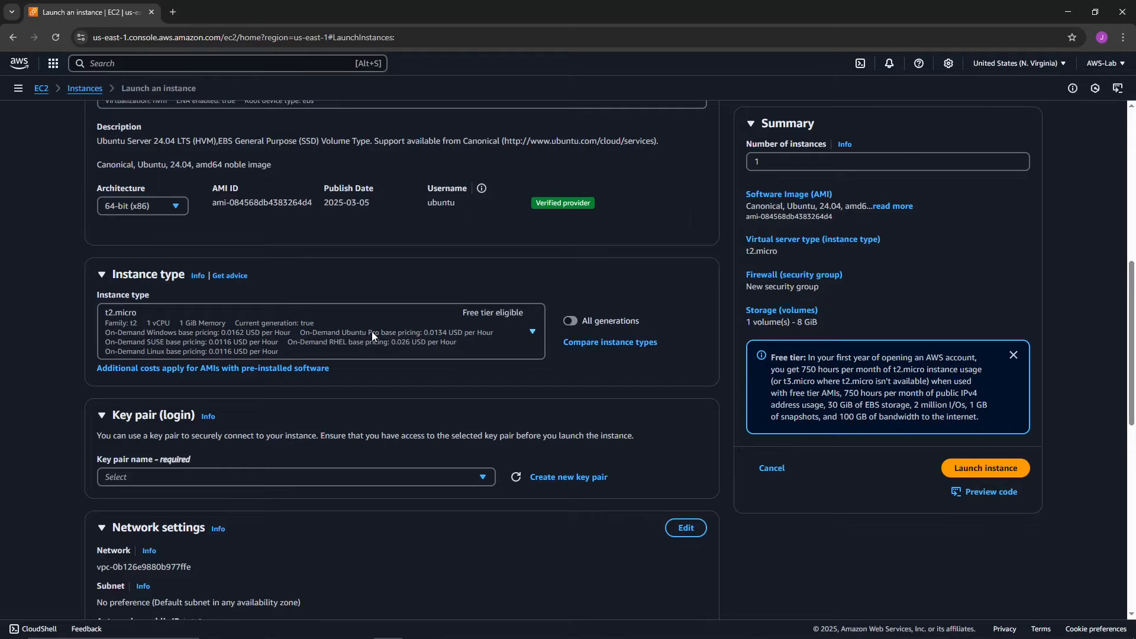
left_click(533, 332)
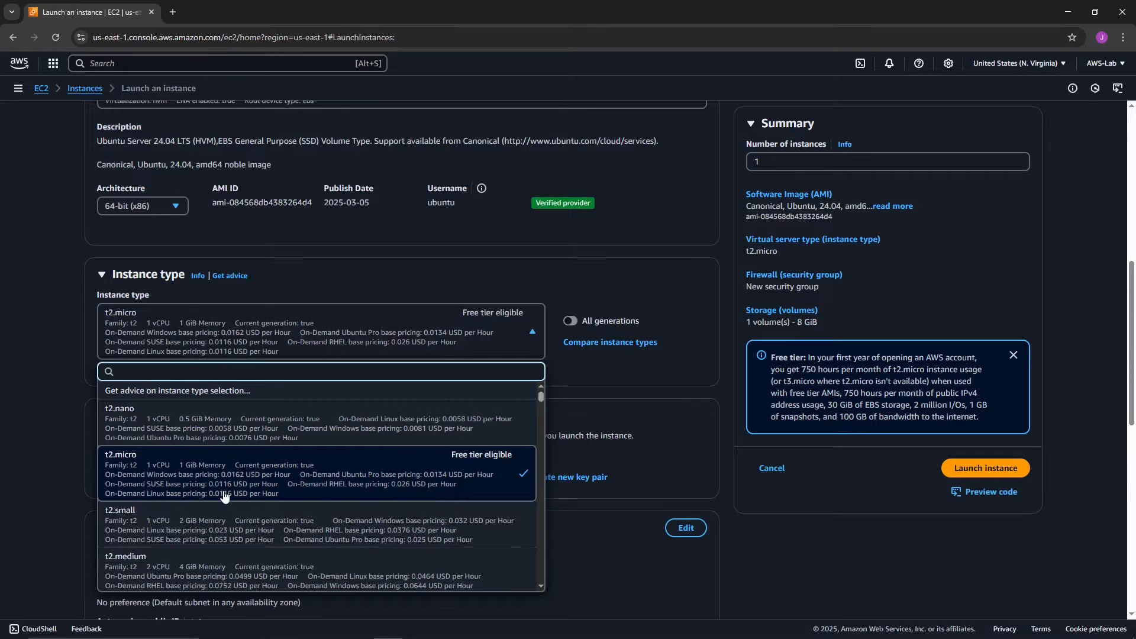
scroll(297, 451, "down", 1)
scroll(297, 450, "up", 1)
scroll(214, 493, "down", 2)
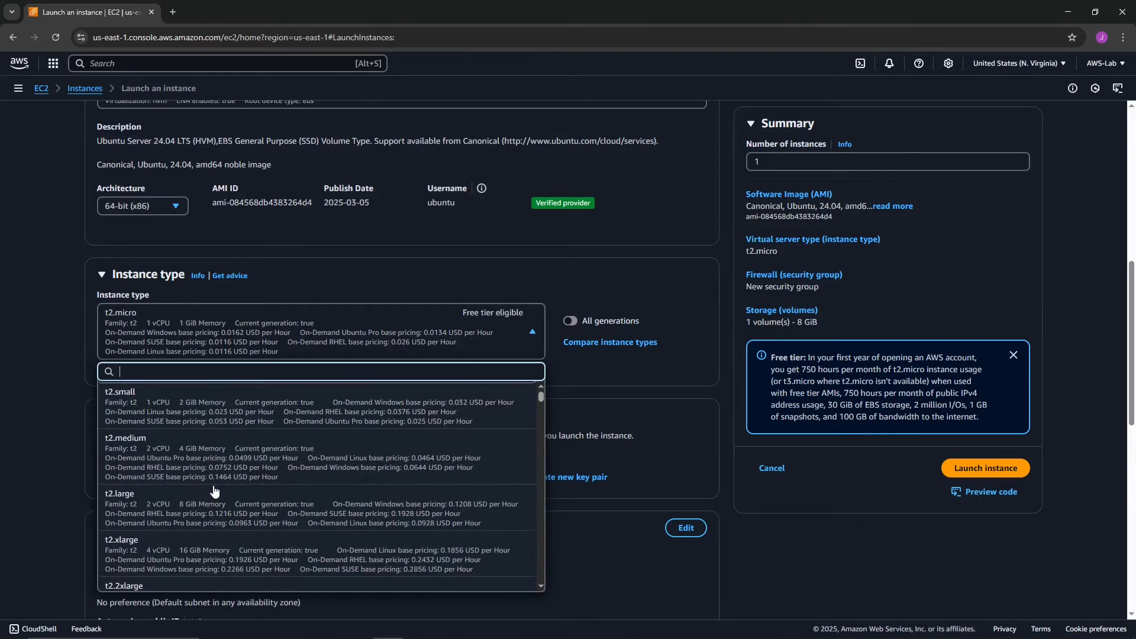
scroll(214, 491, "up", 2)
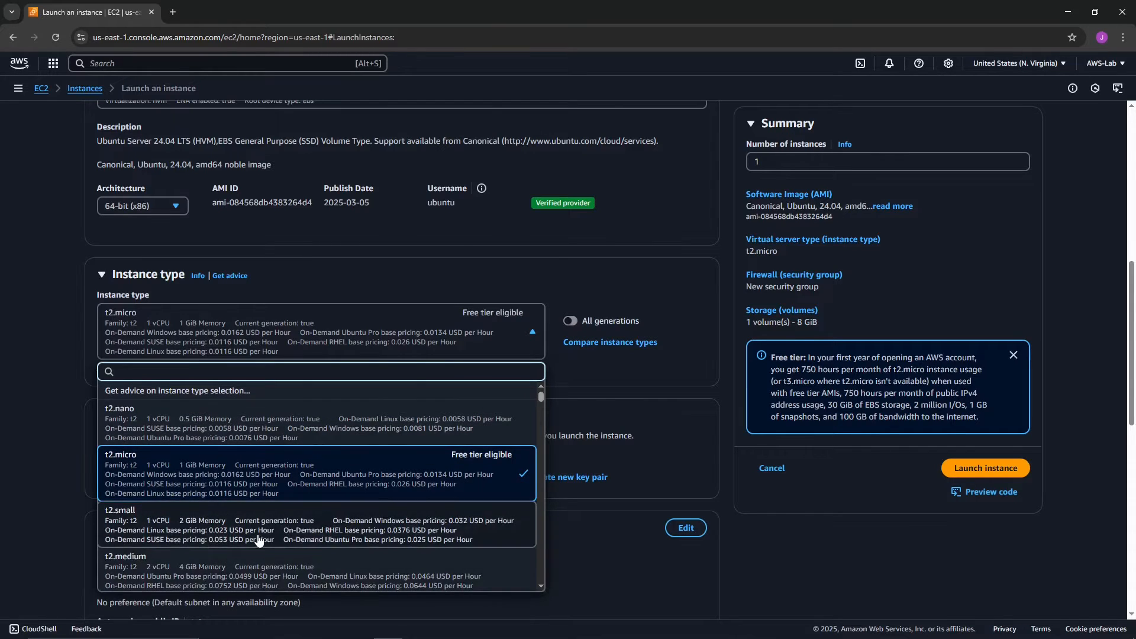
scroll(258, 539, "down", 4)
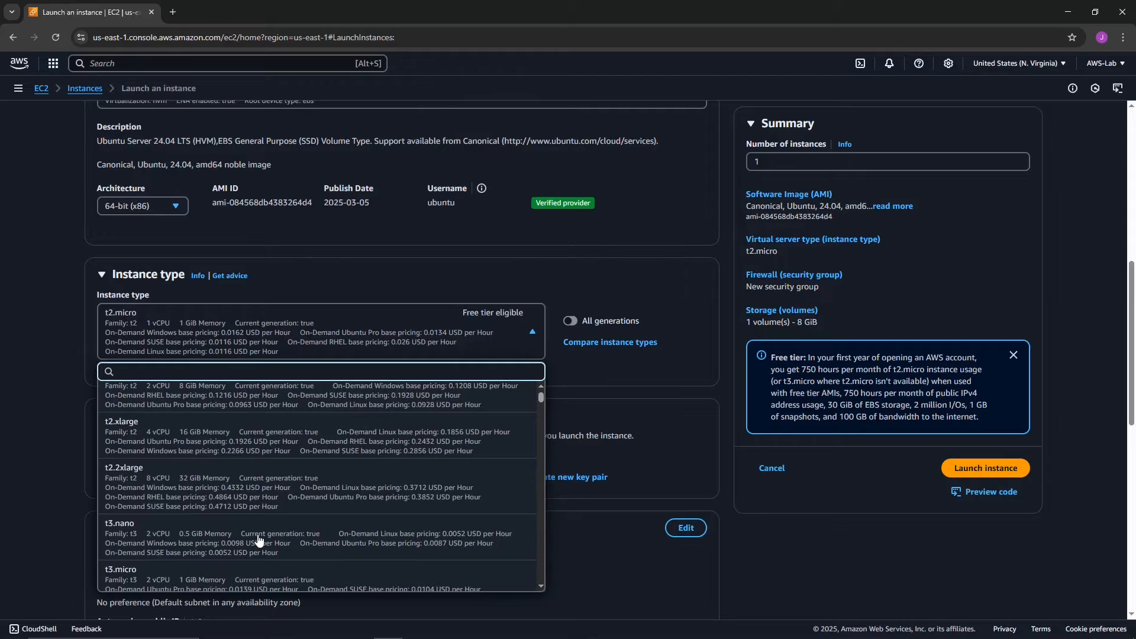
scroll(258, 540, "down", 1)
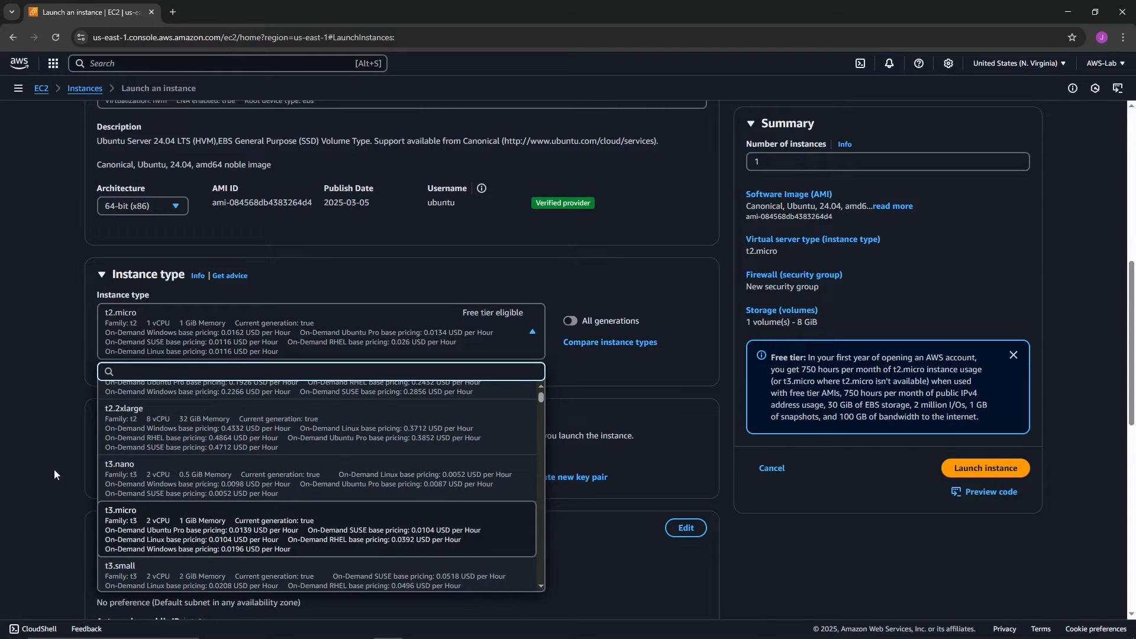
Check the existing key pairs, then create a new key pair named test-ec2 for logging in to the instance
scroll(106, 298, "down", 2)
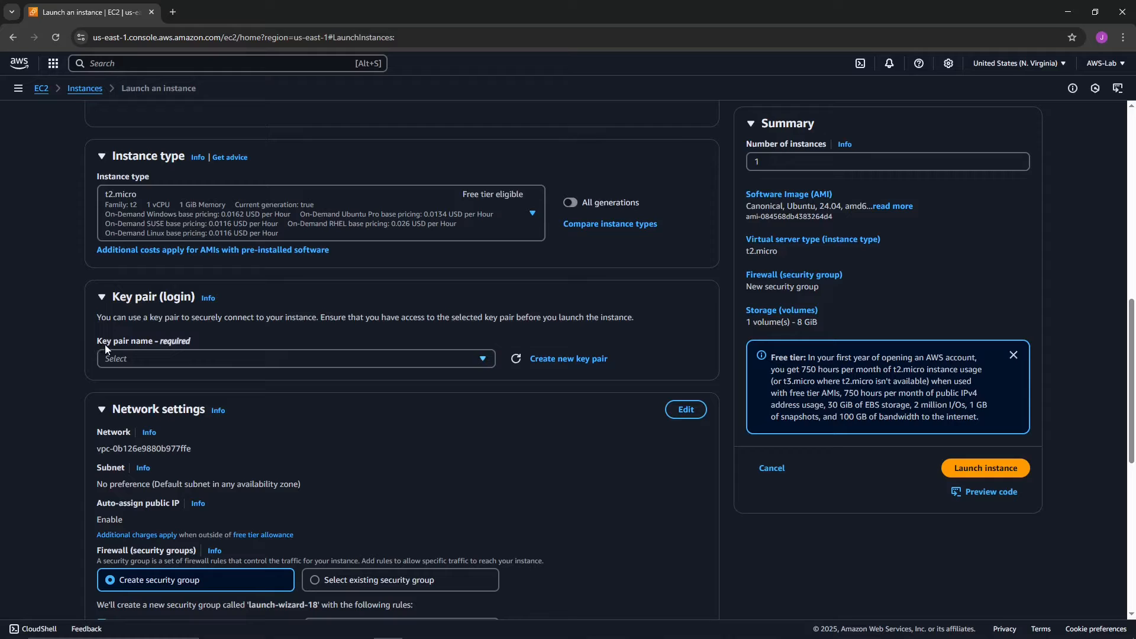
left_click(136, 361)
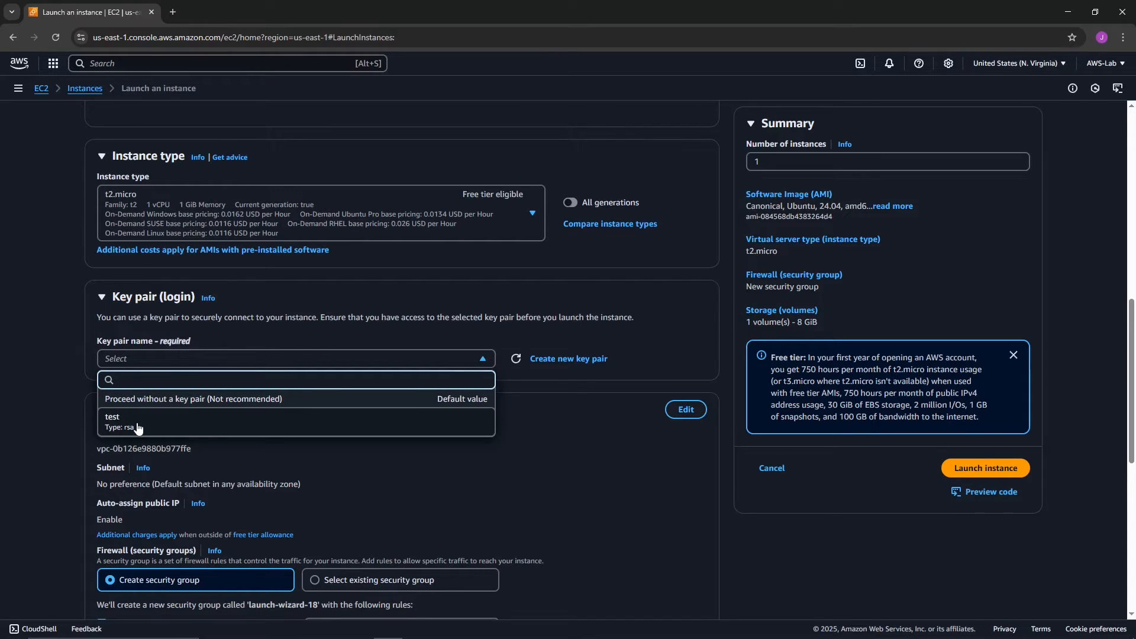
left_click(294, 344)
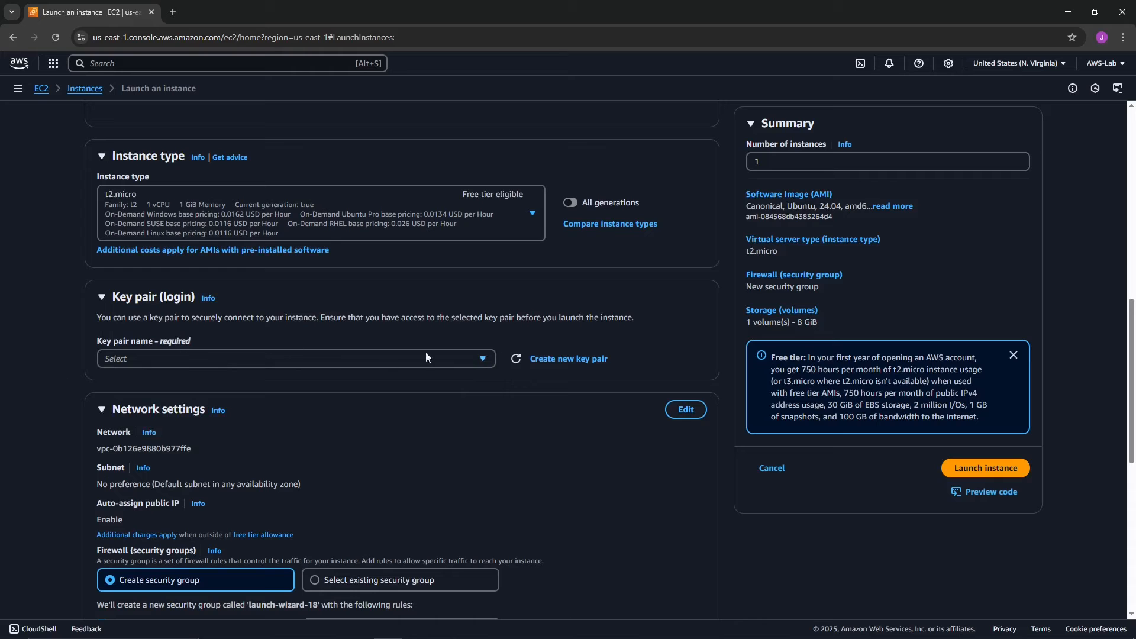
left_click(562, 363)
left_click(465, 258)
type("test-ec2")
Recheck the chosen image and instance type, then open the instance's network settings for editing
scroll(228, 153, "up", 4)
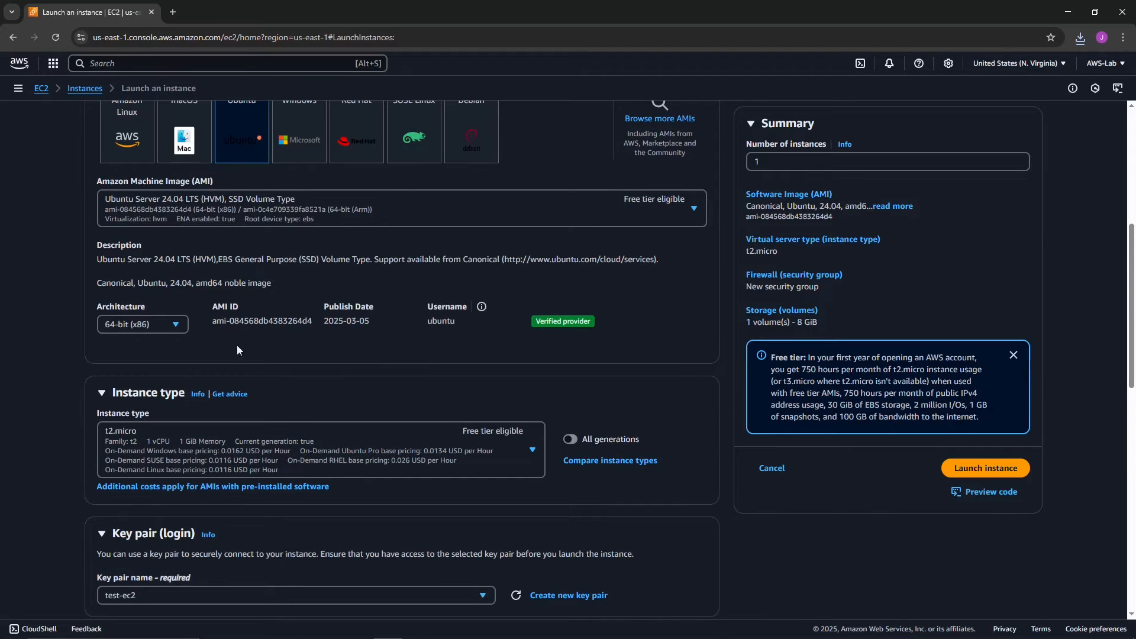
scroll(160, 380, "down", 4)
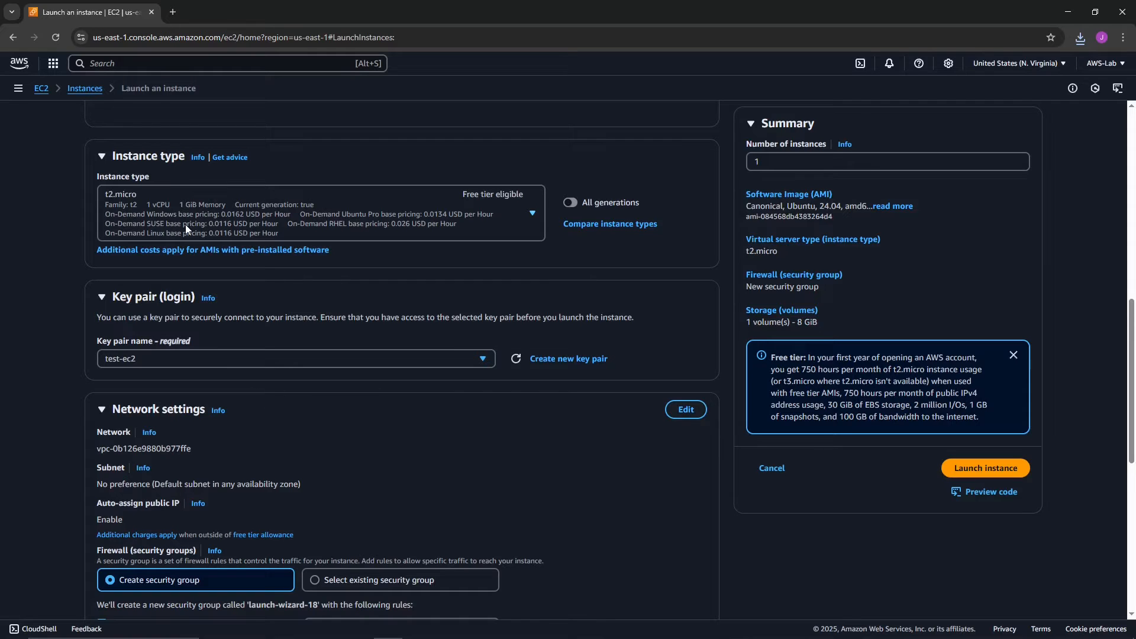
scroll(162, 186, "down", 4)
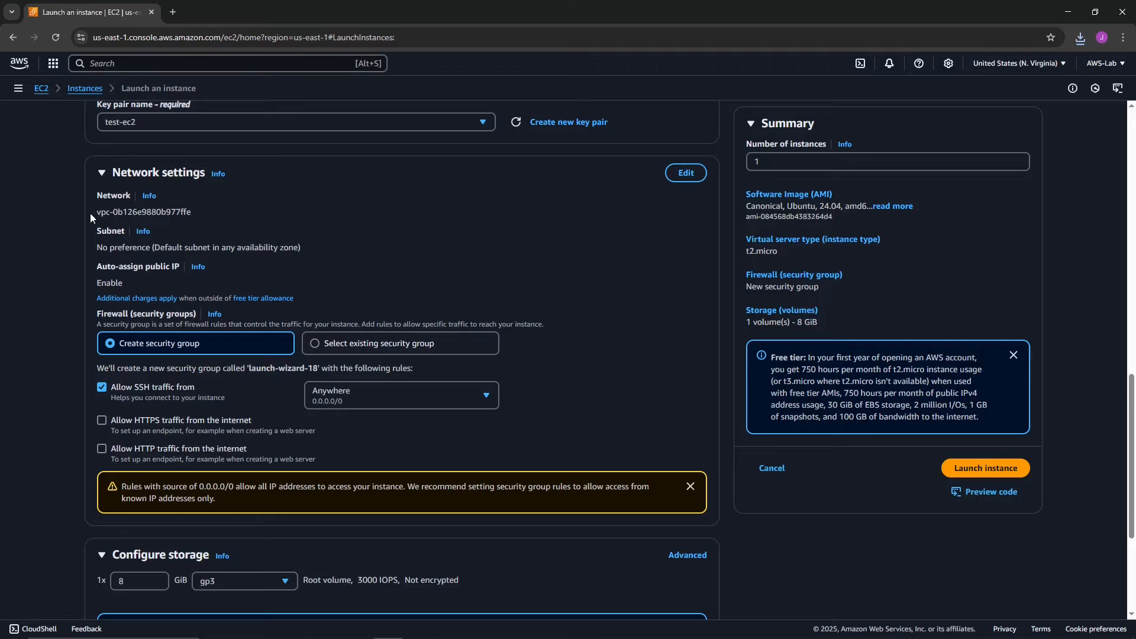
left_click_drag(98, 212, 193, 212)
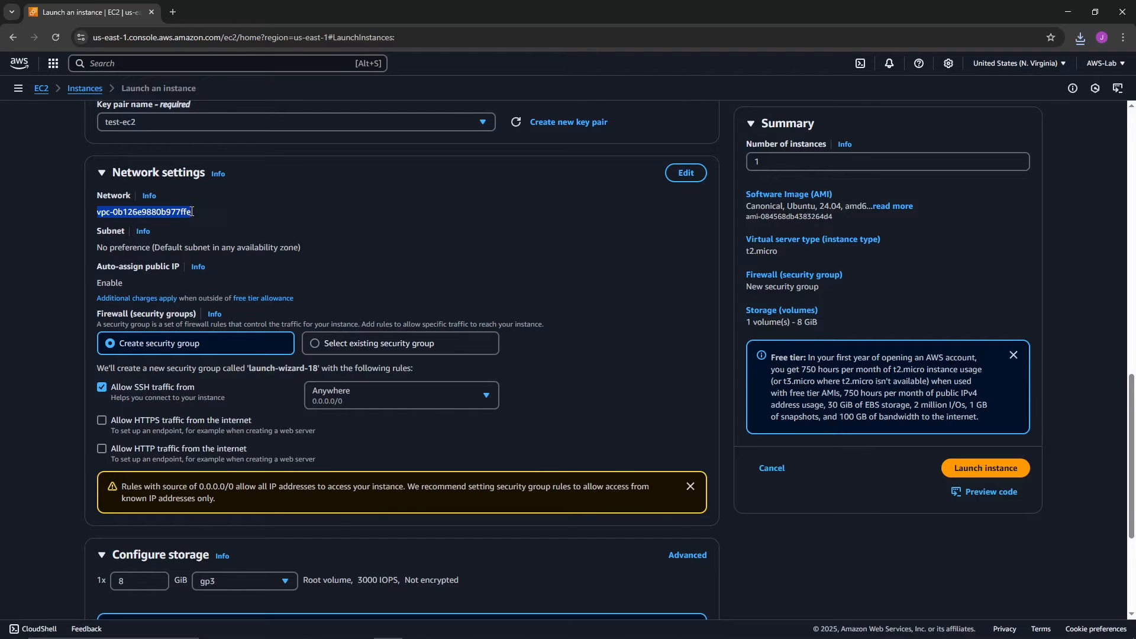
left_click(688, 174)
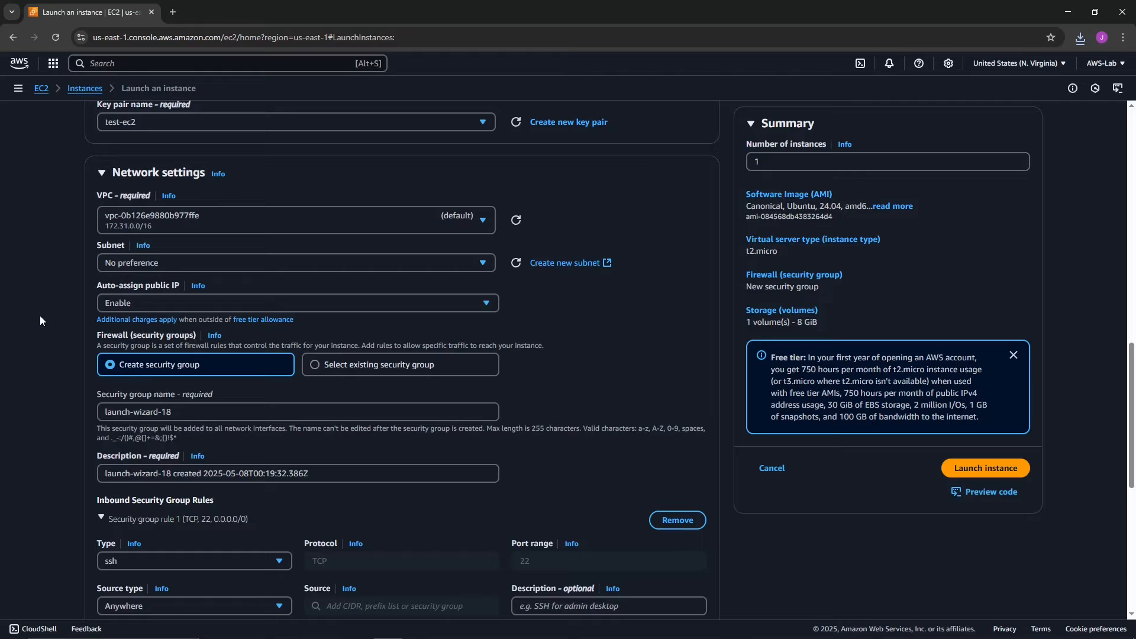
Look over the VPCs available for the instance while keeping the default one
key("alt+Tab")
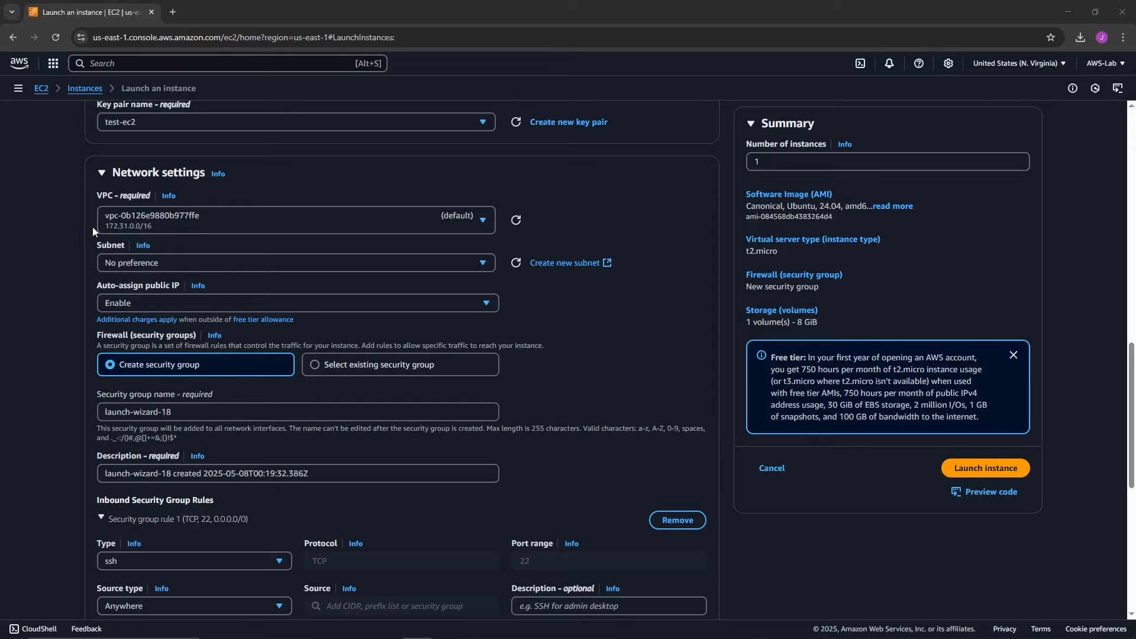
left_click(155, 228)
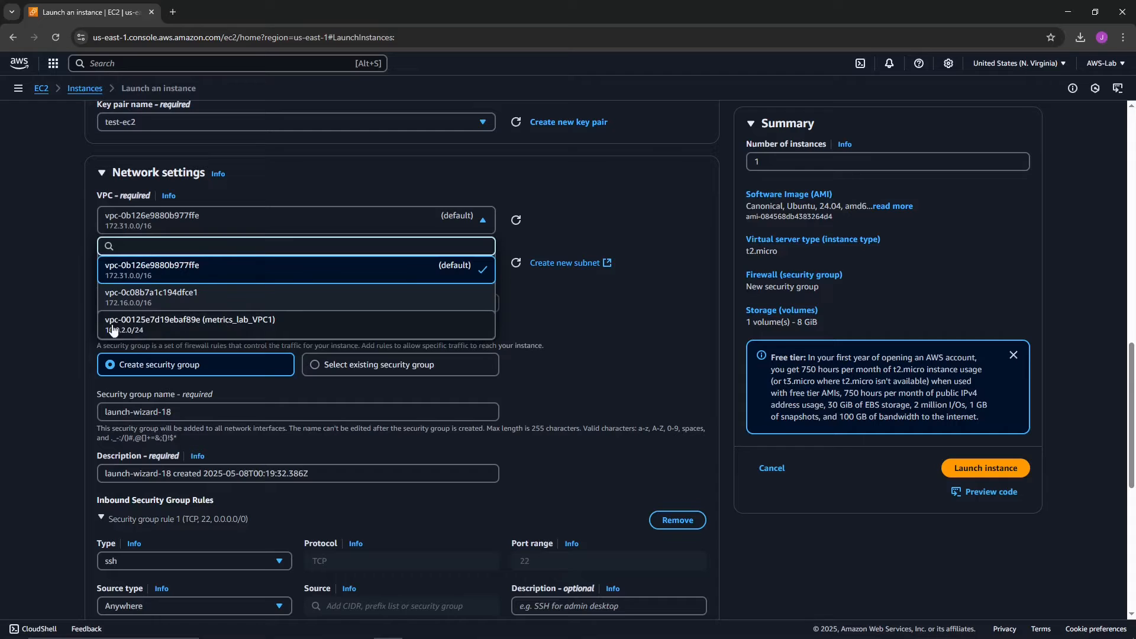
left_click(38, 275)
left_click(190, 219)
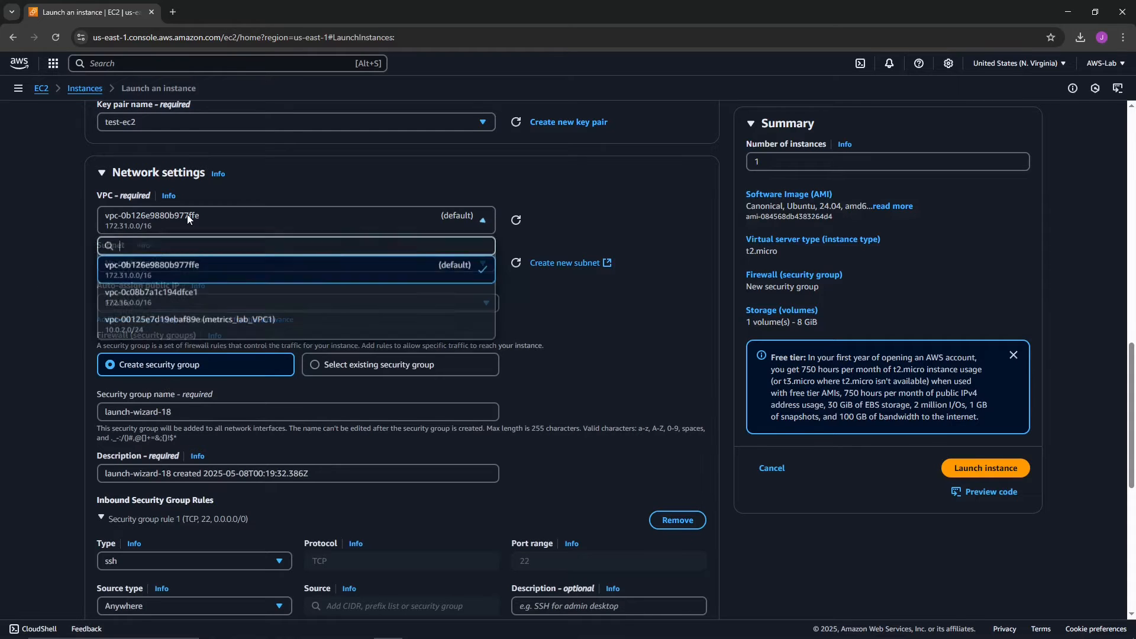
left_click(58, 275)
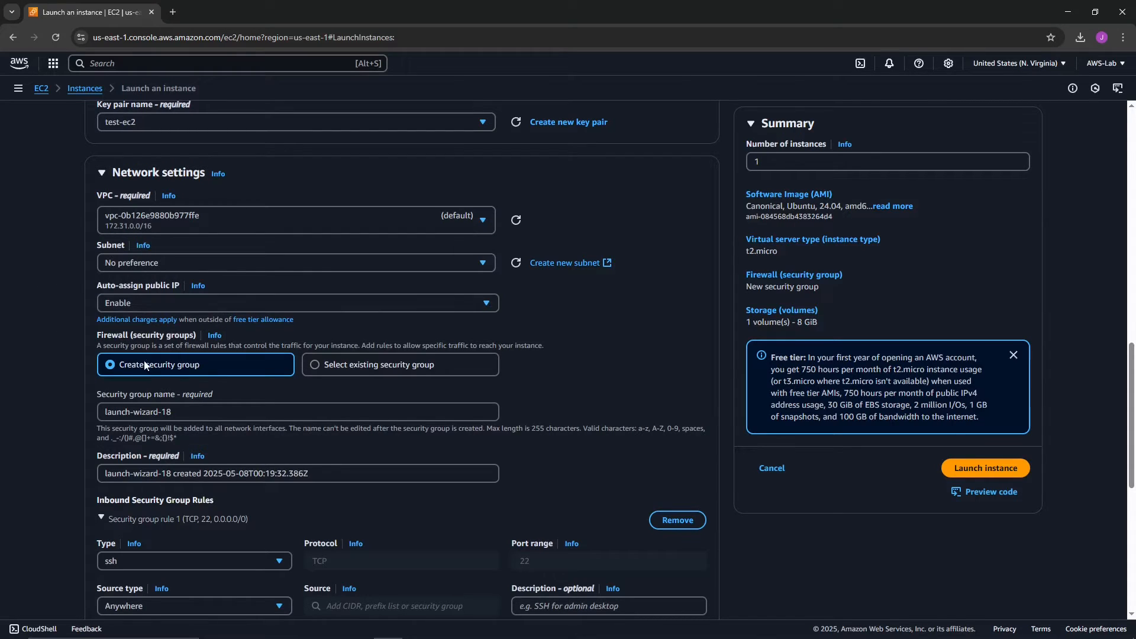
Look over the subnets with their availability zones and the options for auto-assigning a public IP
scroll(37, 279, "down", 2)
scroll(152, 200, "up", 1)
left_click(155, 209)
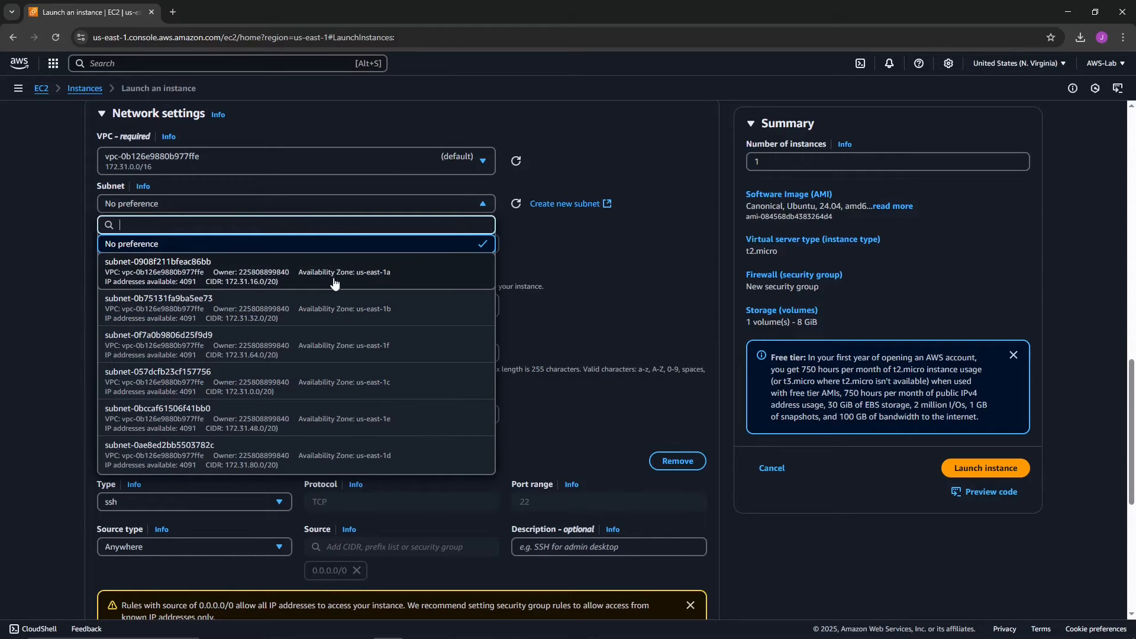
left_click(77, 250)
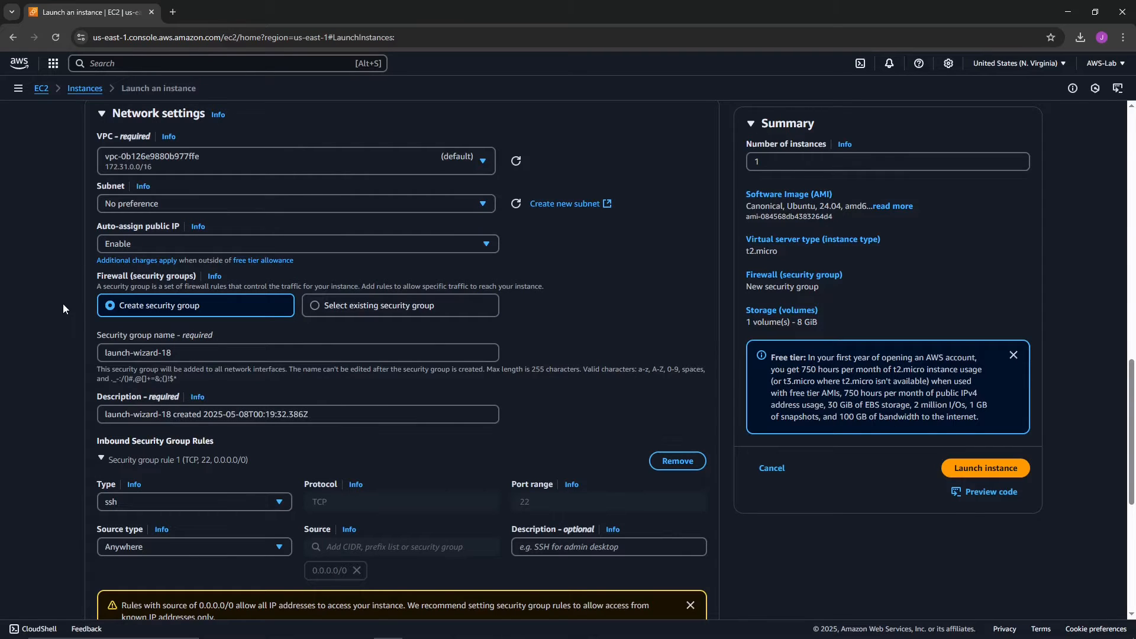
left_click(158, 243)
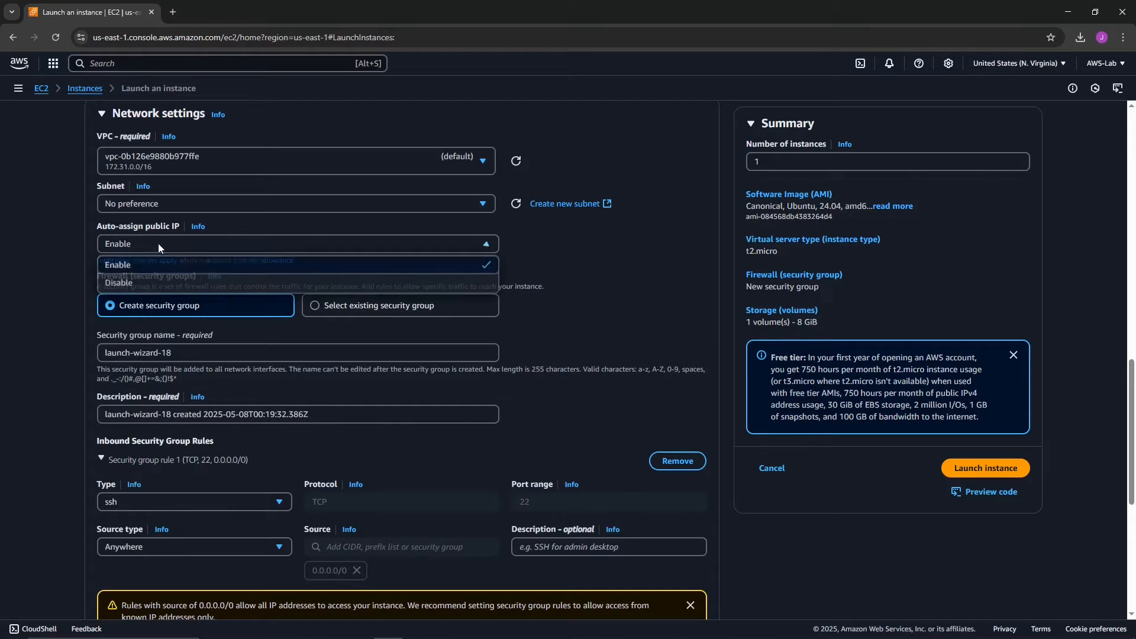
left_click(45, 261)
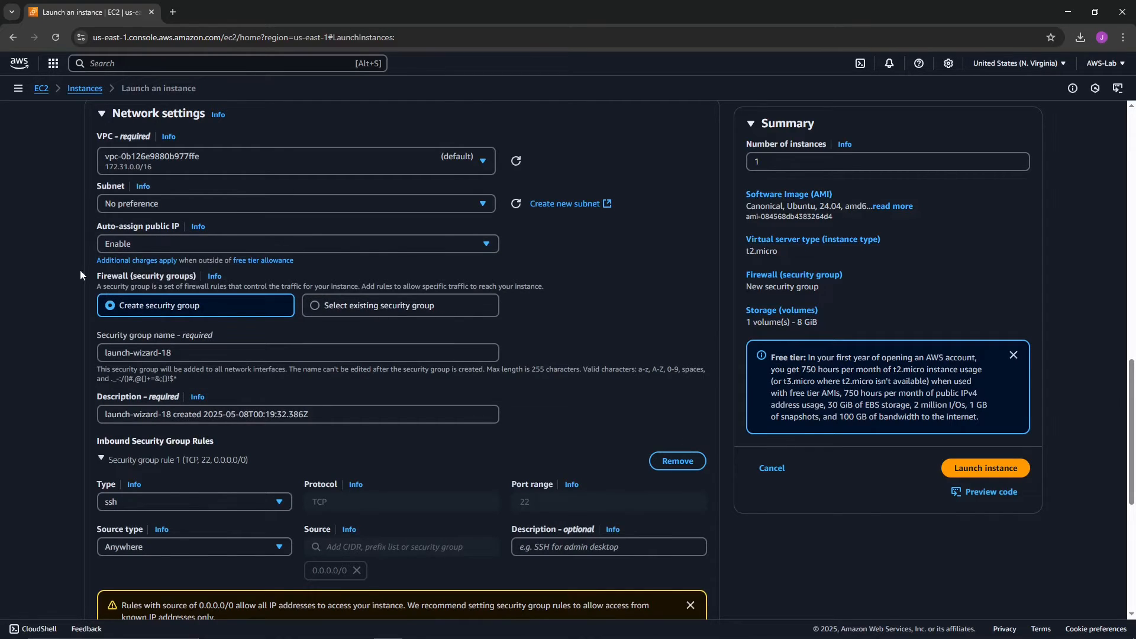
Switch the firewall to an existing security group and open the list of common security groups
scroll(80, 240, "down", 1)
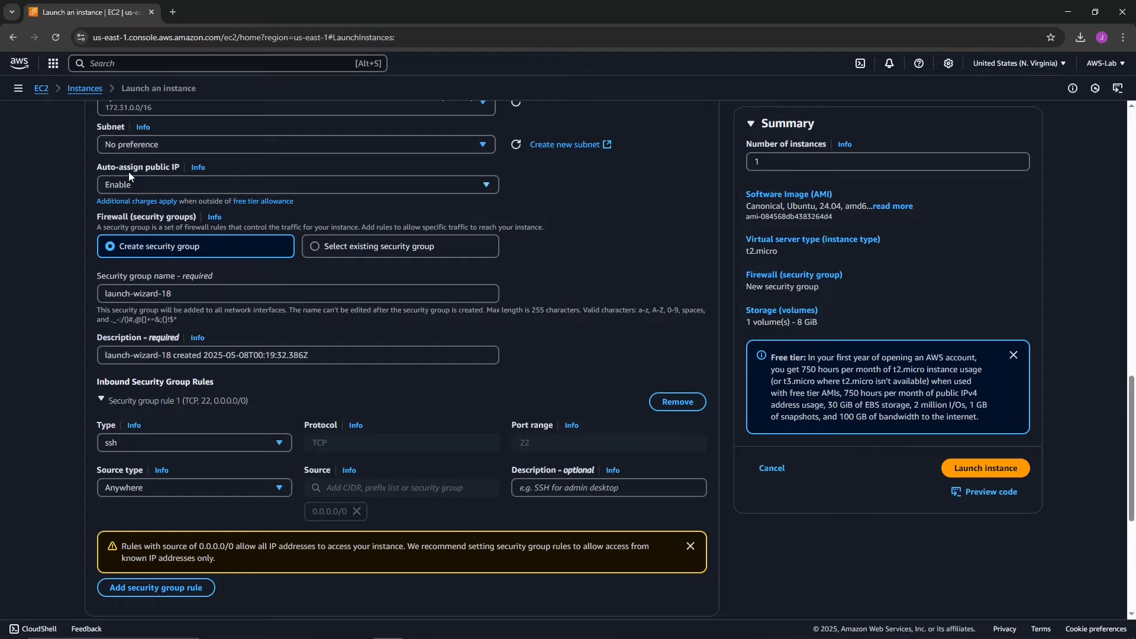
scroll(129, 172, "down", 1)
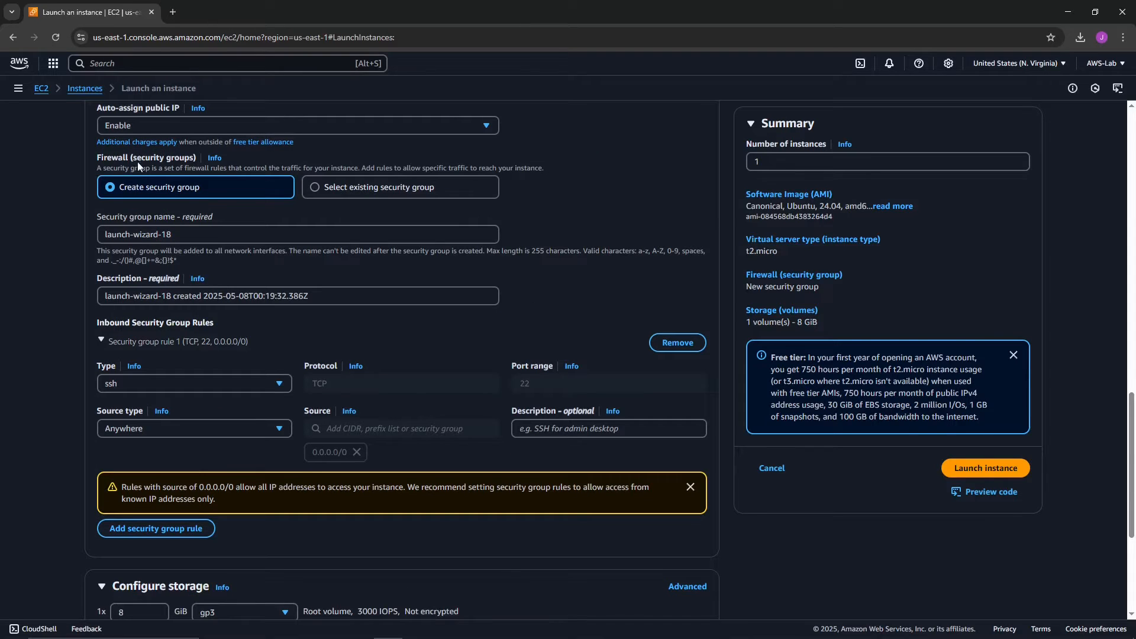
left_click_drag(134, 159, 180, 158)
left_click(339, 193)
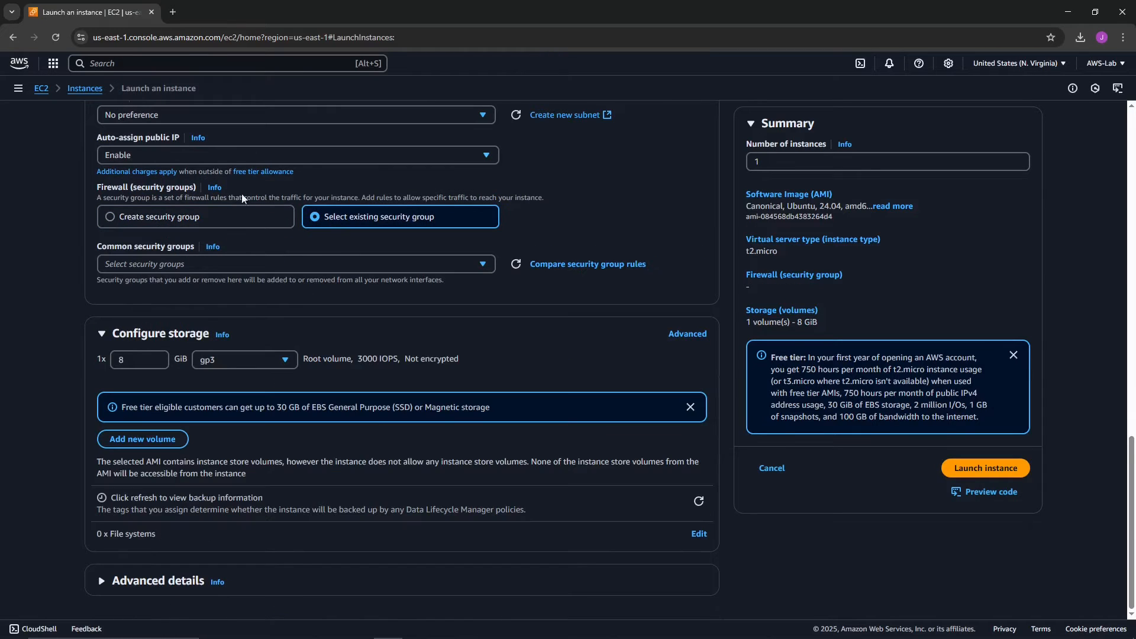
left_click(258, 264)
Set the firewall to create a new security group and name it test-ec2
left_click(177, 220)
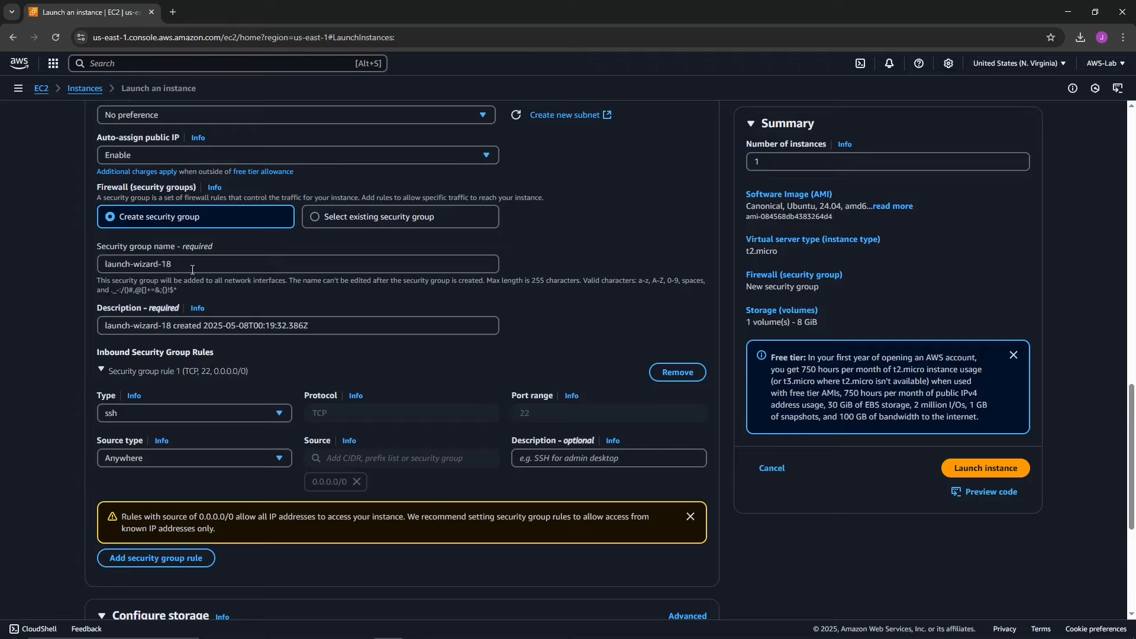
left_click_drag(177, 264, 32, 258)
type("test-ec2")
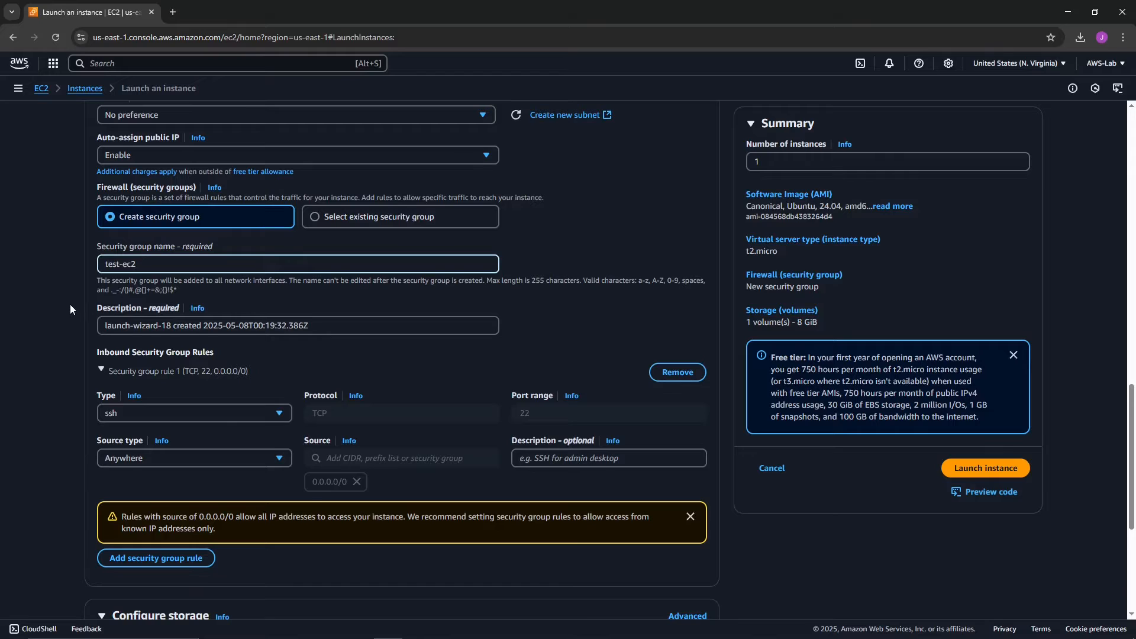
Review the inbound ssh rule of the security group and look at its source type options
scroll(65, 304, "down", 2)
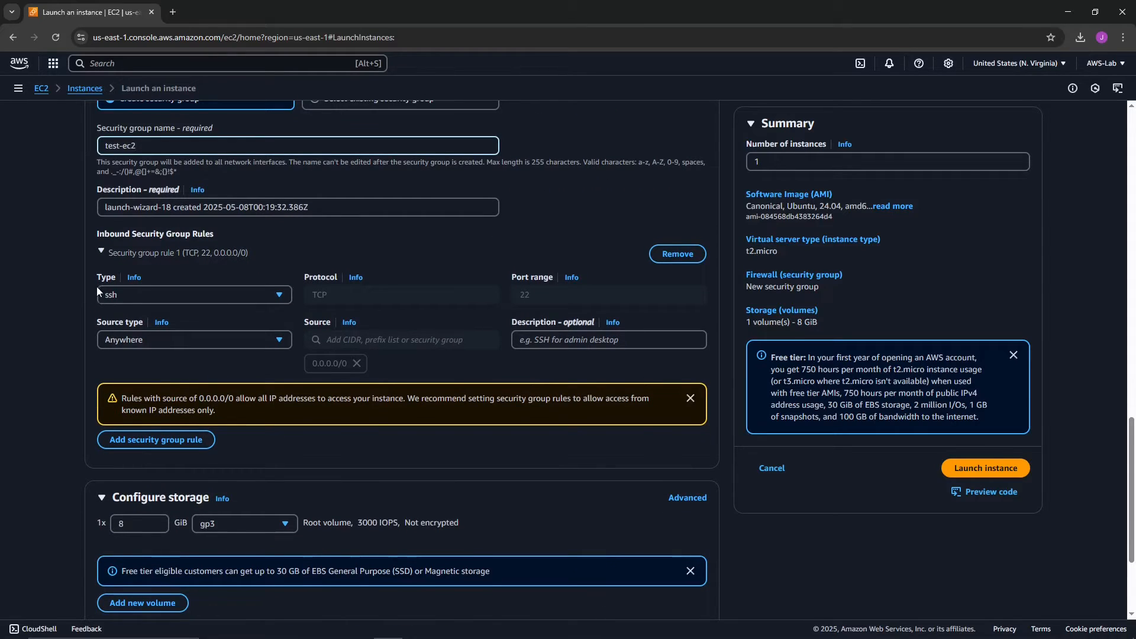
scroll(132, 257, "down", 1)
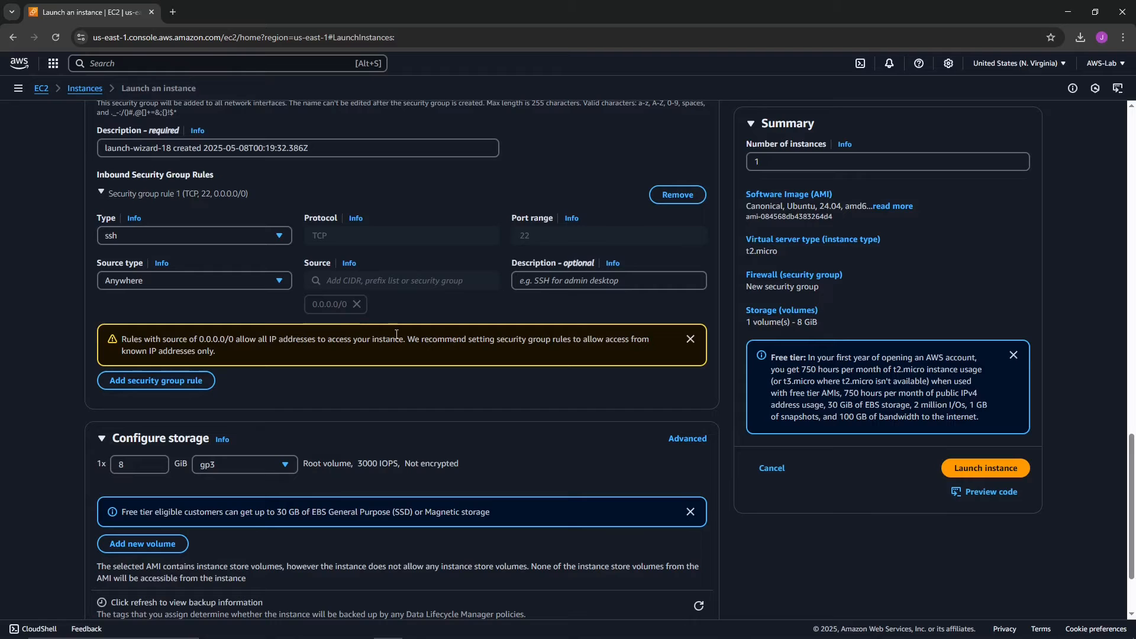
left_click(253, 283)
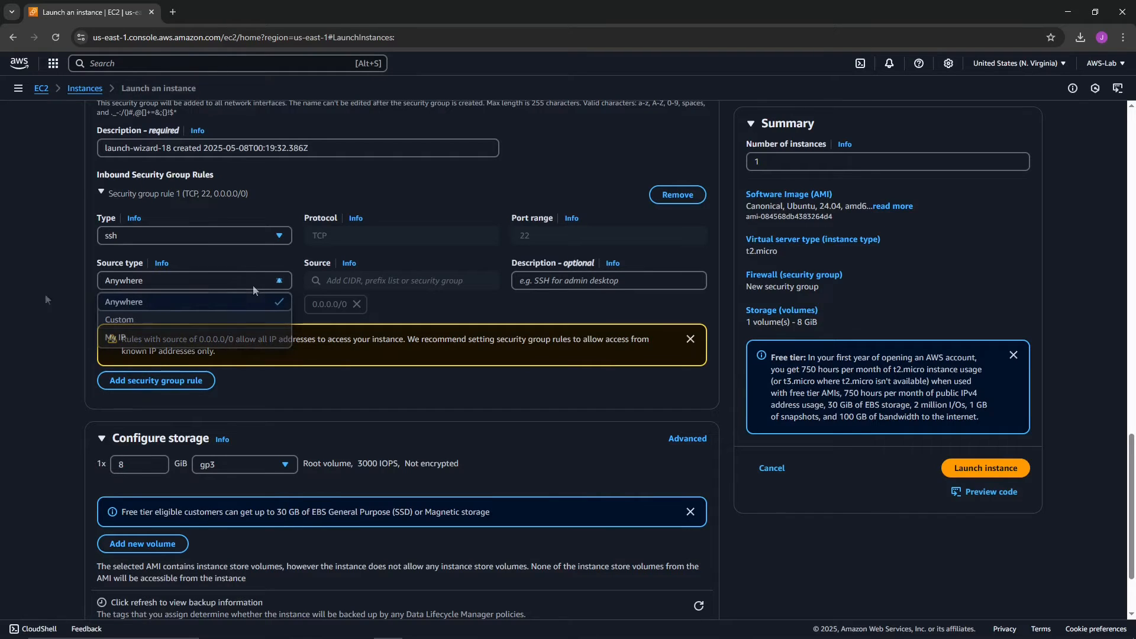
left_click(387, 308)
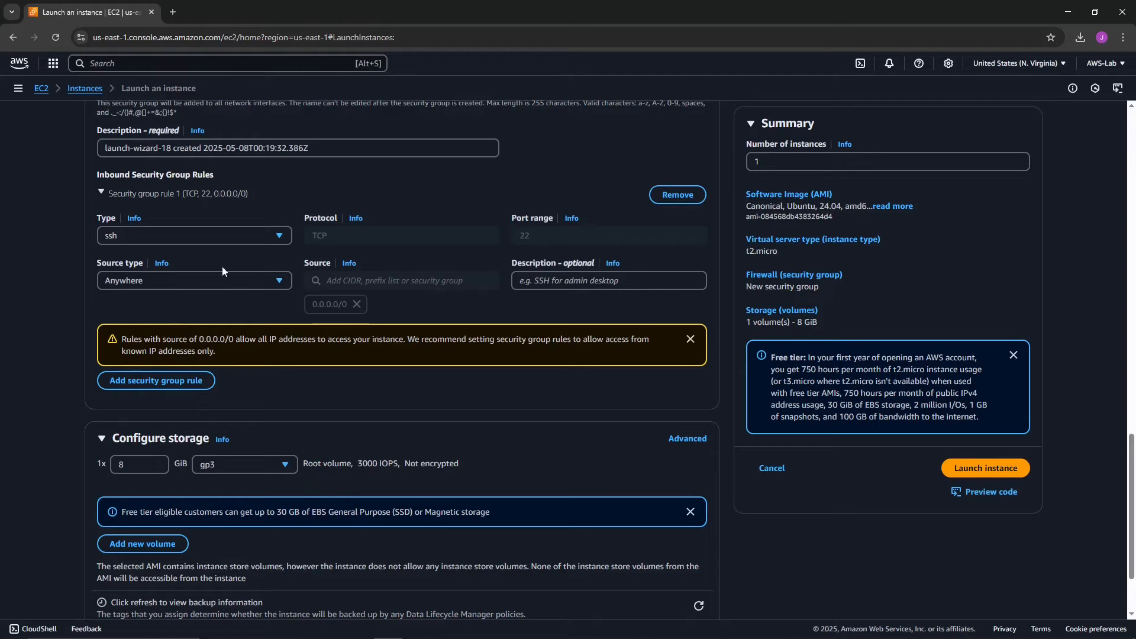
Try the Custom source type for the ssh rule, look at its source choices, and return the source type to Anywhere
left_click(201, 282)
left_click(187, 323)
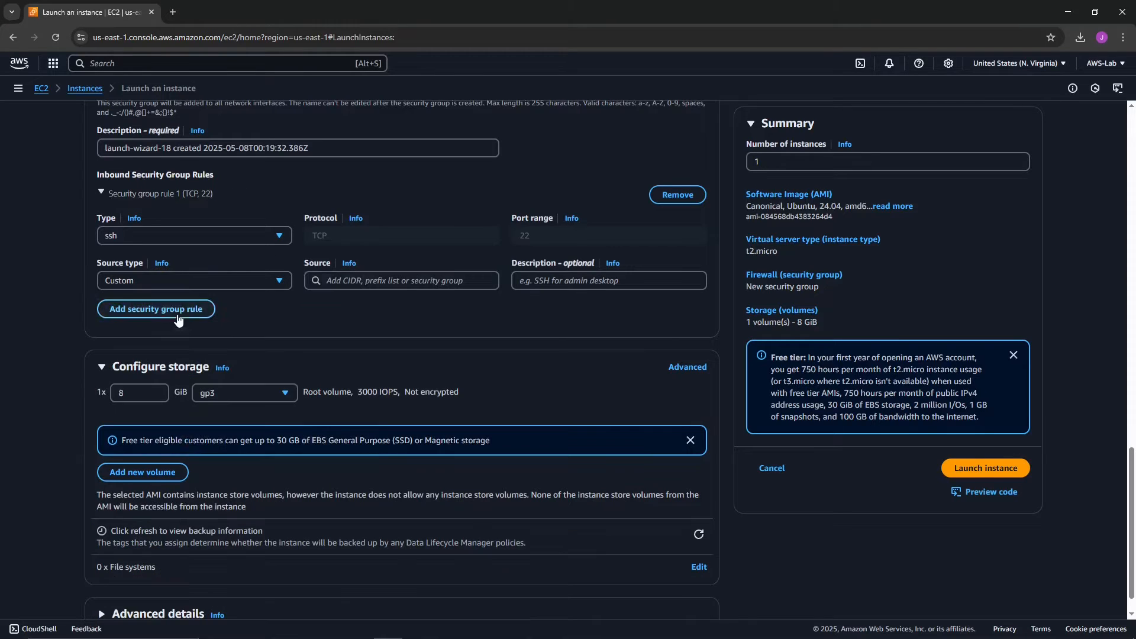
left_click(343, 282)
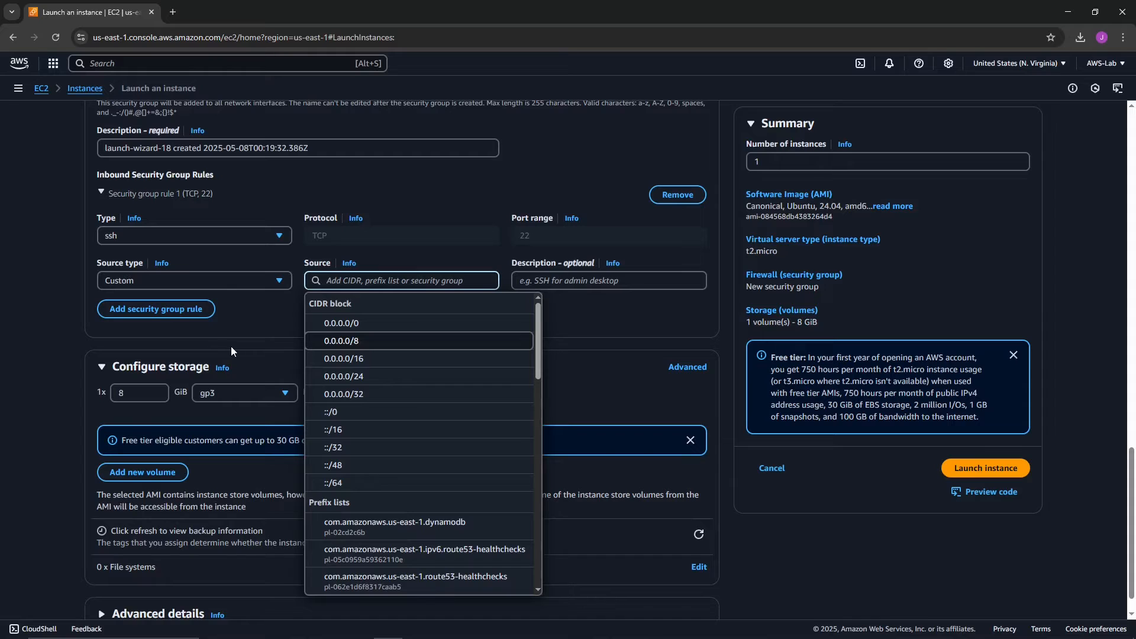
left_click(186, 278)
left_click(228, 303)
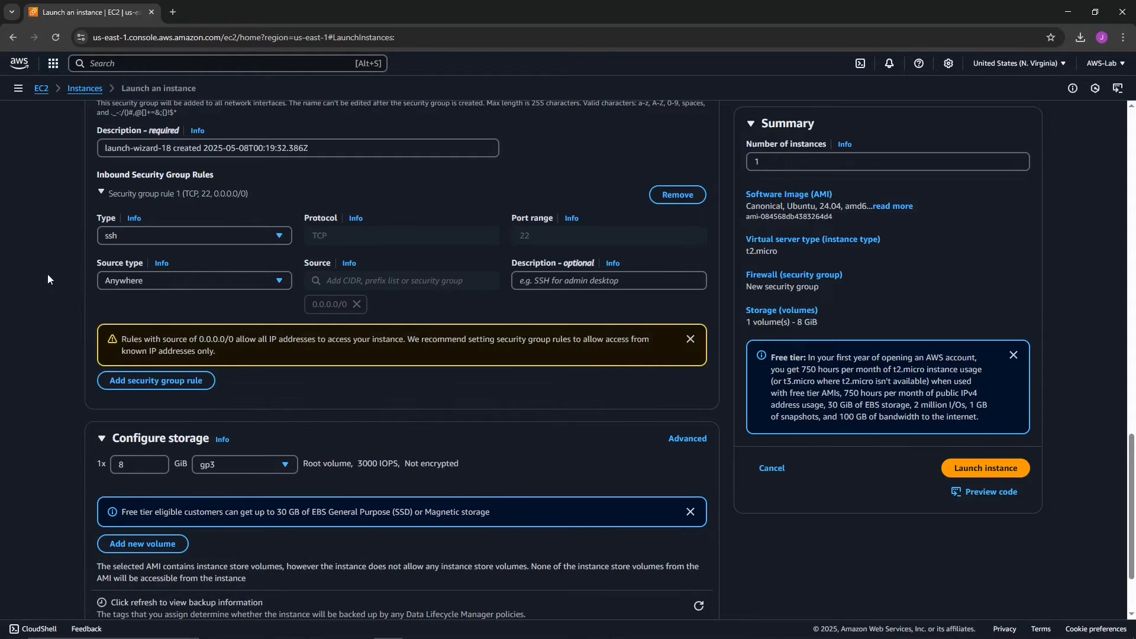
Read the warning about rules with source 0.0.0.0/0 under the inbound security group rule
left_click_drag(122, 344, 299, 357)
left_click(385, 382)
left_click_drag(225, 341, 318, 339)
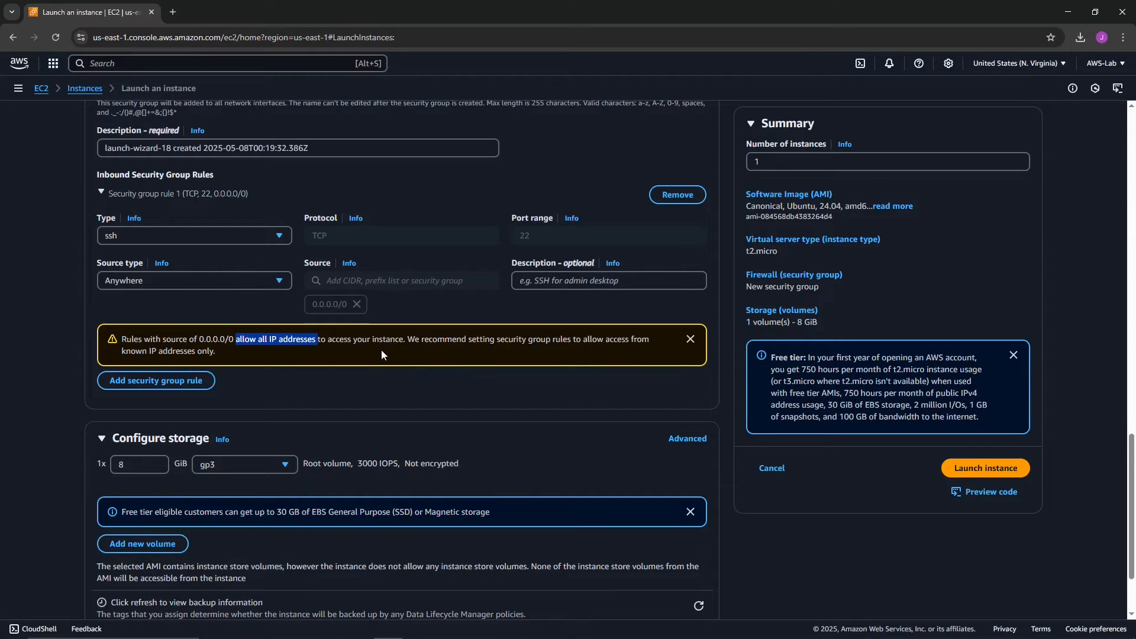
scroll(392, 340, "down", 2)
scroll(391, 337, "up", 2)
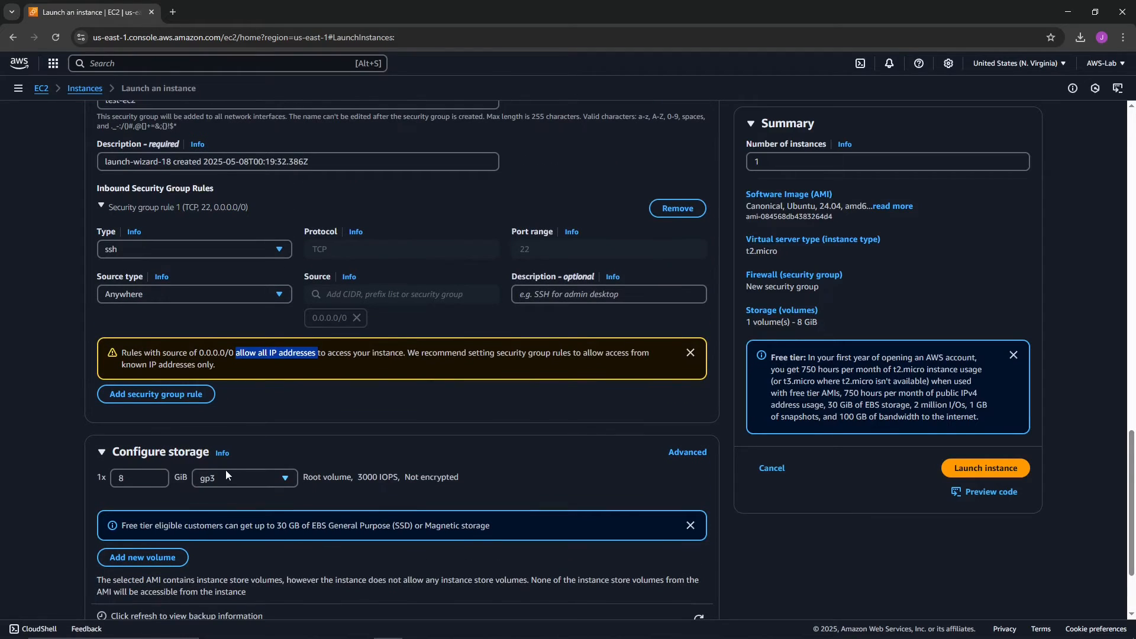
Add a second inbound rule to the security group and remove it again
scroll(178, 394, "down", 2)
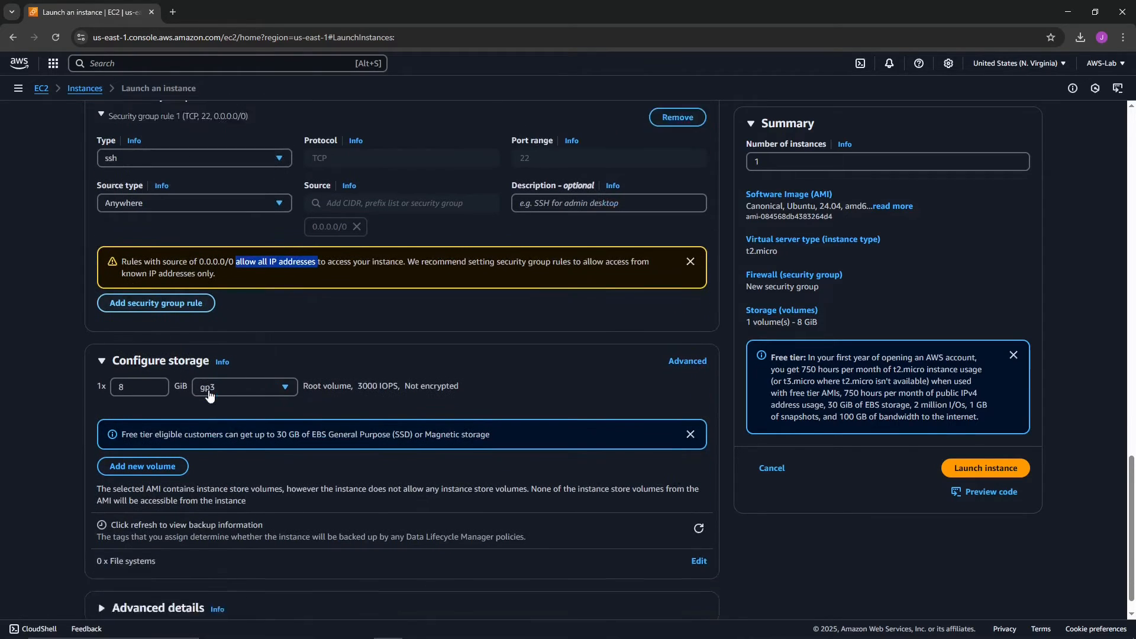
left_click(172, 275)
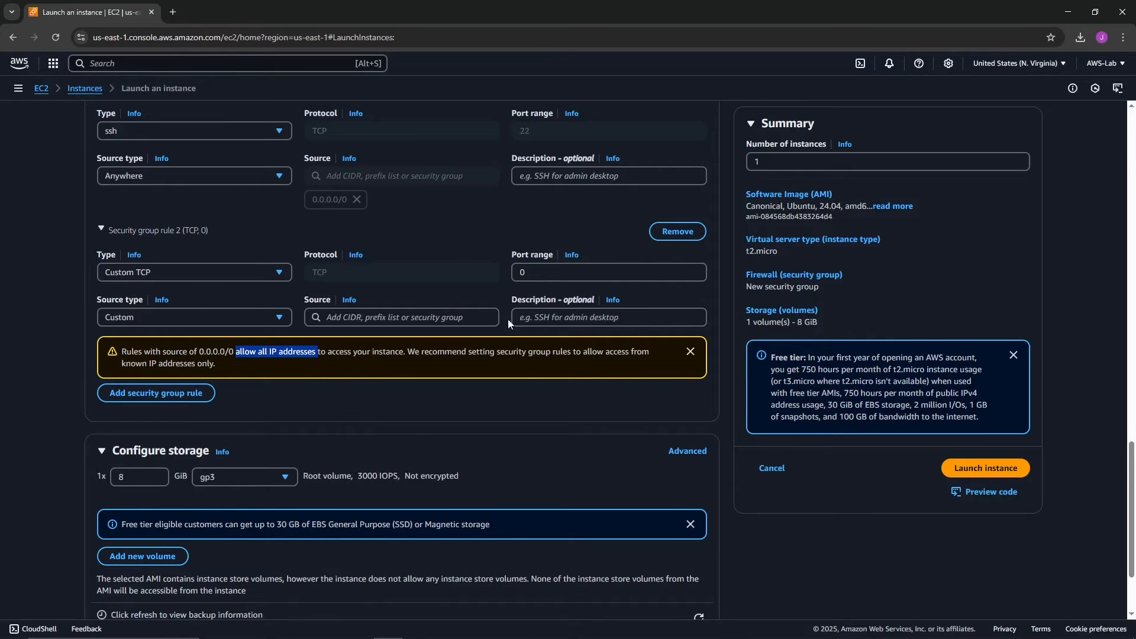
left_click(686, 237)
scroll(307, 427, "up", 2)
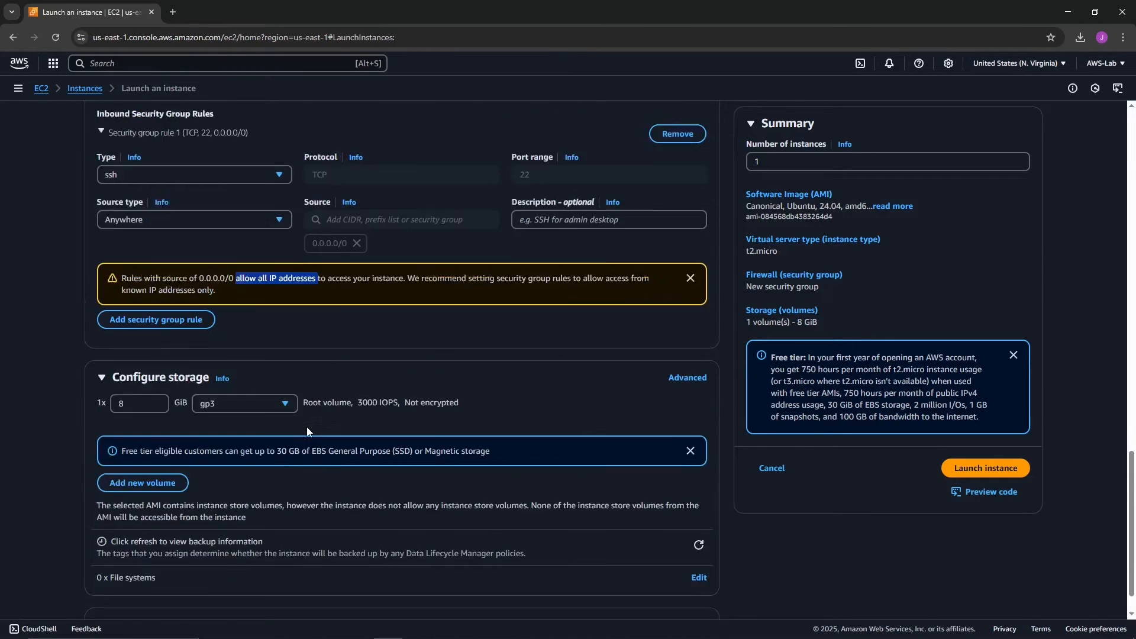
Expand the advanced details below the storage settings and set the IAM instance profile to cloudwatchagentserverrole
scroll(169, 402, "down", 2)
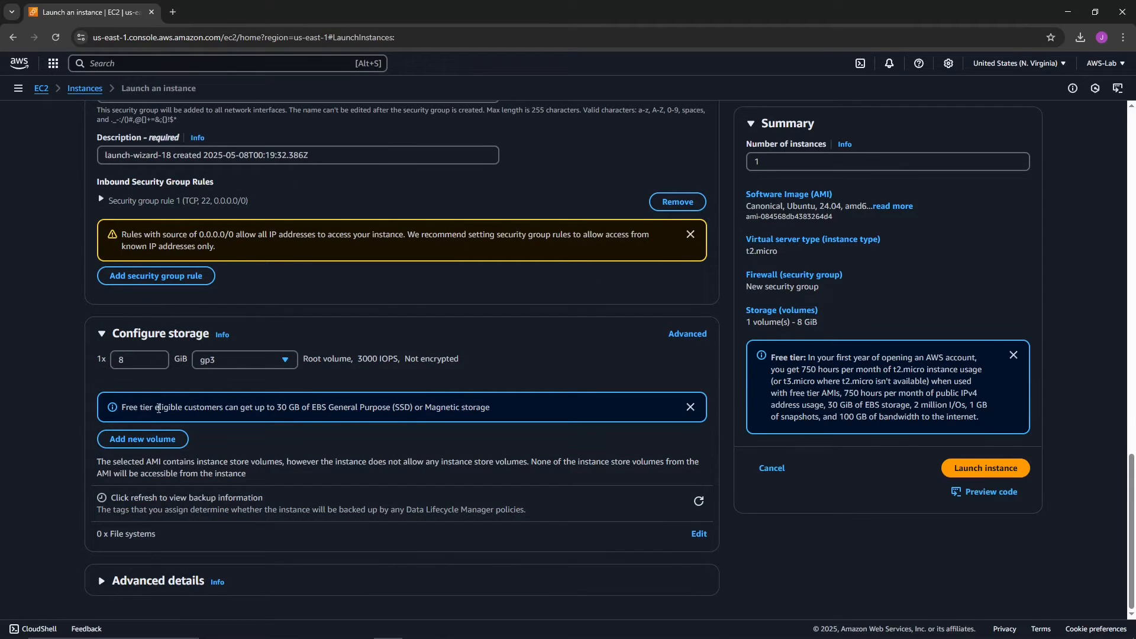
double_click(128, 360)
left_click(158, 582)
scroll(87, 485, "down", 7)
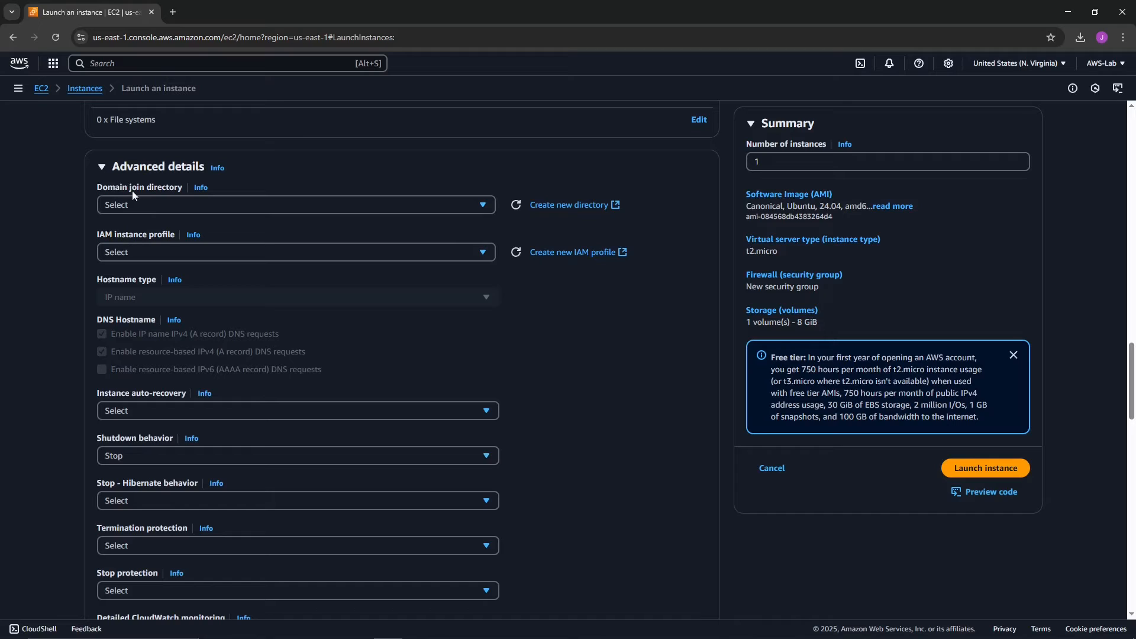
left_click(147, 251)
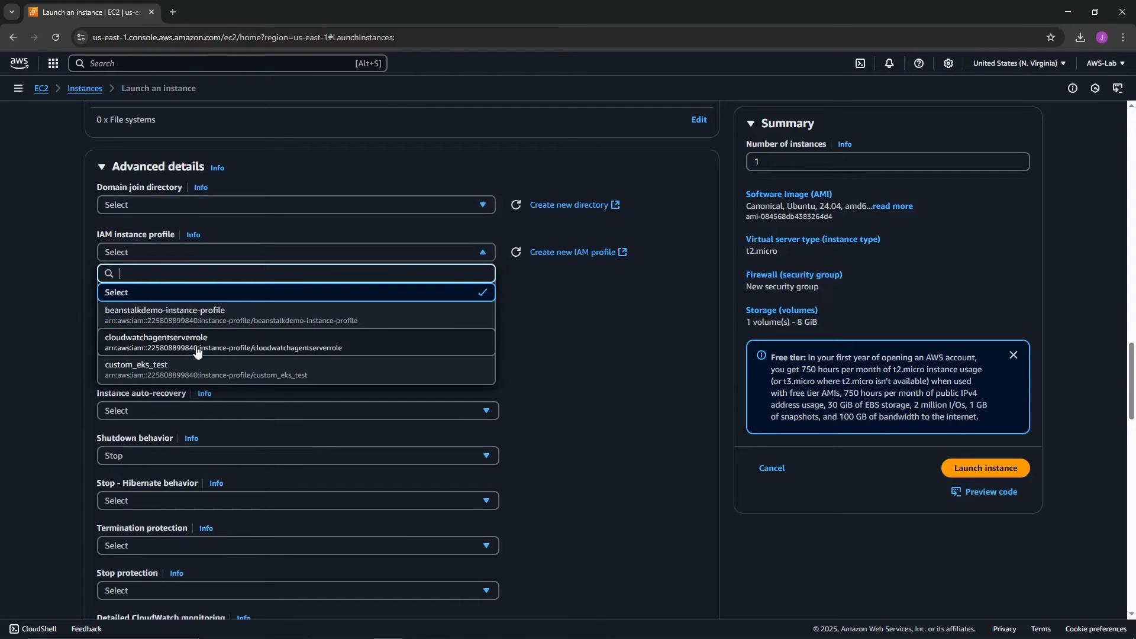
left_click(116, 353)
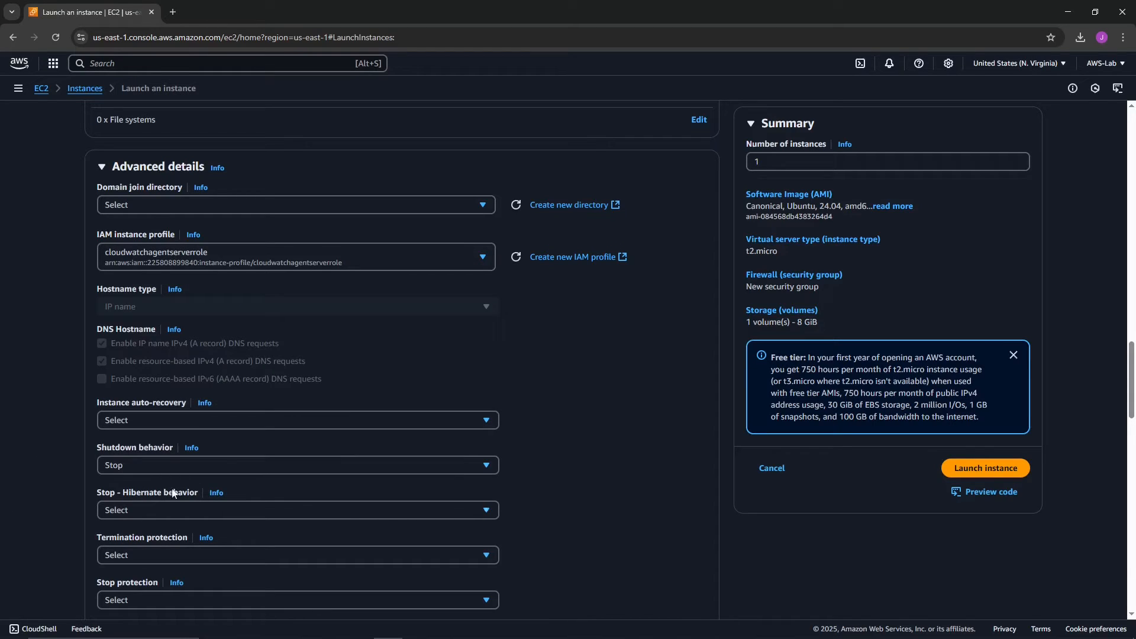
Read the help information on the credit specification setting in the advanced details and close it
scroll(7, 464, "down", 3)
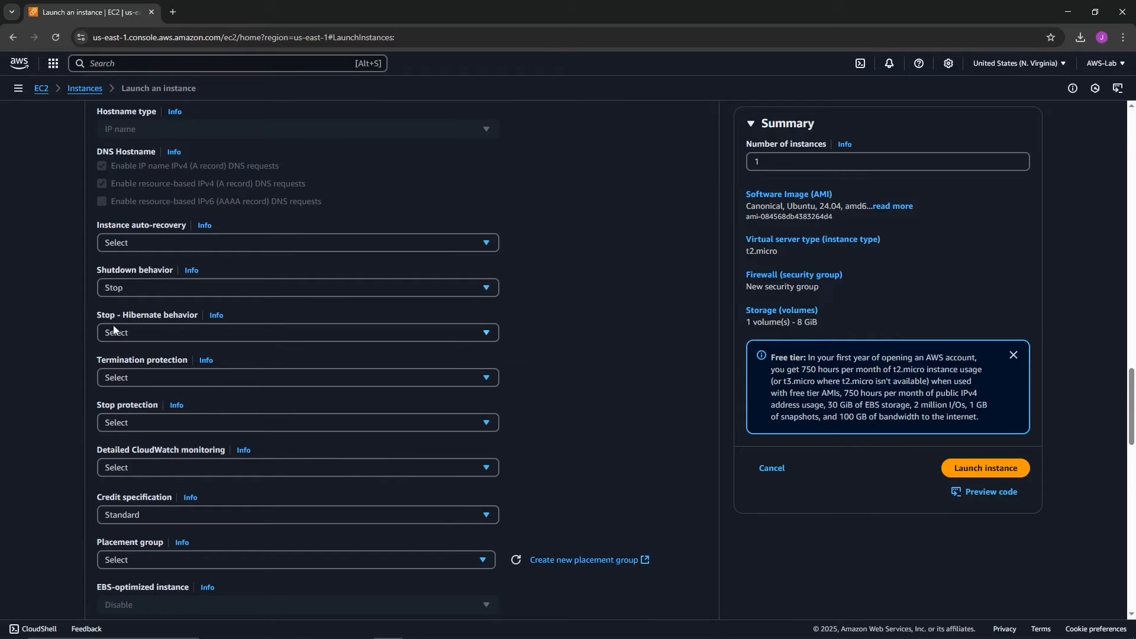
scroll(111, 399, "down", 3)
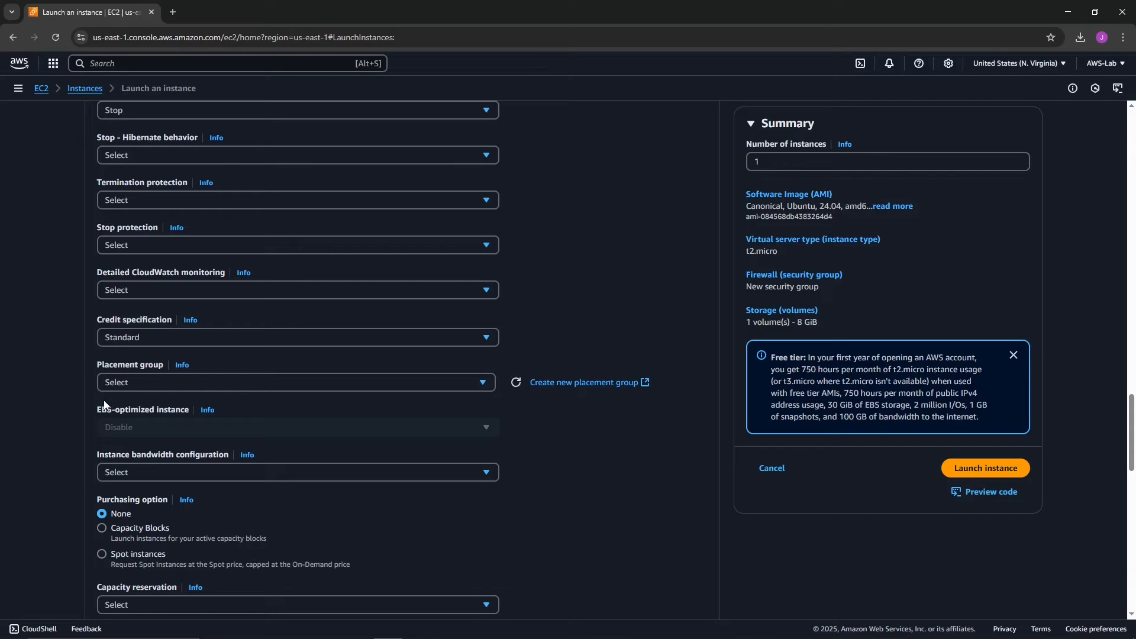
left_click(190, 320)
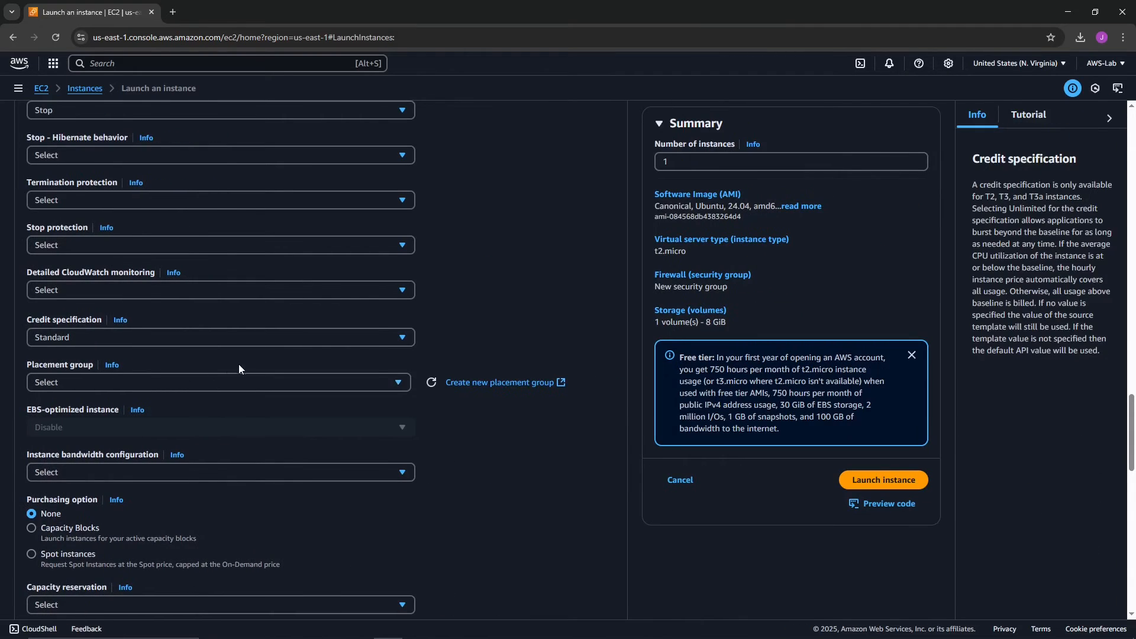
left_click_drag(972, 184, 1063, 303)
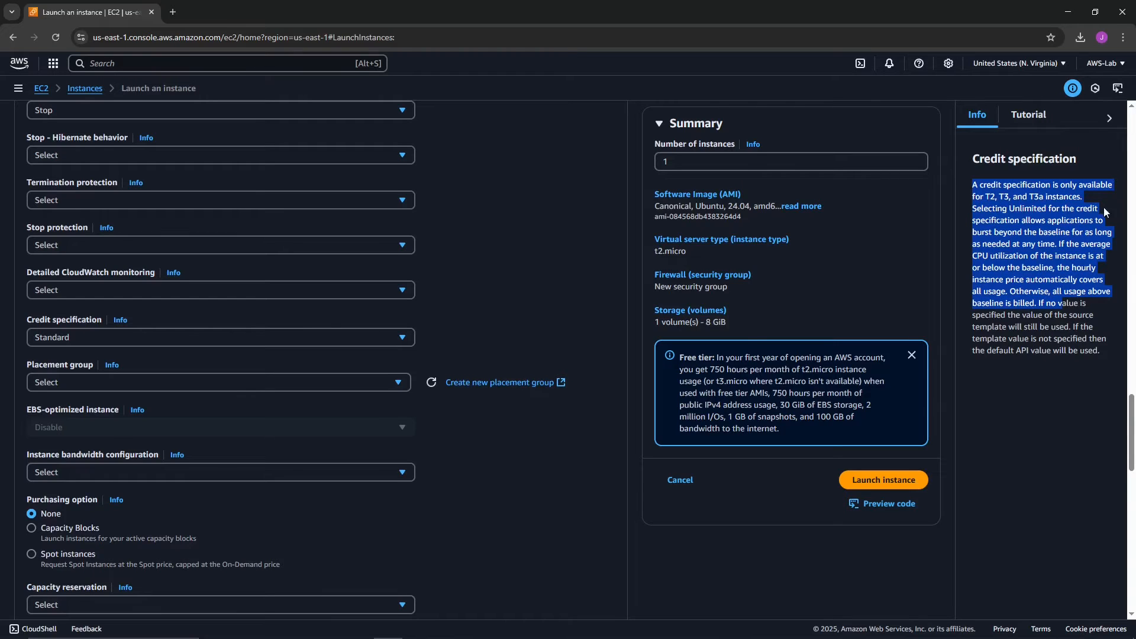
left_click(1109, 118)
Review the remaining advanced details, from the purchasing option and capacity reservation to the metadata and user data settings
scroll(122, 266, "down", 4)
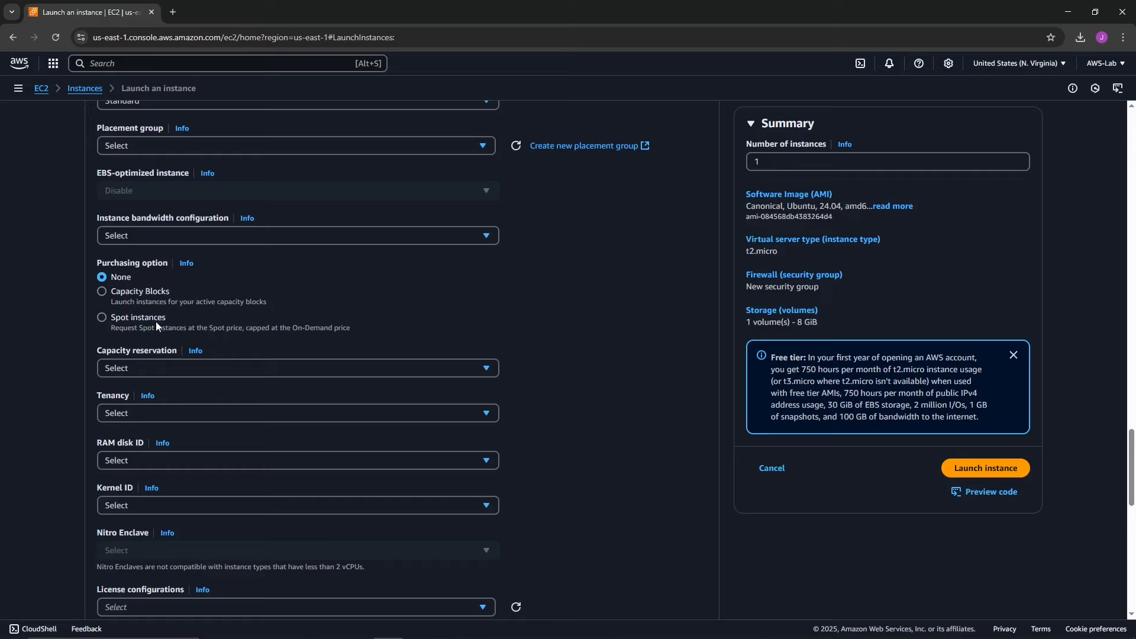
scroll(118, 400, "down", 1)
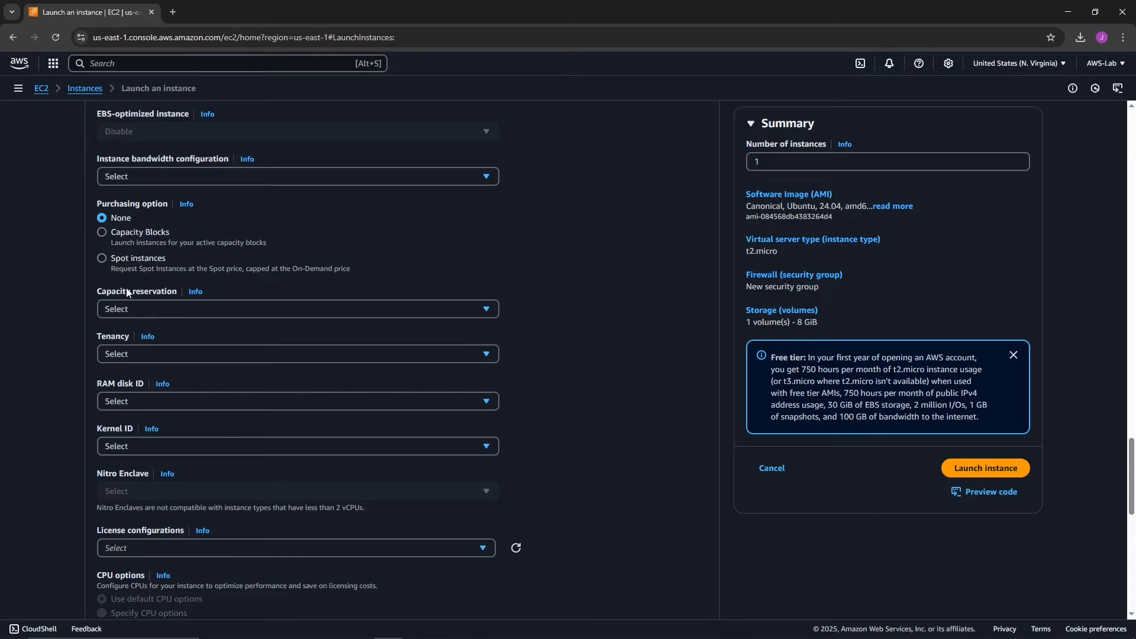
scroll(100, 196, "down", 6)
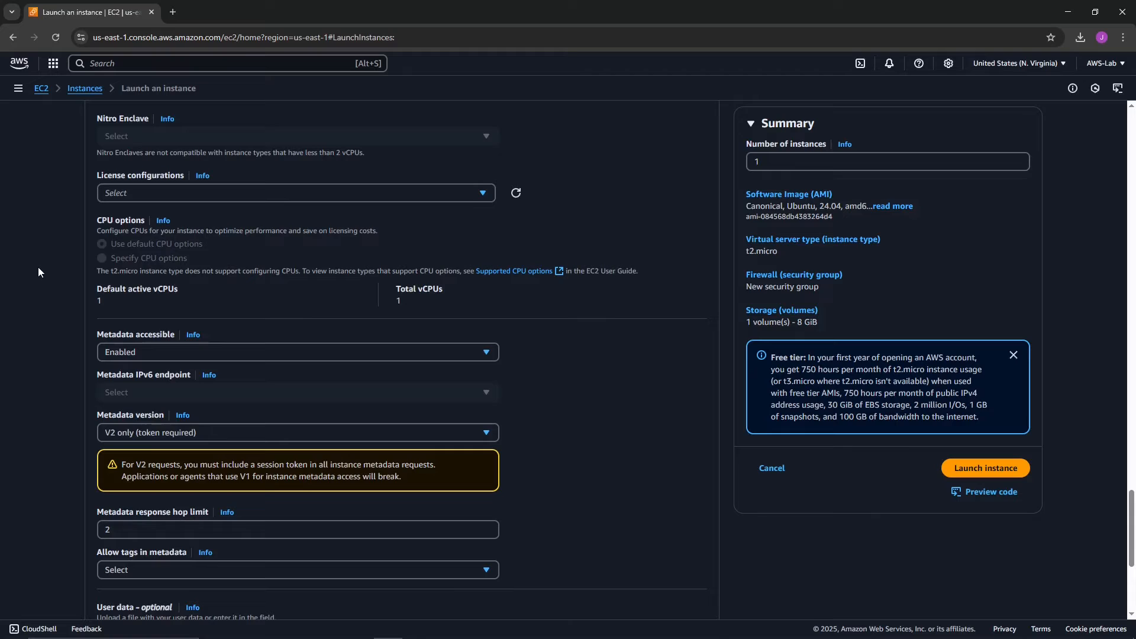
scroll(38, 266, "down", 2)
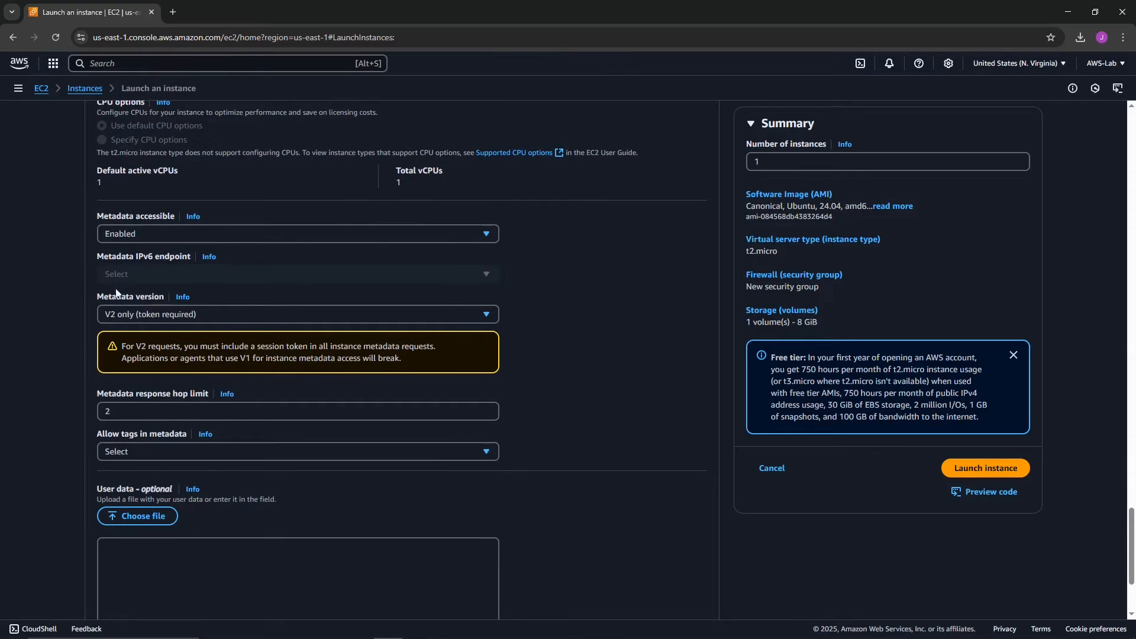
scroll(76, 350, "down", 3)
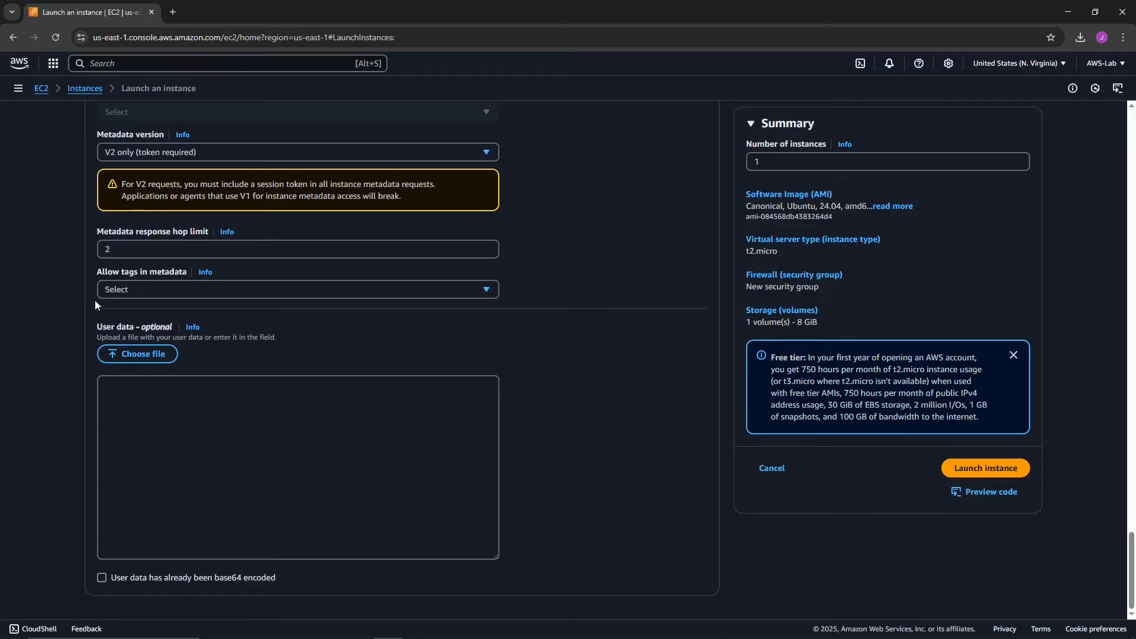
Check the number of instances in the summary and launch the instance
scroll(100, 299, "up", 18)
scroll(598, 421, "up", 20)
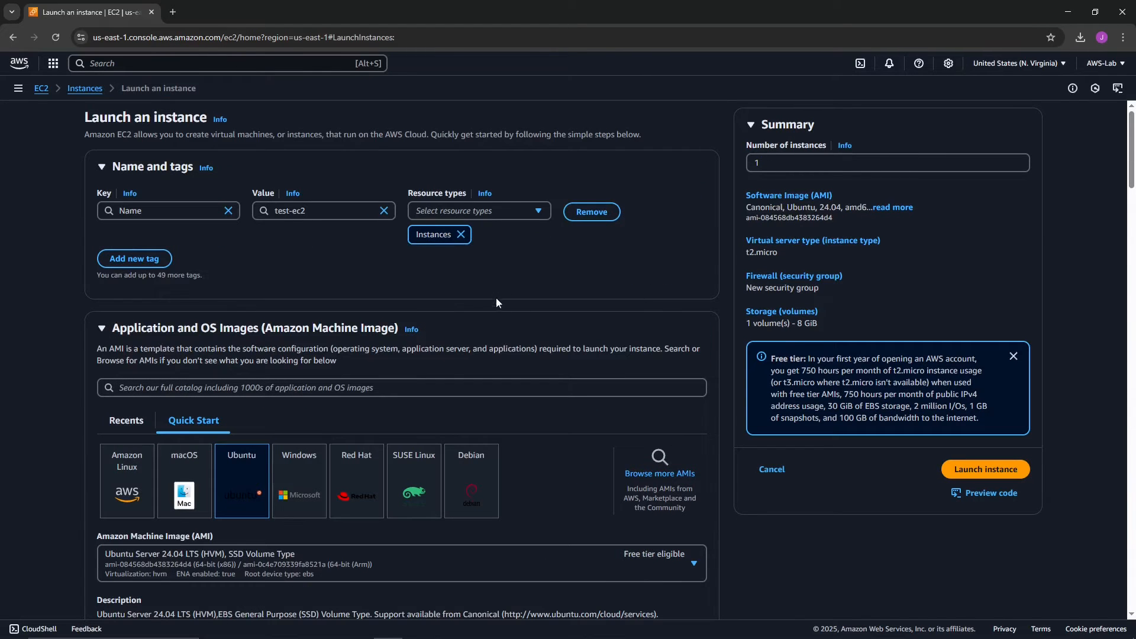
left_click_drag(774, 162, 741, 161)
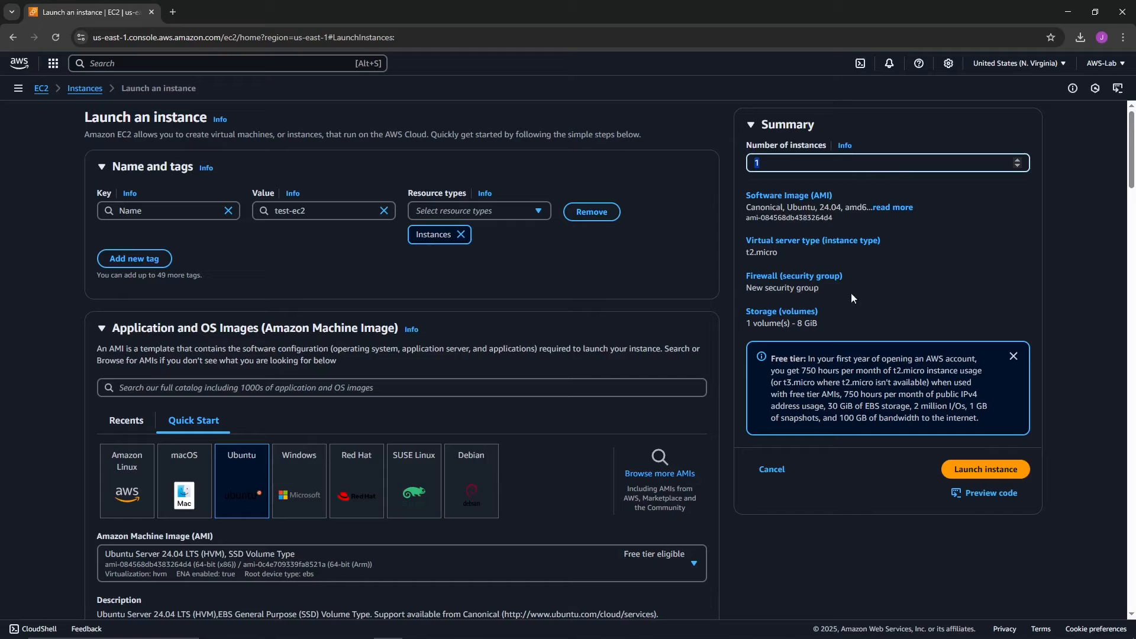
left_click(977, 478)
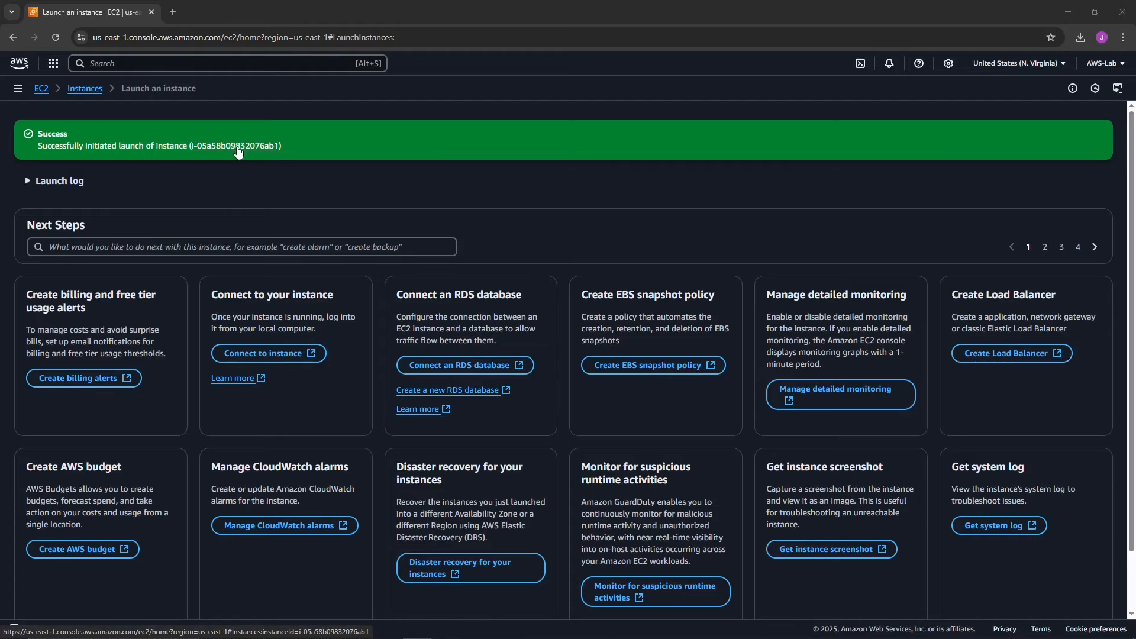
Open the newly launched instance in the instances list and select test-ec2 to show its details
left_click(237, 148)
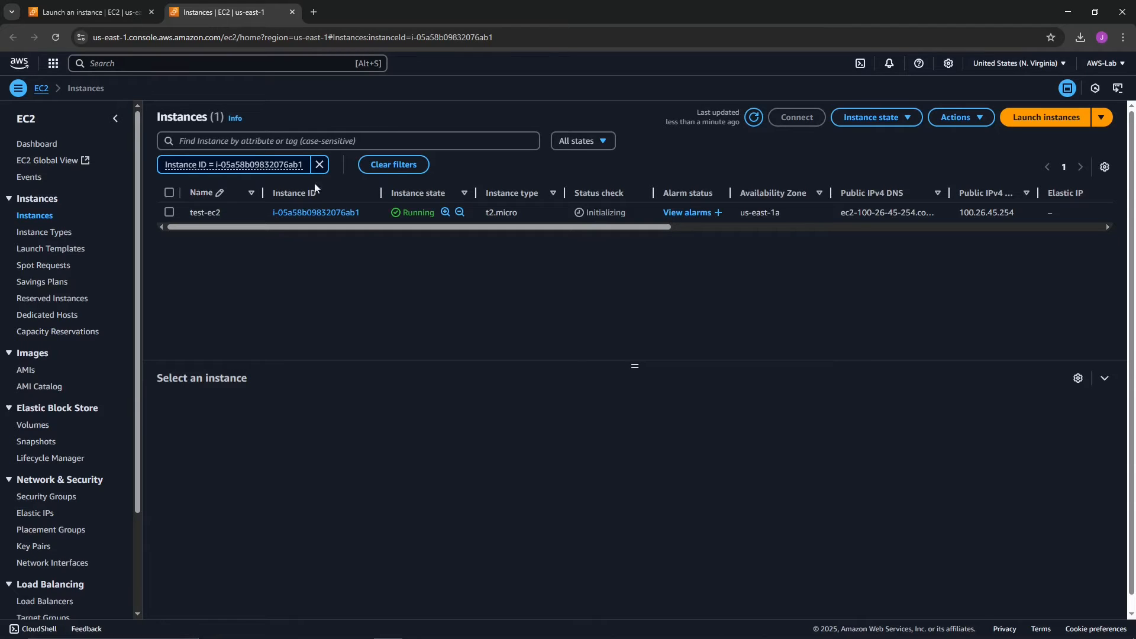
left_click(170, 212)
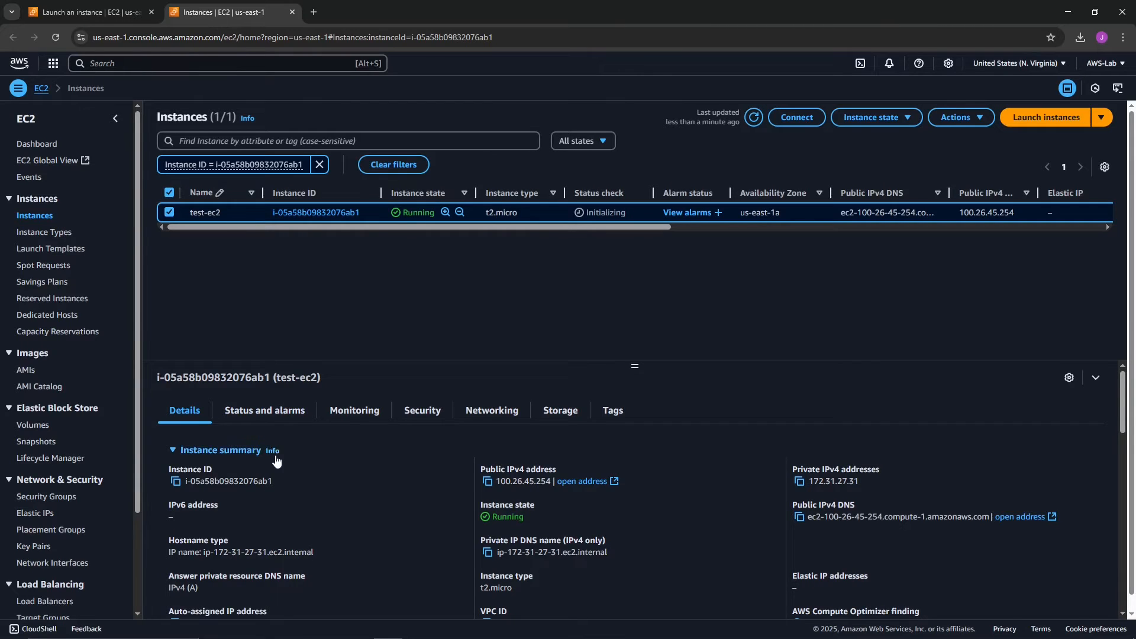
scroll(277, 459, "down", 1)
scroll(281, 450, "up", 1)
Examine the instance ID, public and private IPv4 addresses, and public IPv4 DNS in the instance summary
left_click_drag(190, 482, 264, 486)
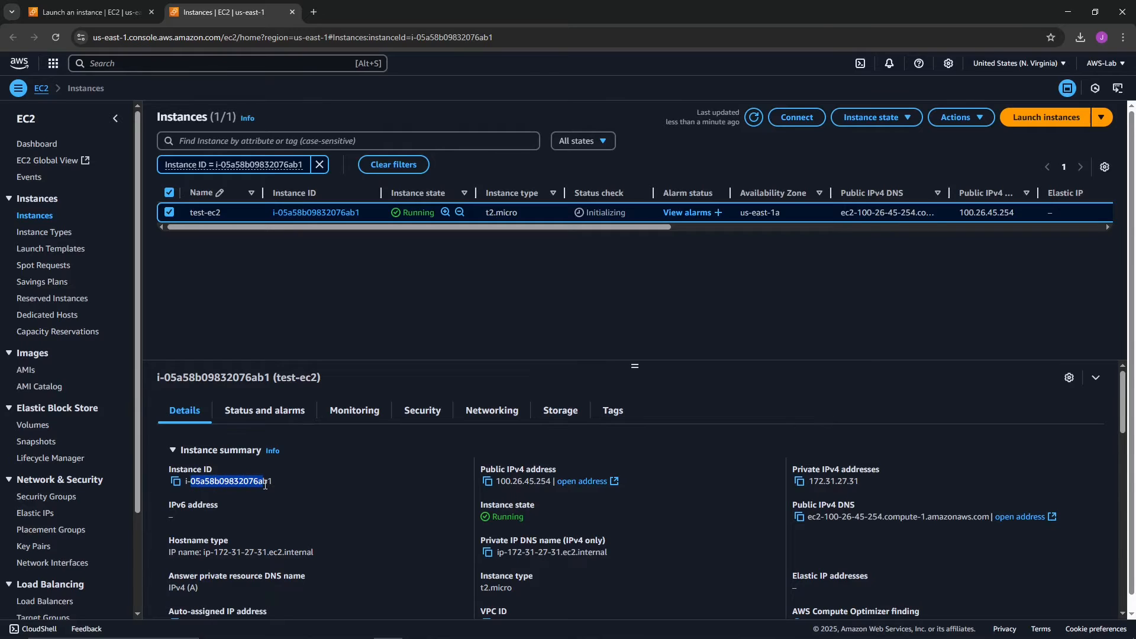
left_click_drag(497, 481, 550, 483)
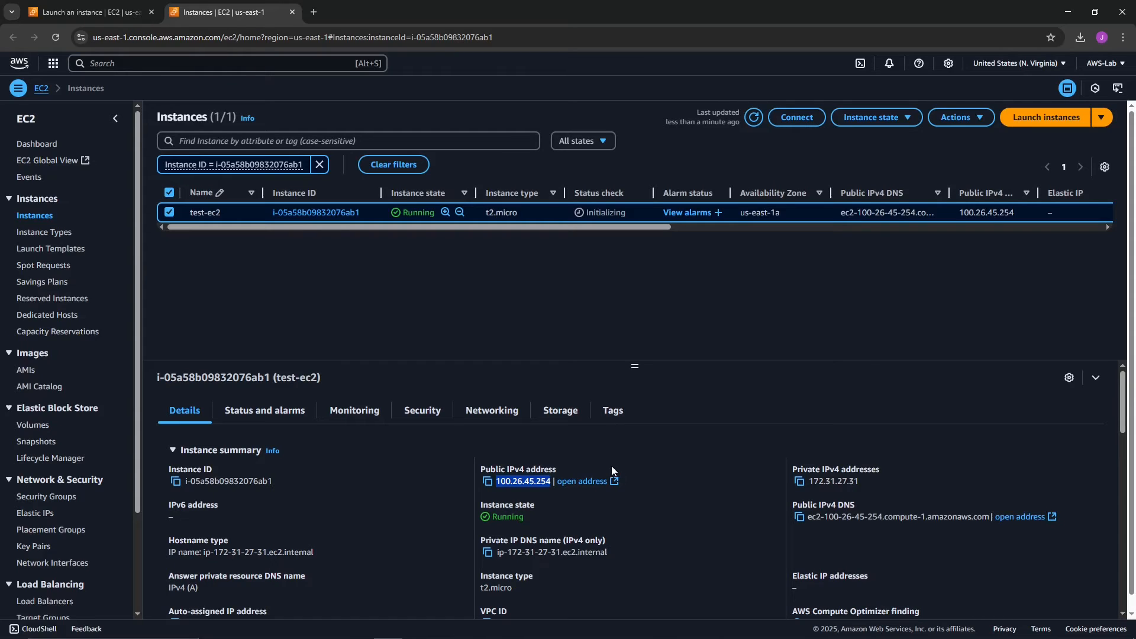
left_click_drag(864, 480, 811, 477)
left_click_drag(888, 470, 793, 474)
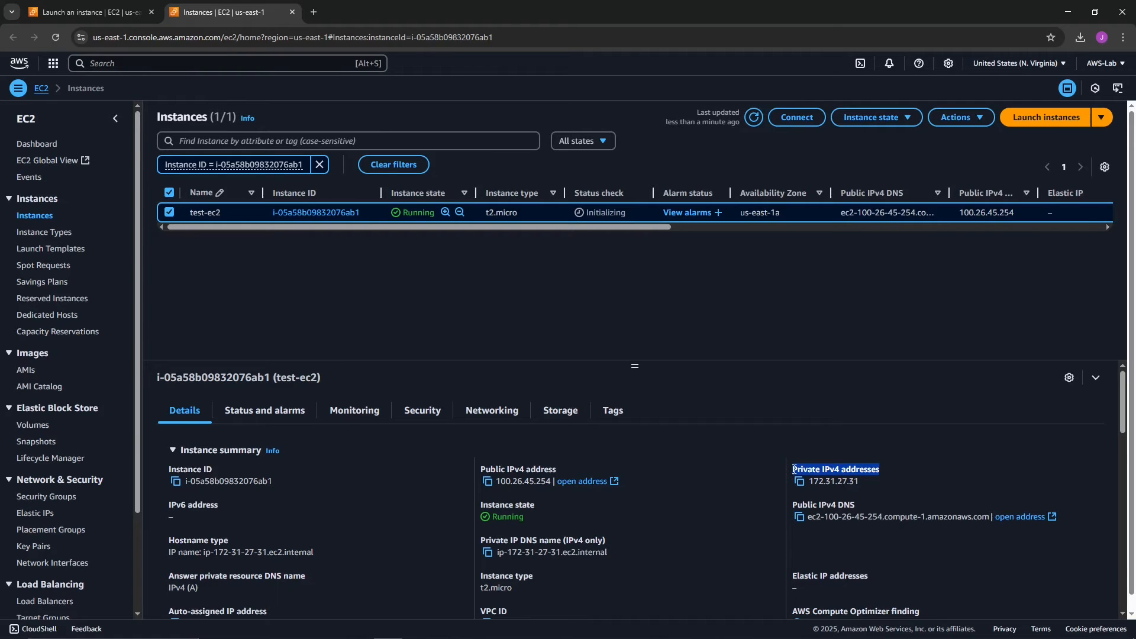
scroll(784, 414, "down", 1)
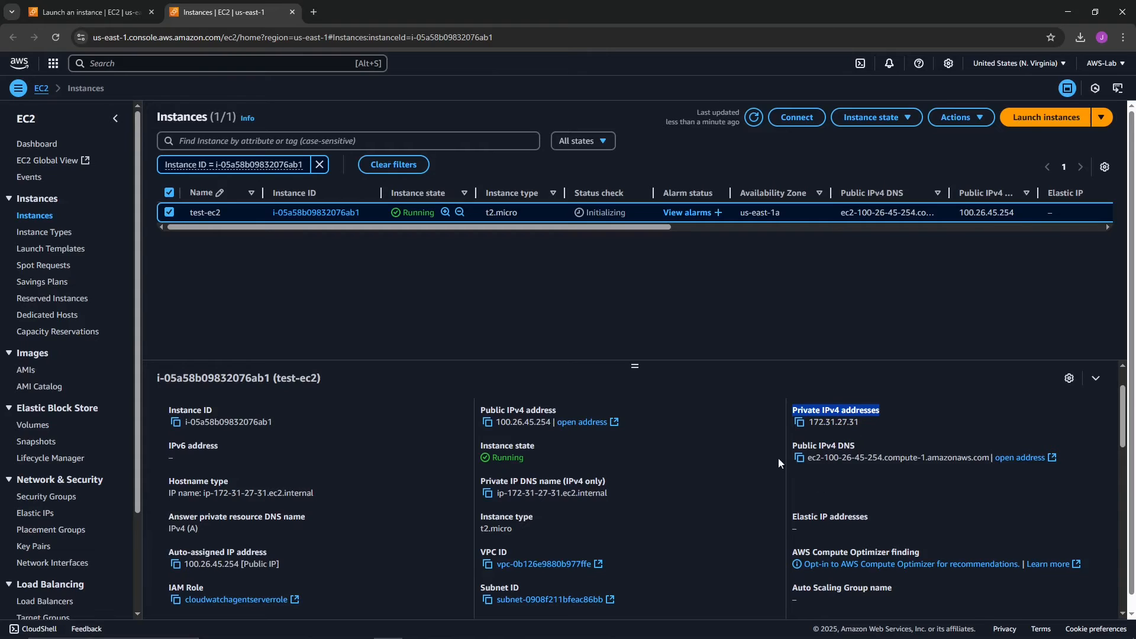
left_click_drag(793, 446, 850, 447)
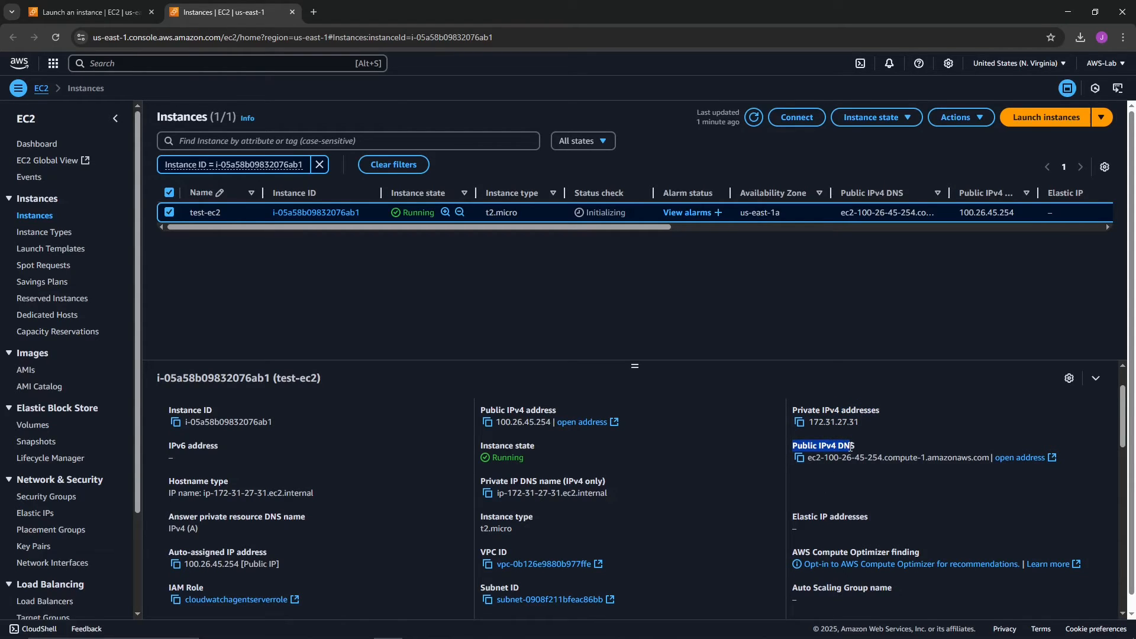
left_click(896, 458)
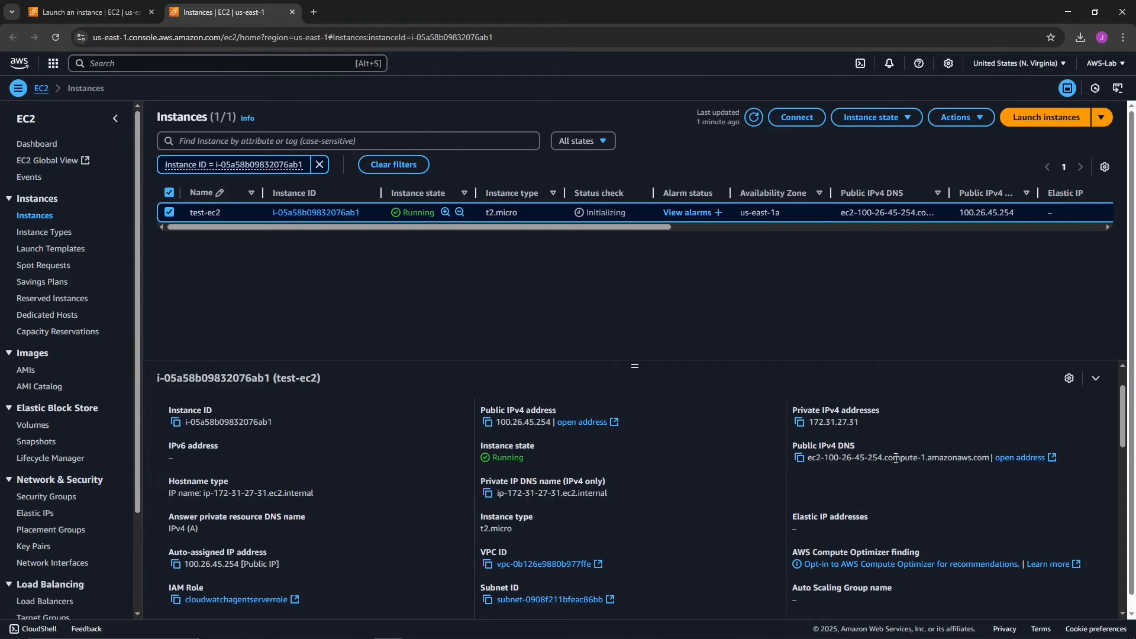
left_click_drag(989, 457, 815, 454)
Examine the private IP DNS name, Elastic IP addresses, VPC, subnet and instance ARN in the instance summary
scroll(644, 479, "down", 1)
left_click_drag(508, 435, 558, 435)
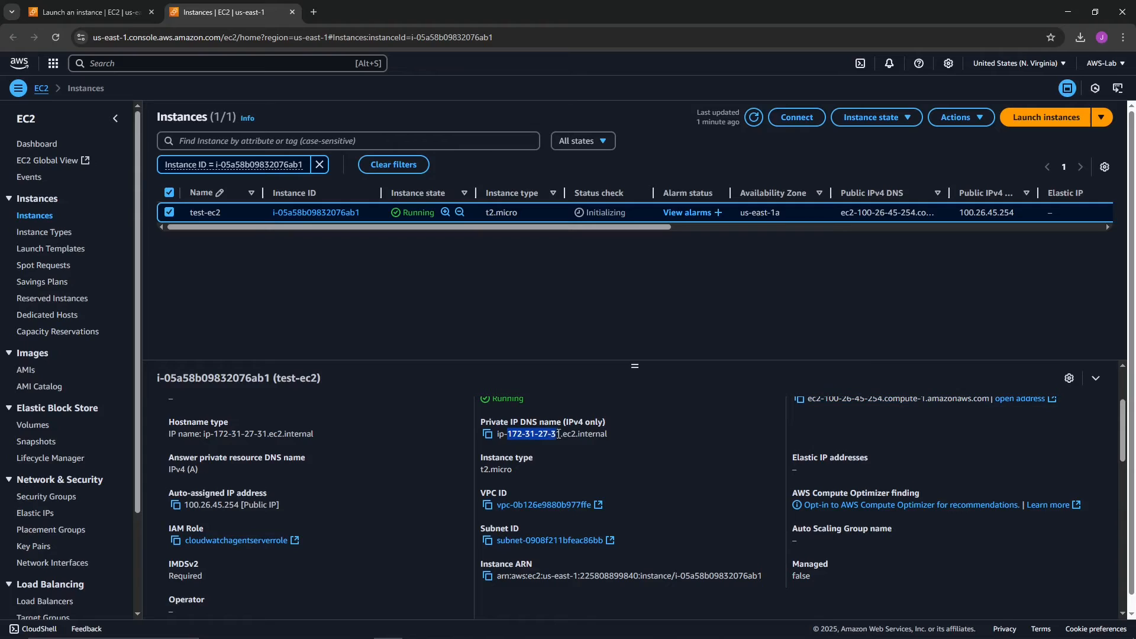
left_click(626, 447)
left_click_drag(783, 460, 885, 456)
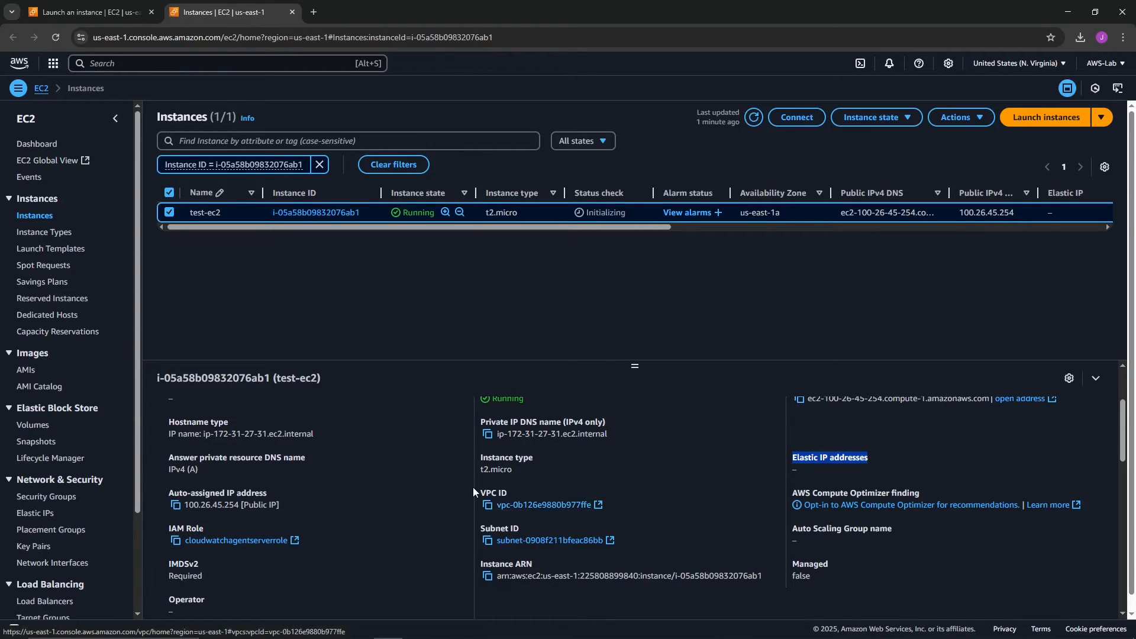
scroll(474, 487, "down", 1)
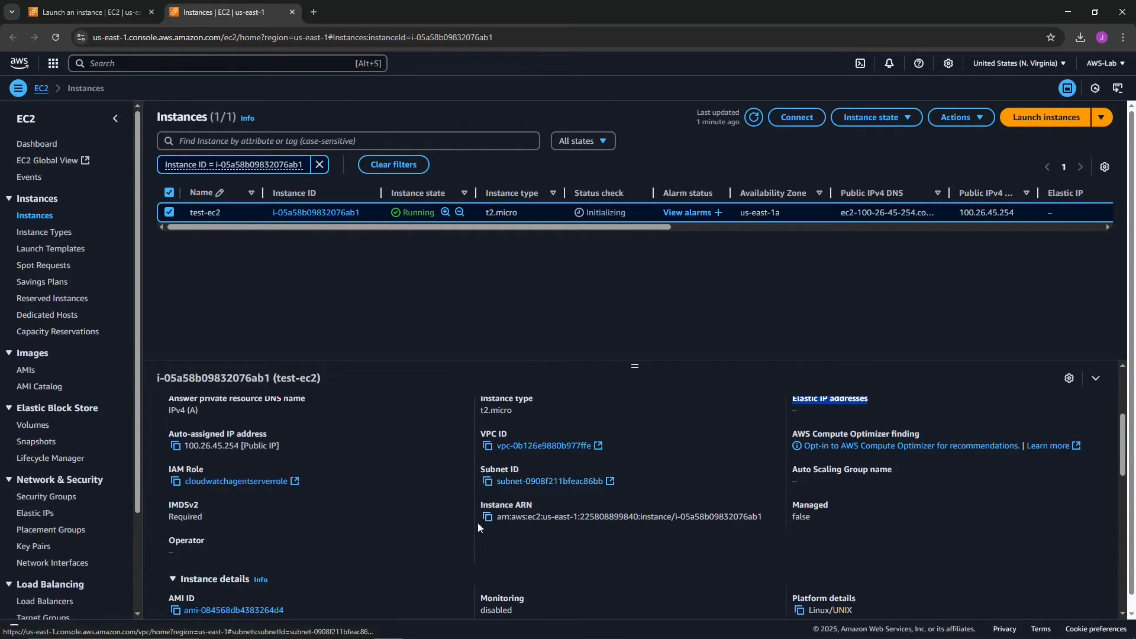
scroll(440, 523, "down", 1)
left_click_drag(562, 458, 604, 458)
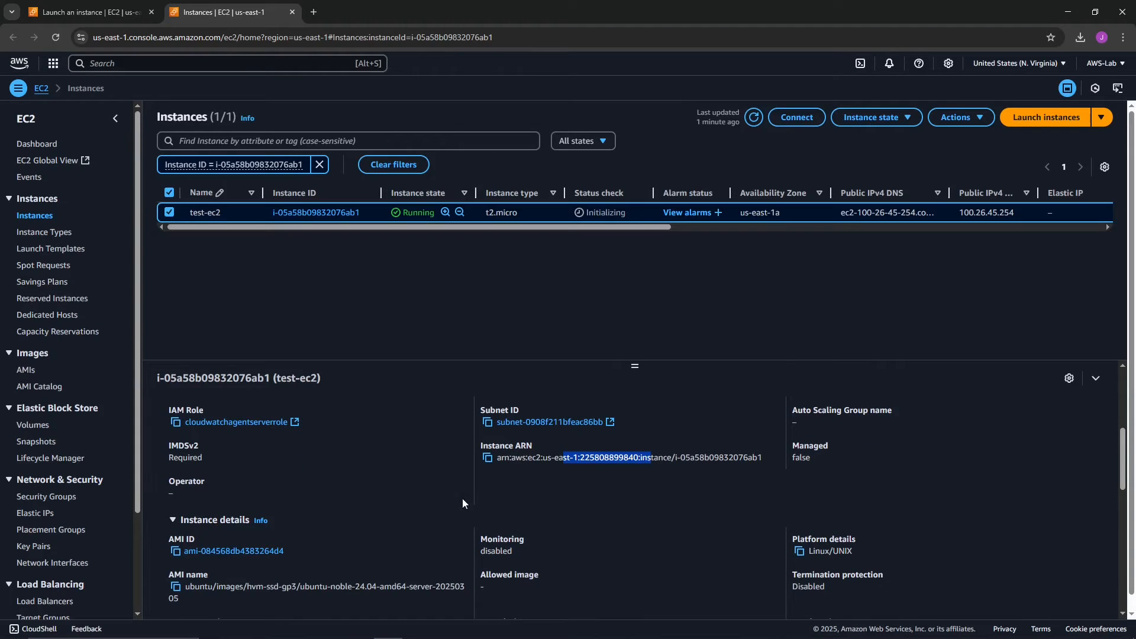
Examine the AMI name, launch time, key pair and other entries in the instance details section
scroll(378, 496, "down", 1)
left_click_drag(290, 493, 203, 493)
left_click(349, 495)
scroll(350, 496, "down", 1)
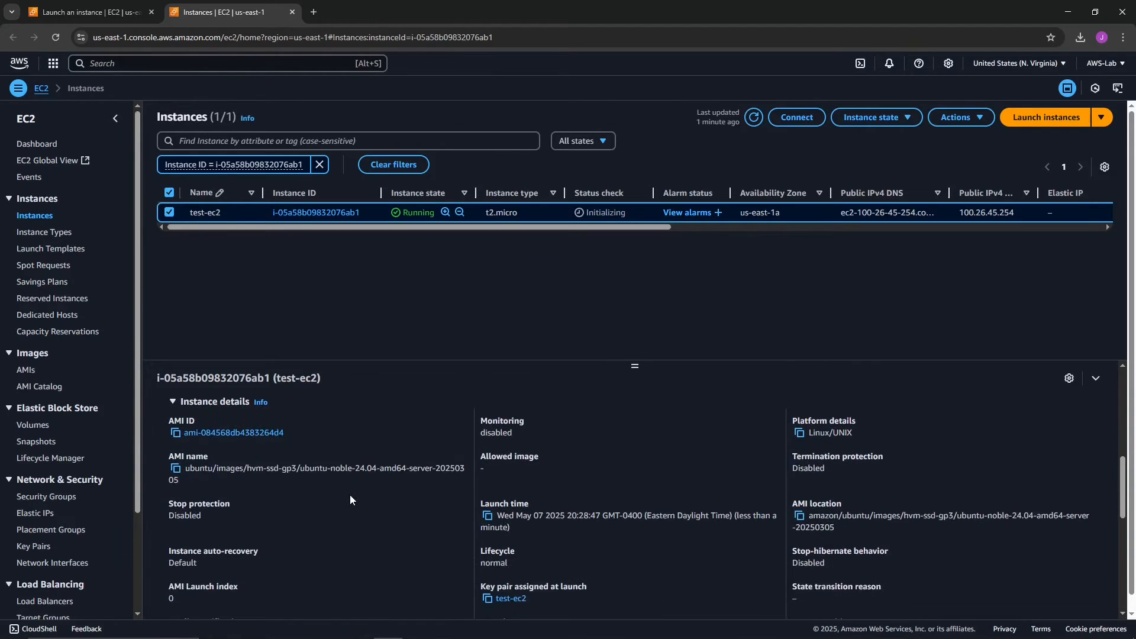
scroll(350, 495, "down", 3)
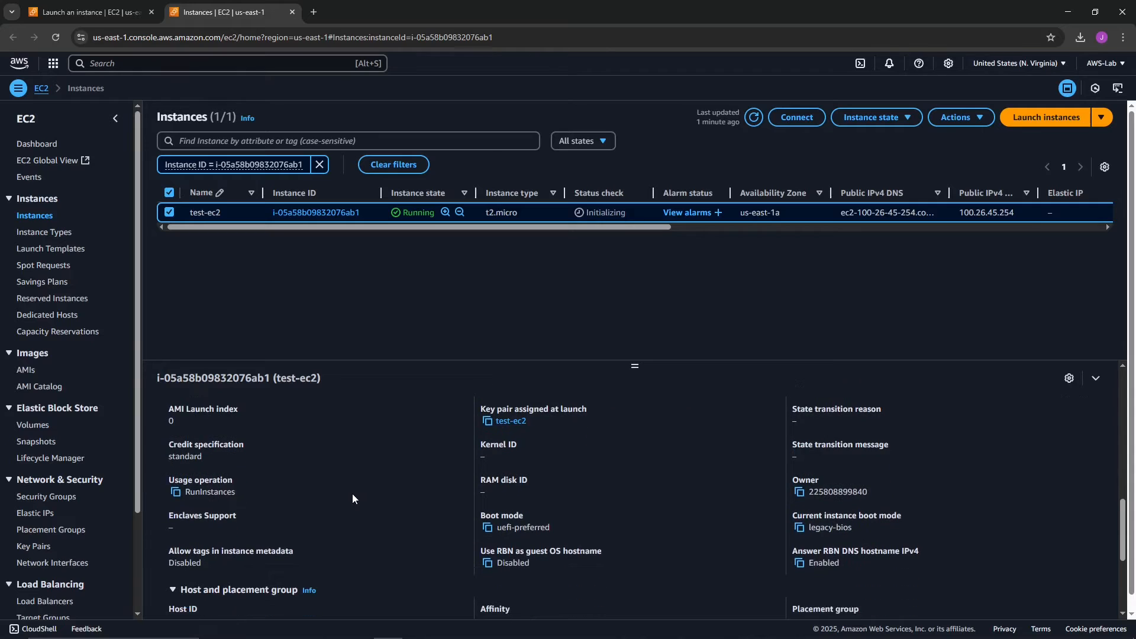
Examine the security group, inbound rules and outbound rules in the security details of test-ec2
scroll(393, 503, "down", 2)
scroll(393, 503, "up", 8)
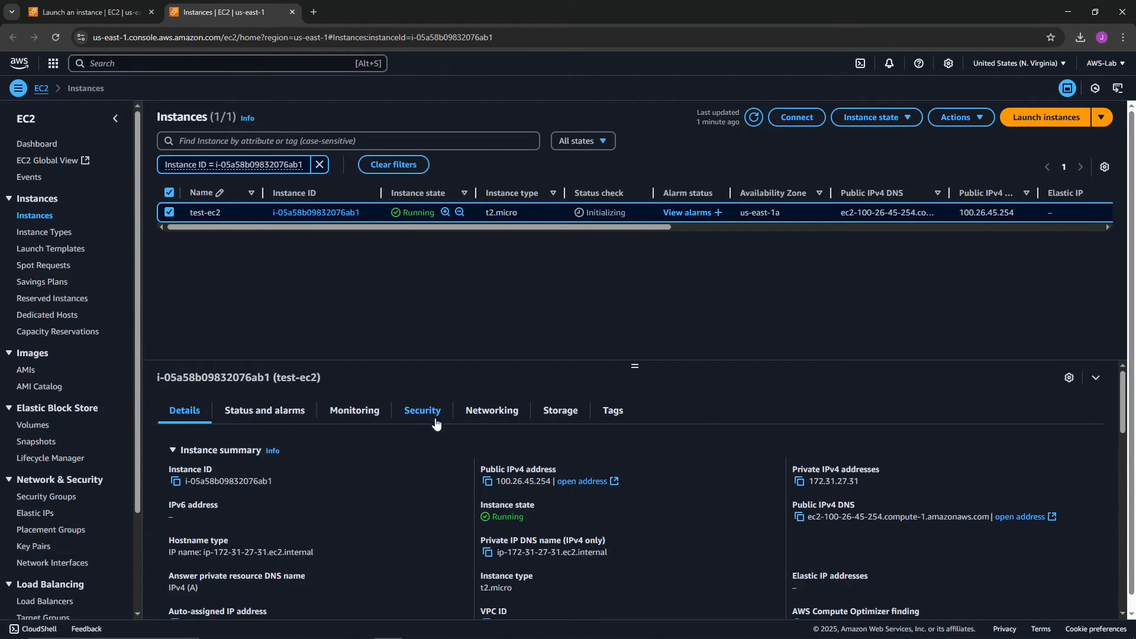
left_click(422, 414)
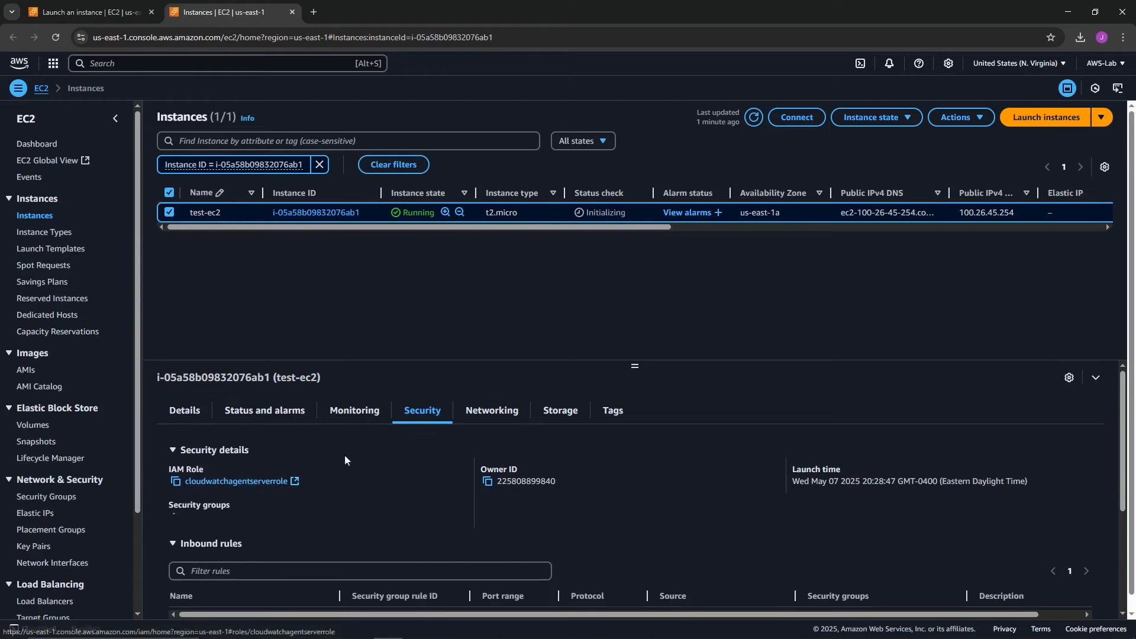
scroll(349, 517, "down", 2)
scroll(351, 520, "down", 1)
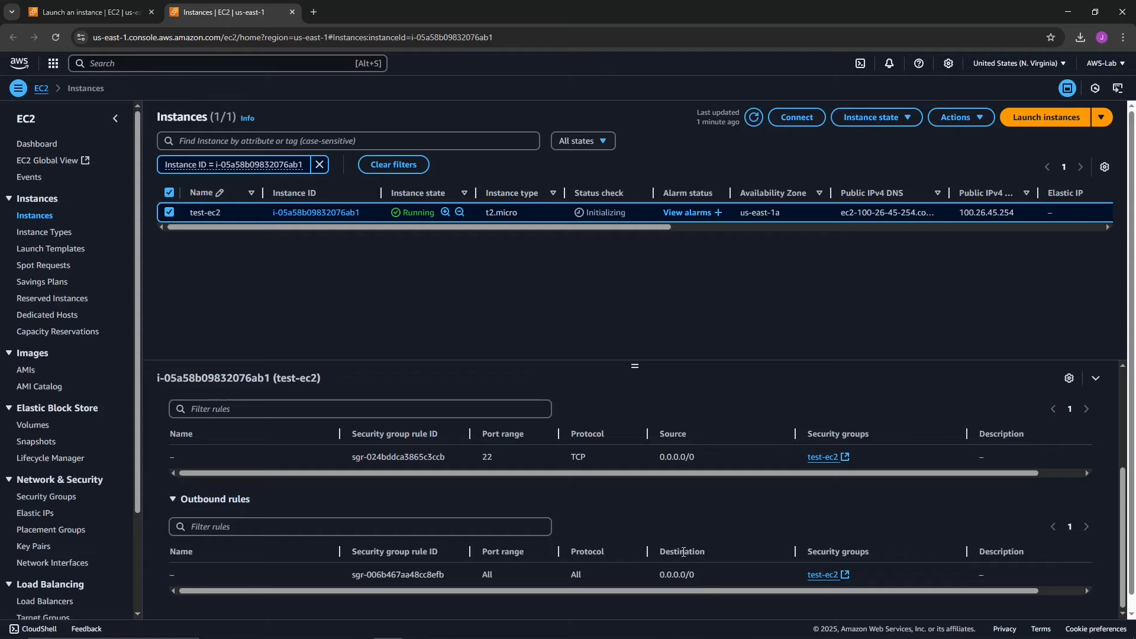
scroll(216, 435, "up", 1)
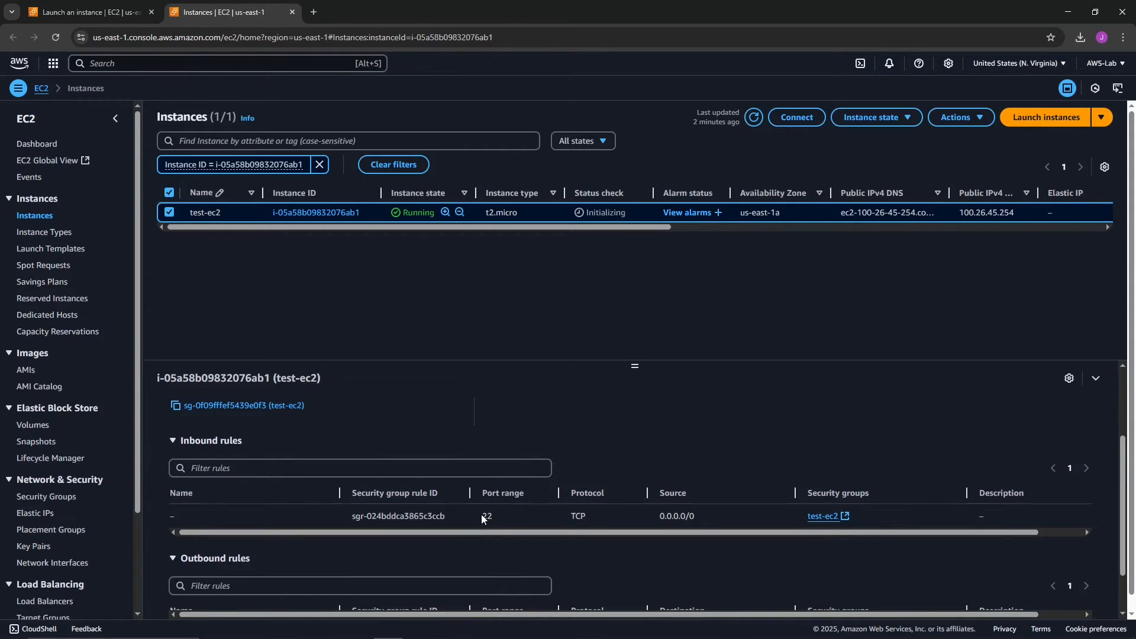
scroll(474, 509, "up", 1)
scroll(530, 541, "down", 1)
scroll(675, 515, "up", 2)
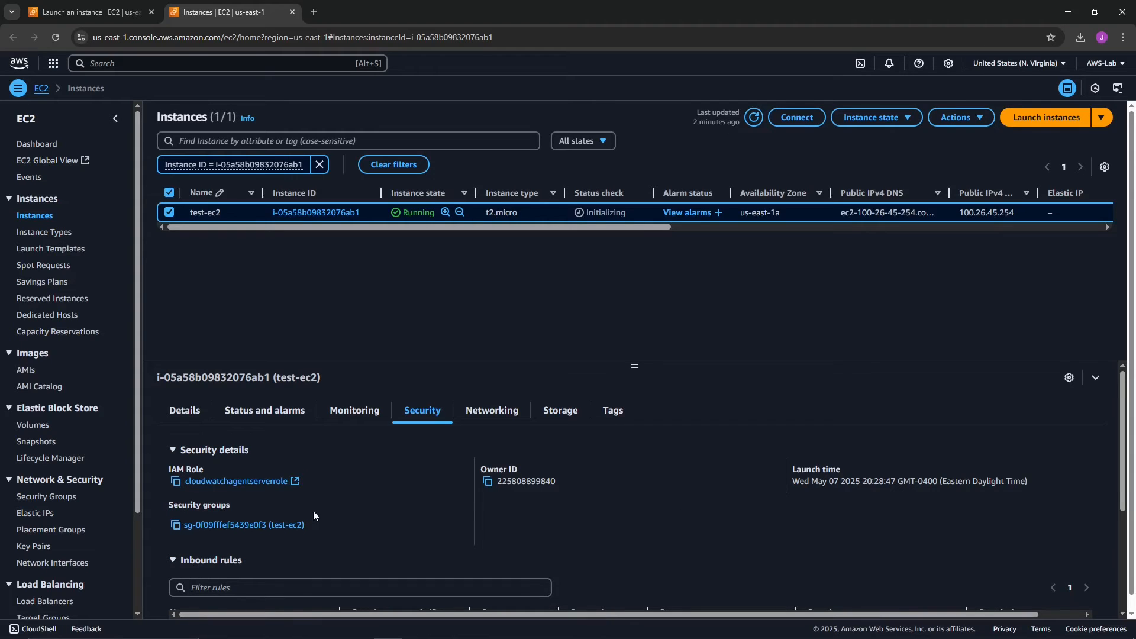
Open the instance's cloudwatchagentserverrole IAM role in a separate browser tab
left_click_drag(329, 478, 180, 476)
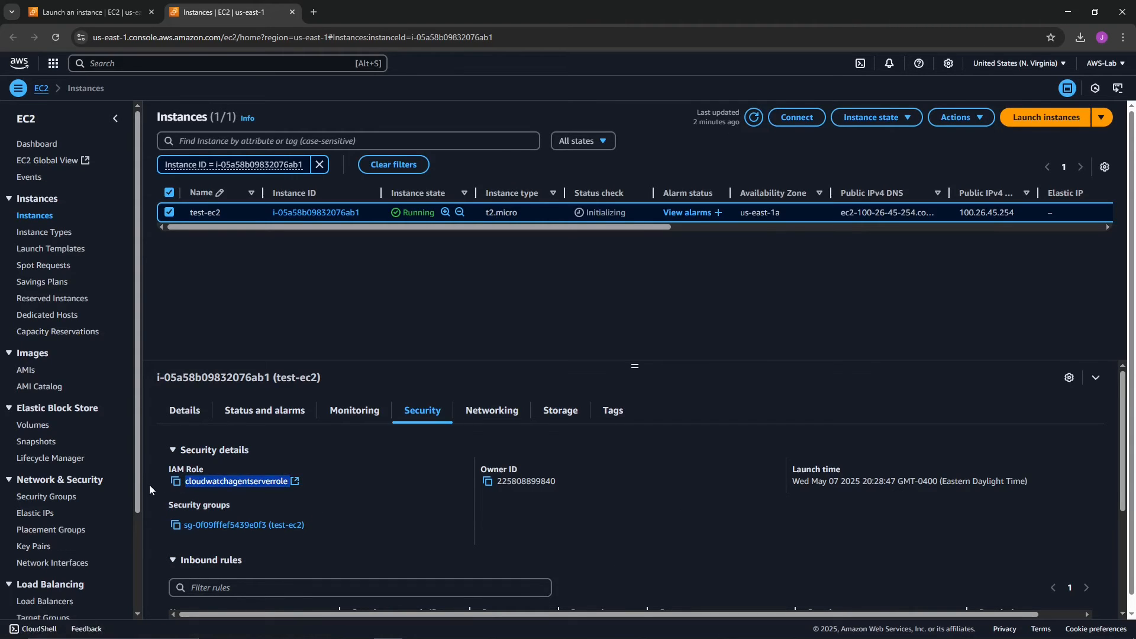
left_click(149, 478)
right_click(197, 482)
left_click(228, 499)
key("ctrl+Tab")
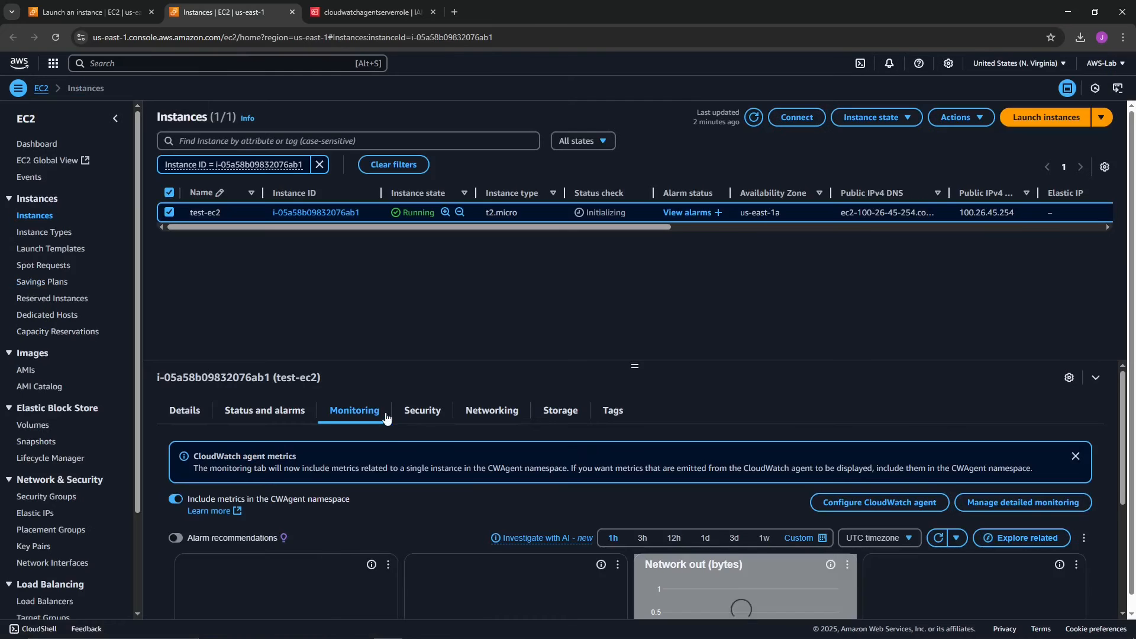
Examine the CPU, network and CPU credit graphs in the instance's monitoring section
scroll(413, 422, "down", 2)
scroll(501, 455, "down", 2)
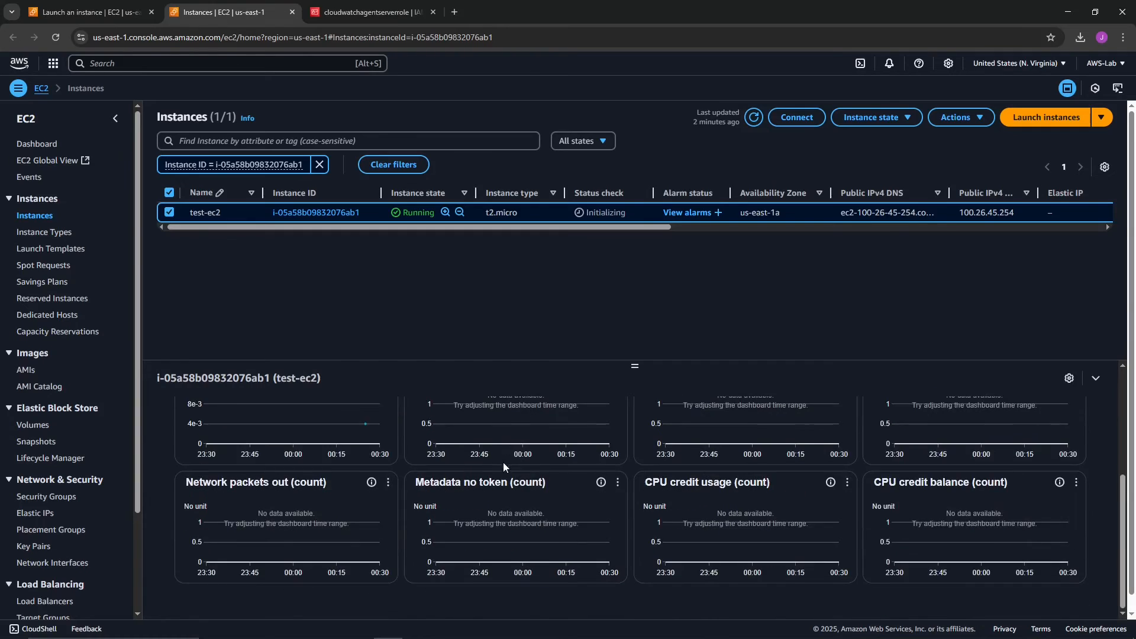
scroll(465, 527, "up", 3)
scroll(420, 467, "down", 1)
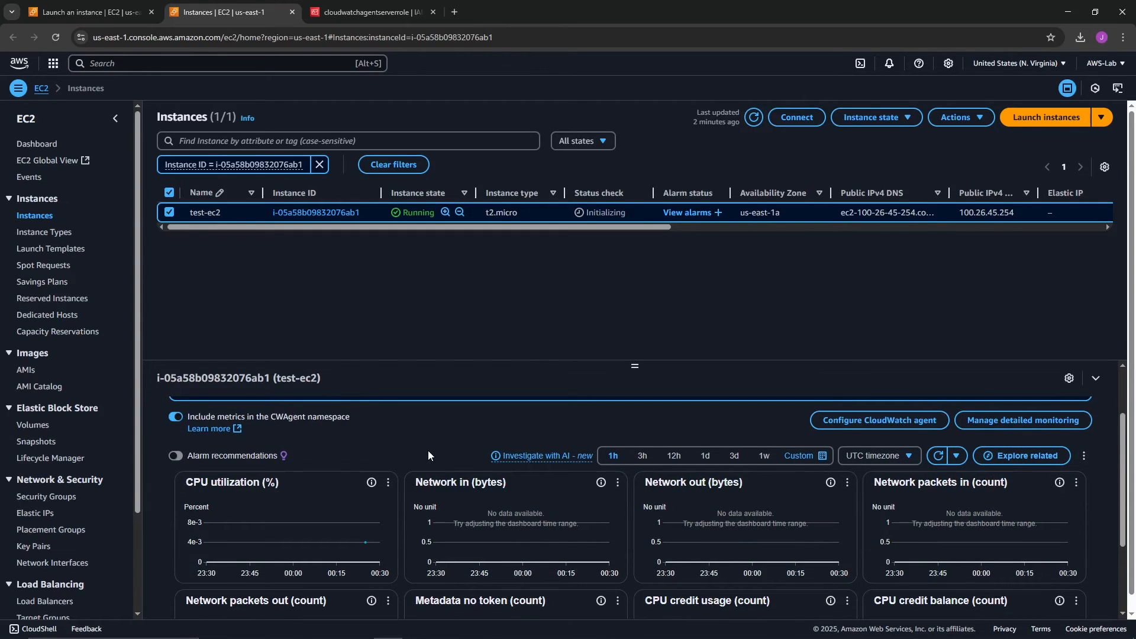
scroll(429, 456, "up", 5)
Examine the instance's IP addresses, VPC, subnet, network interface and Elastic IP entries in its networking details, and its Name tag
left_click(491, 410)
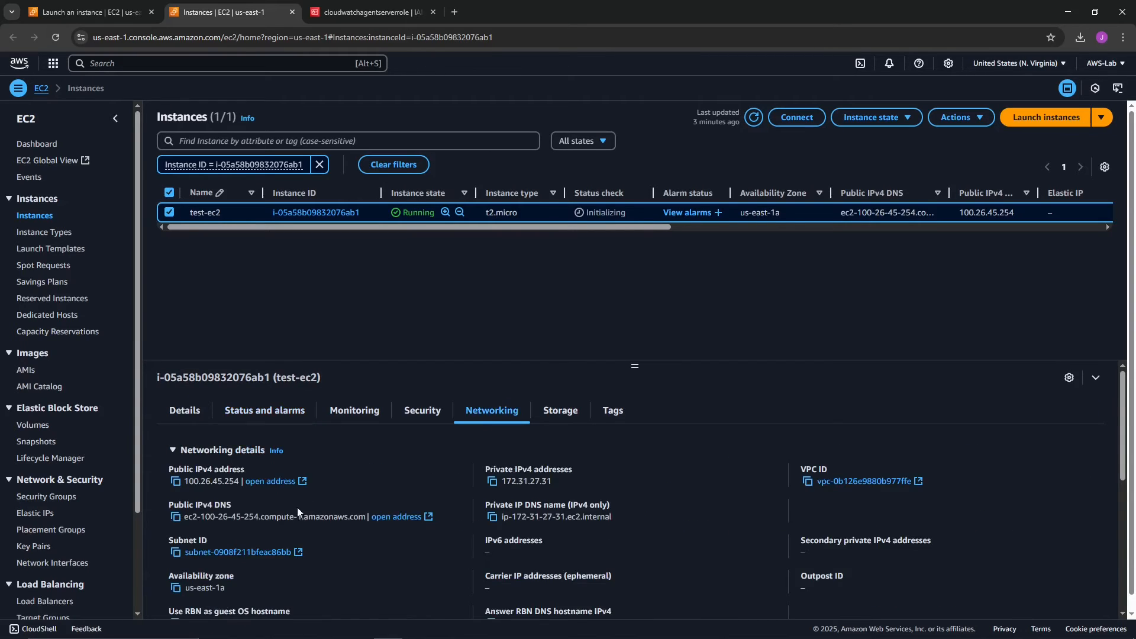
scroll(396, 503, "down", 1)
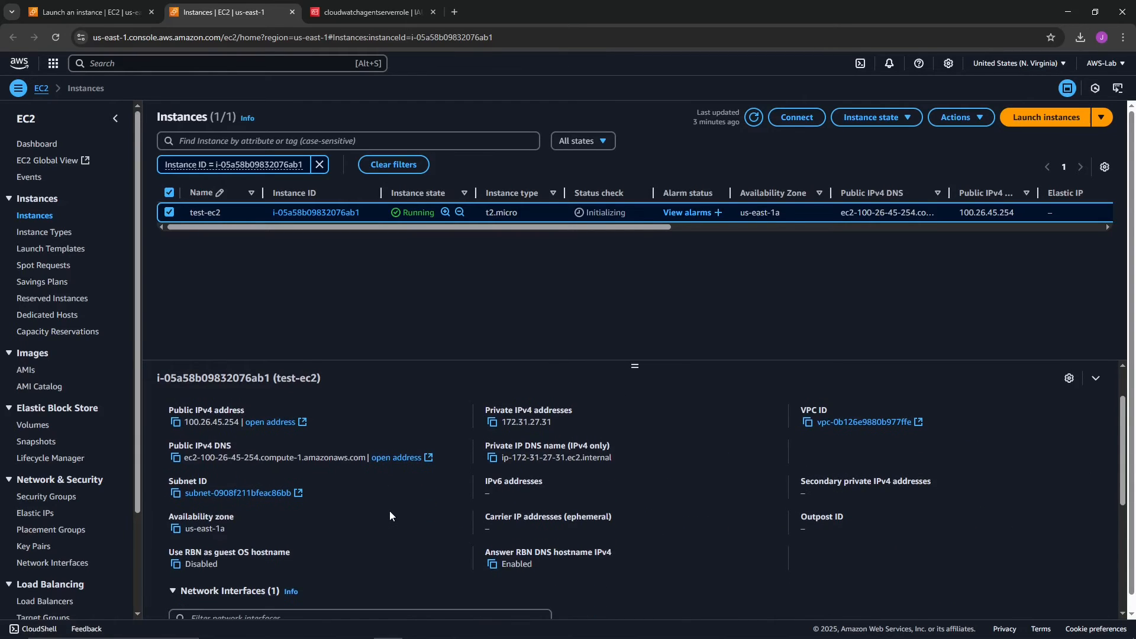
scroll(389, 510, "down", 3)
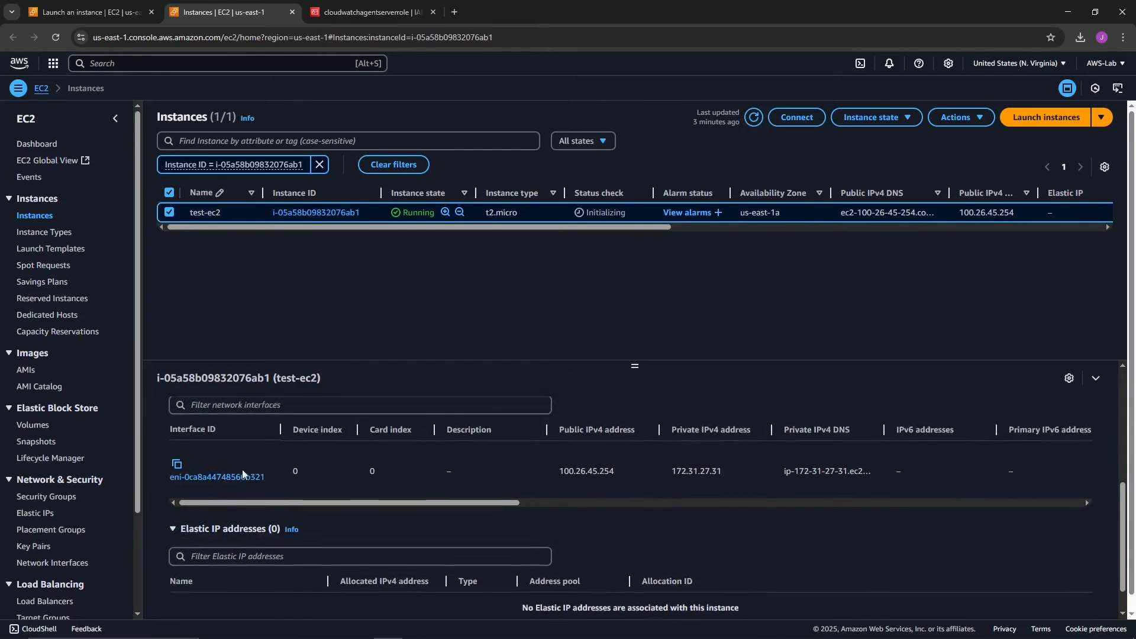
scroll(331, 548, "up", 4)
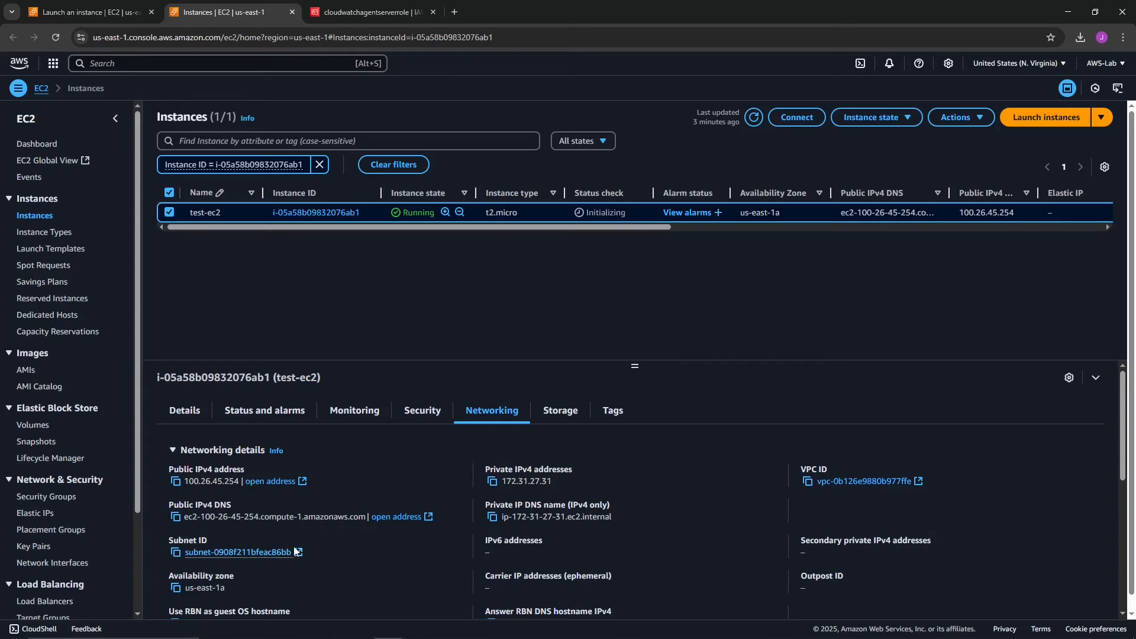
left_click(619, 412)
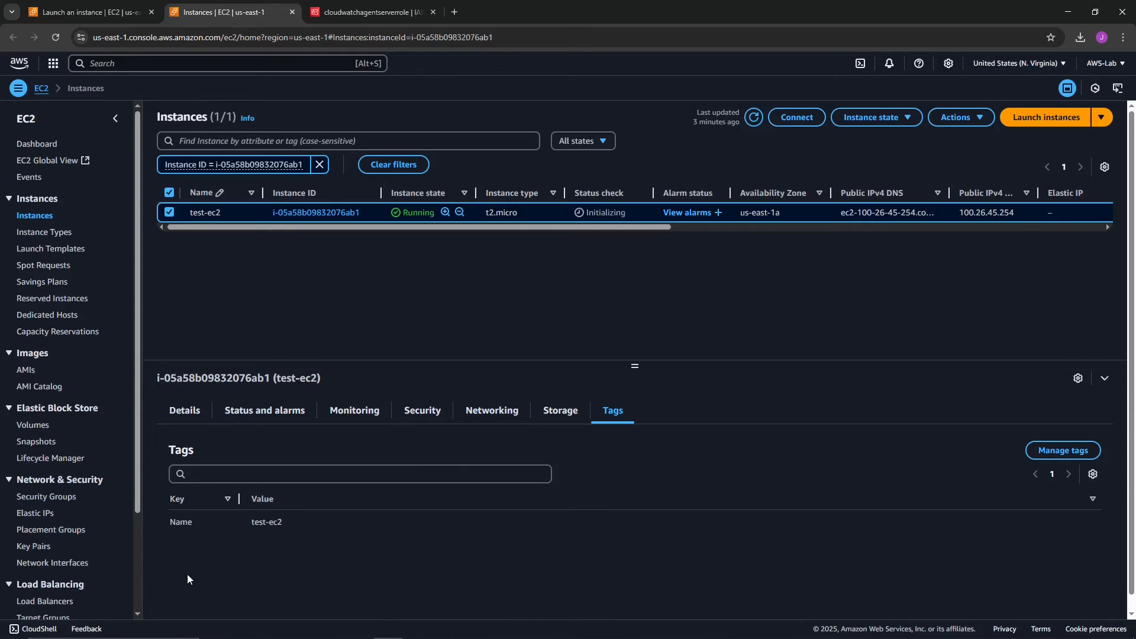
left_click_drag(298, 521, 162, 521)
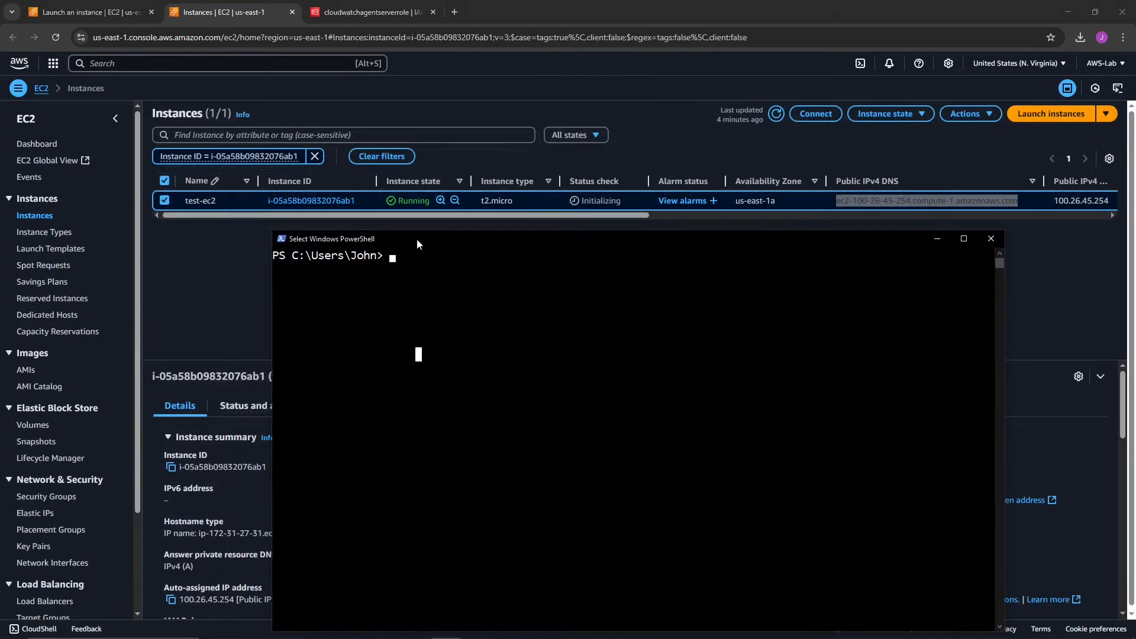
Copy the instance's public IPv4 DNS and run nslookup on ec2-100-26-45-254.compute-1.amazonaws.com in Windows PowerShell
left_click_drag(416, 239, 354, 236)
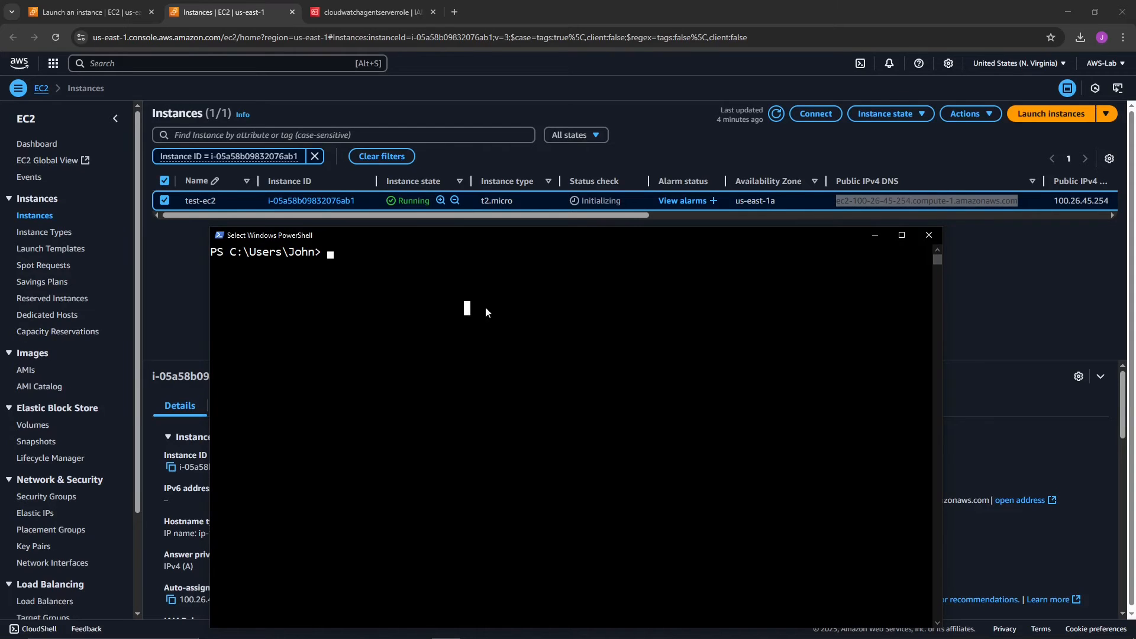
left_click(986, 247)
left_click_drag(1021, 203, 830, 205)
key("alt+Tab")
type("nslookup")
type("ec2-100-26-45-254.compute-1.amazonaws.com")
key("Return")
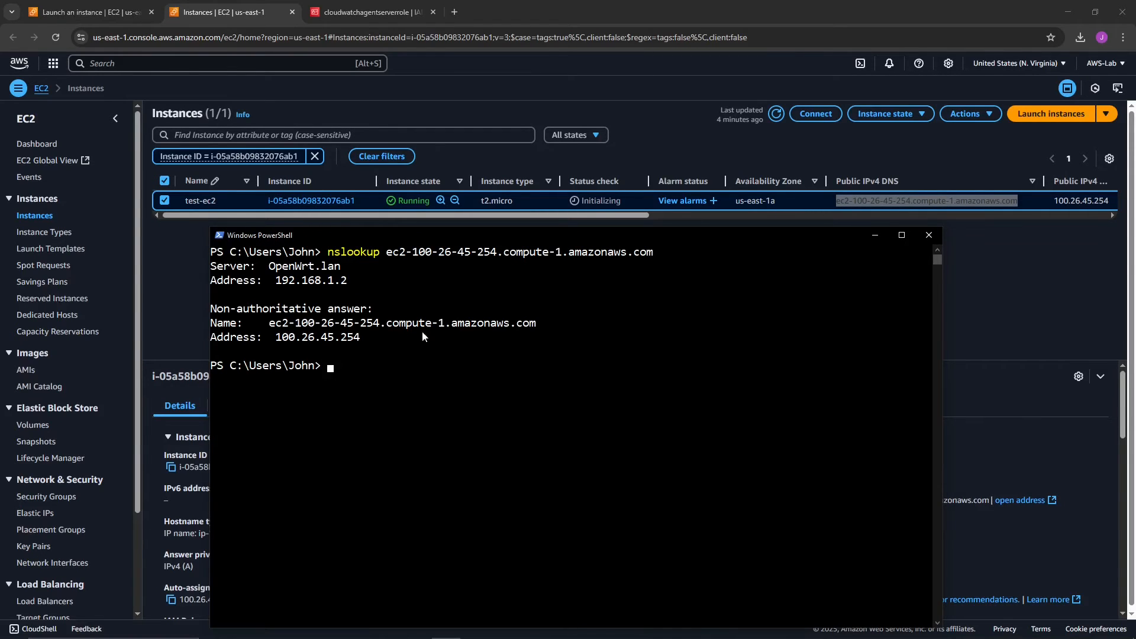
Compare the address resolved by nslookup with the public IPv4 address in the instance summary
left_click_drag(274, 340, 322, 344)
left_click(1014, 271)
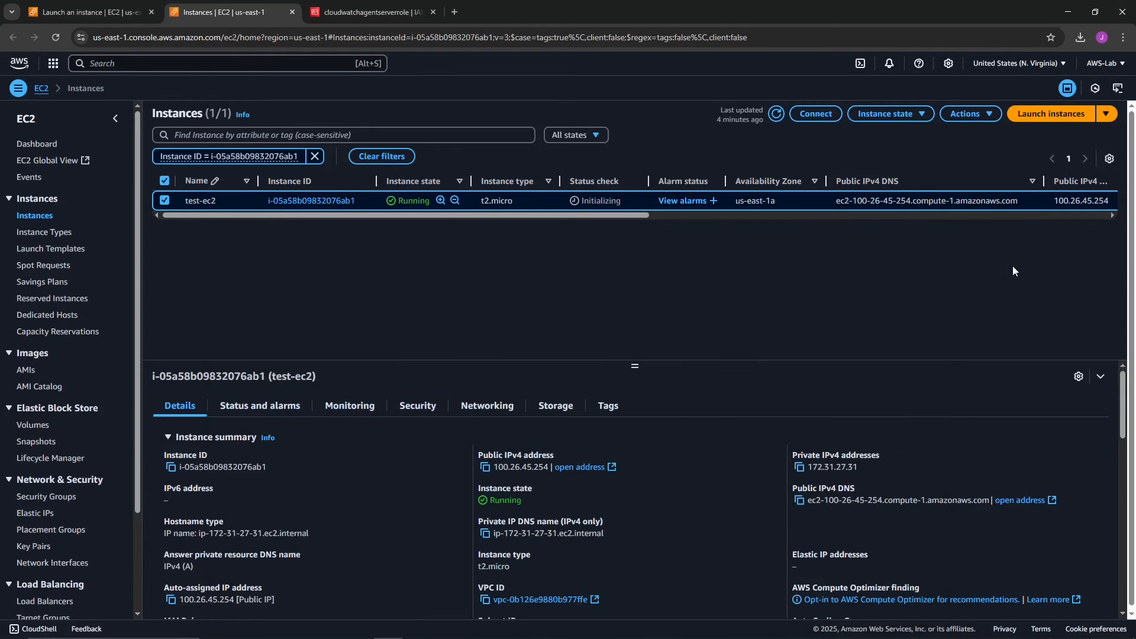
left_click_drag(550, 467, 496, 468)
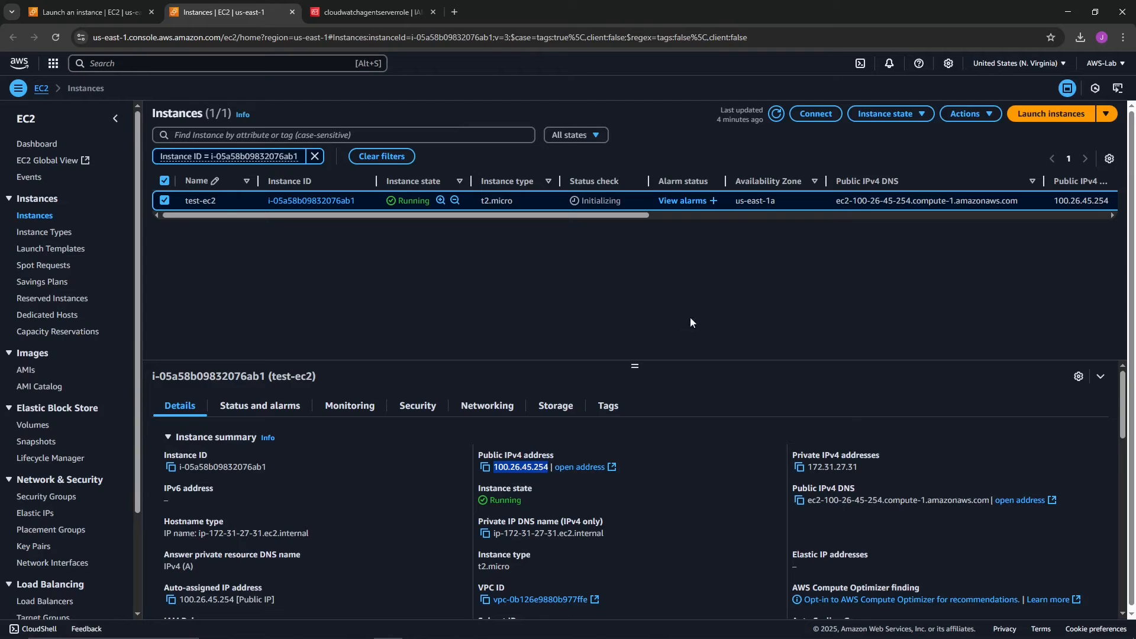
Connect to test-ec2 through EC2 Instance Connect using its public IP and the username ubuntu
left_click(821, 117)
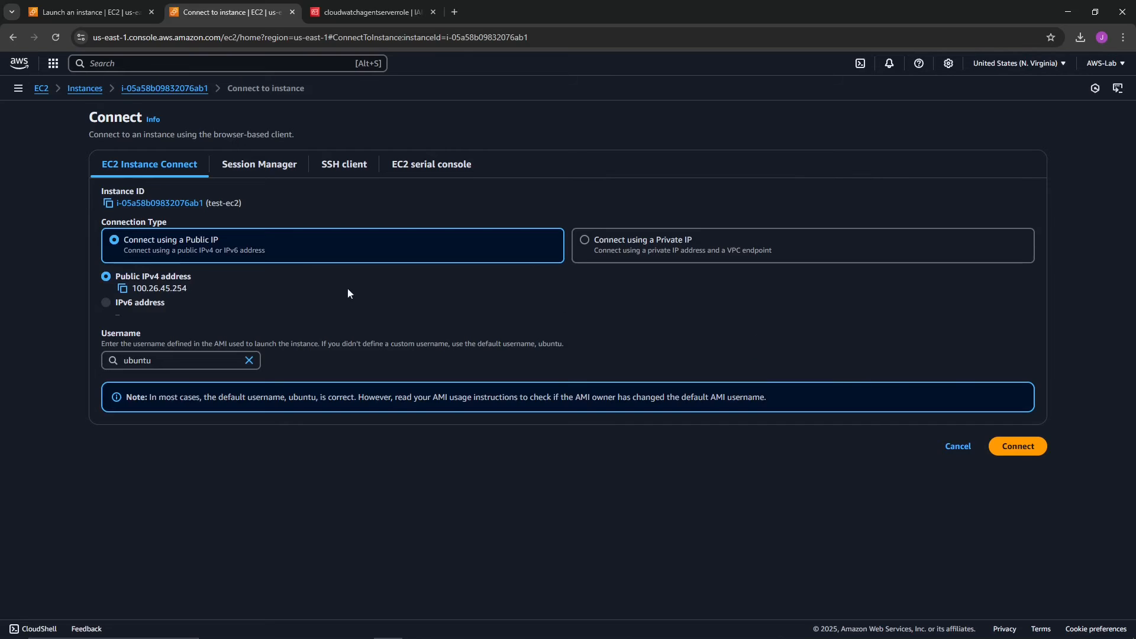
left_click(167, 360)
left_click(171, 450)
left_click(1016, 448)
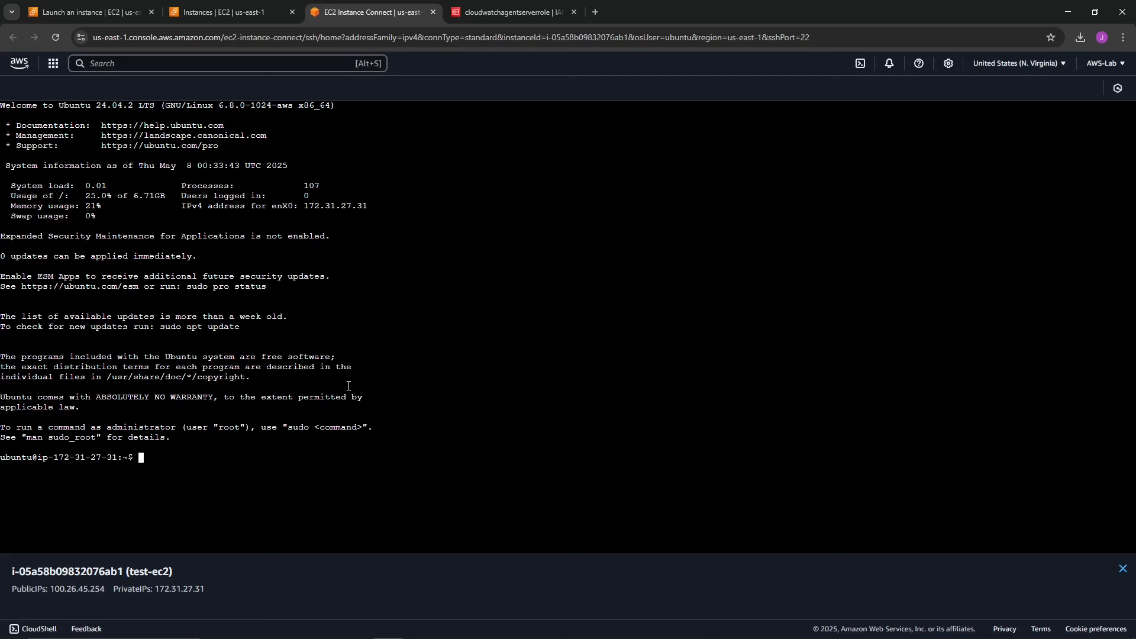
Run ls and whoami in the instance's browser-based terminal
type("ls")
key("Return")
type("whoami")
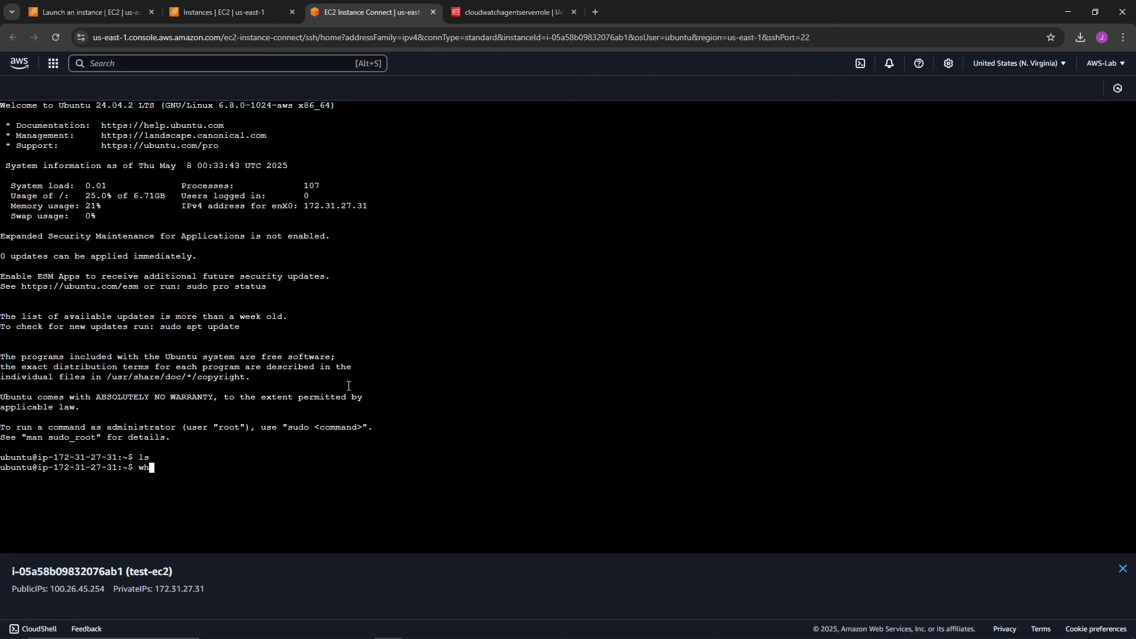
key("Return")
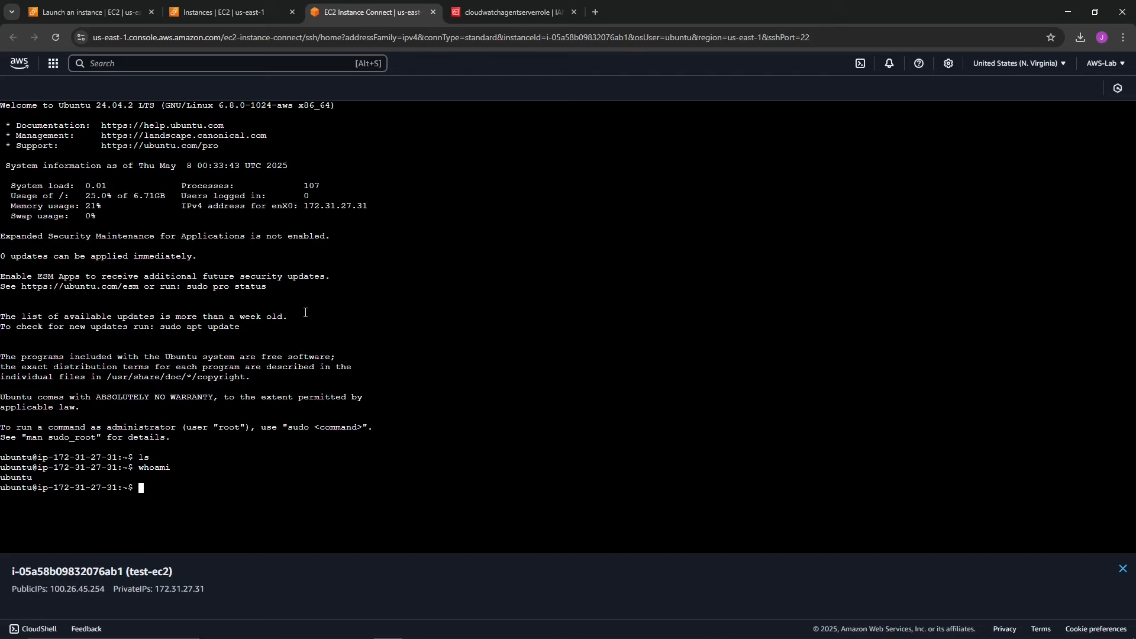
Return to the instances list, switch to Windows PowerShell and clear its output
left_click(245, 15)
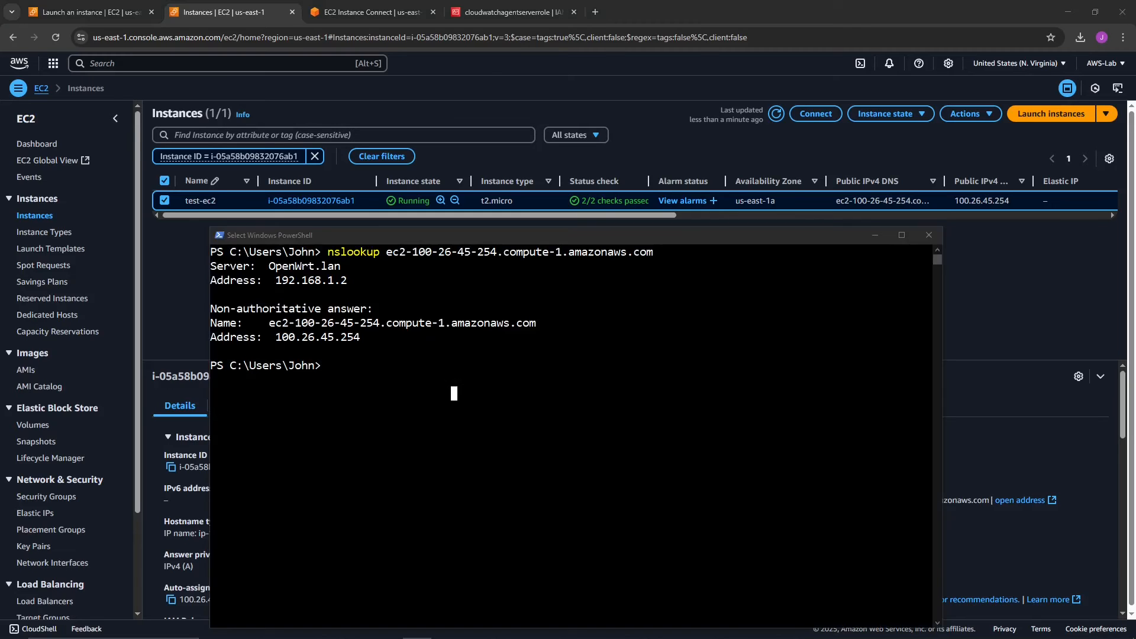
left_click(379, 438)
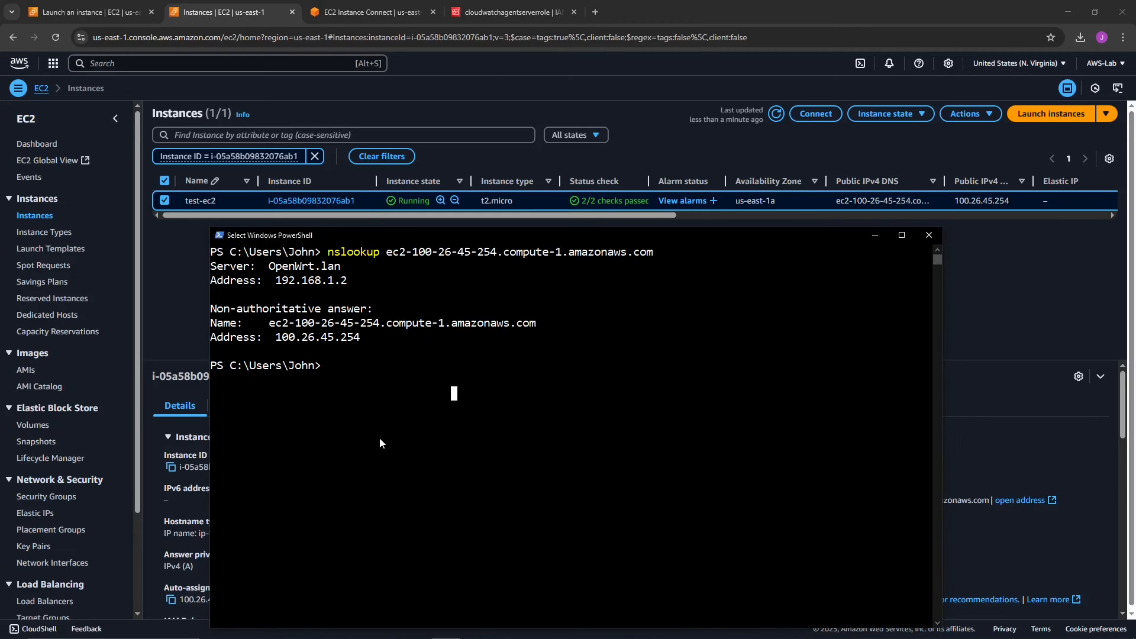
type("clear")
key("Return")
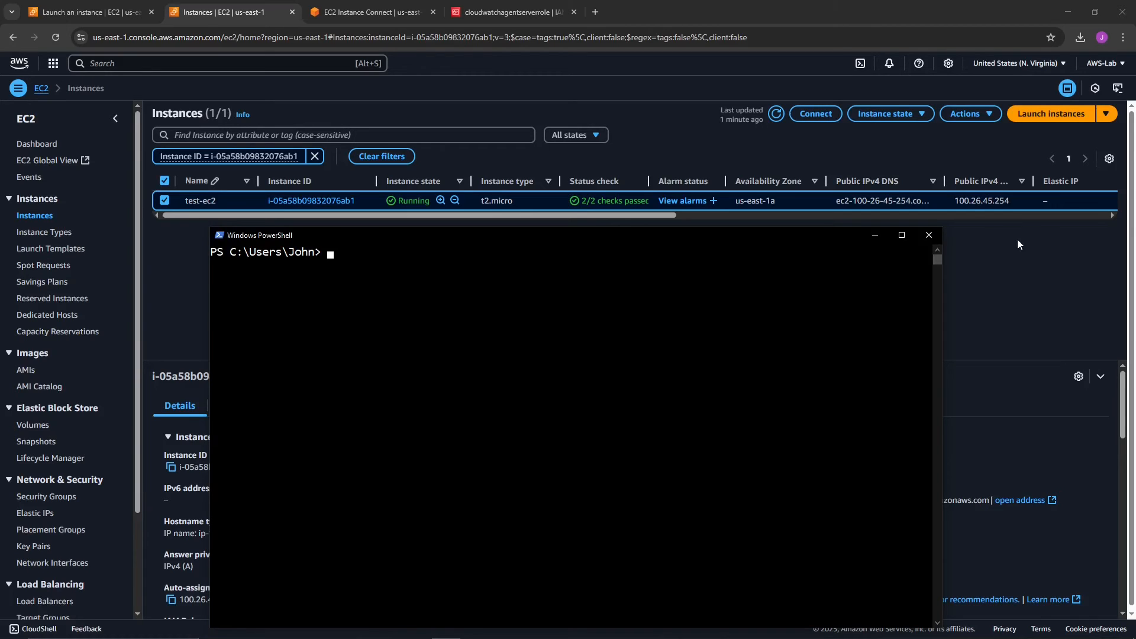
Try to connect to the instance's public IPv4 address 100.26.45.254 over ssh with the test-ec2.pem key from Downloads, accepting the host key
left_click_drag(1014, 201, 954, 202)
key("alt+Tab")
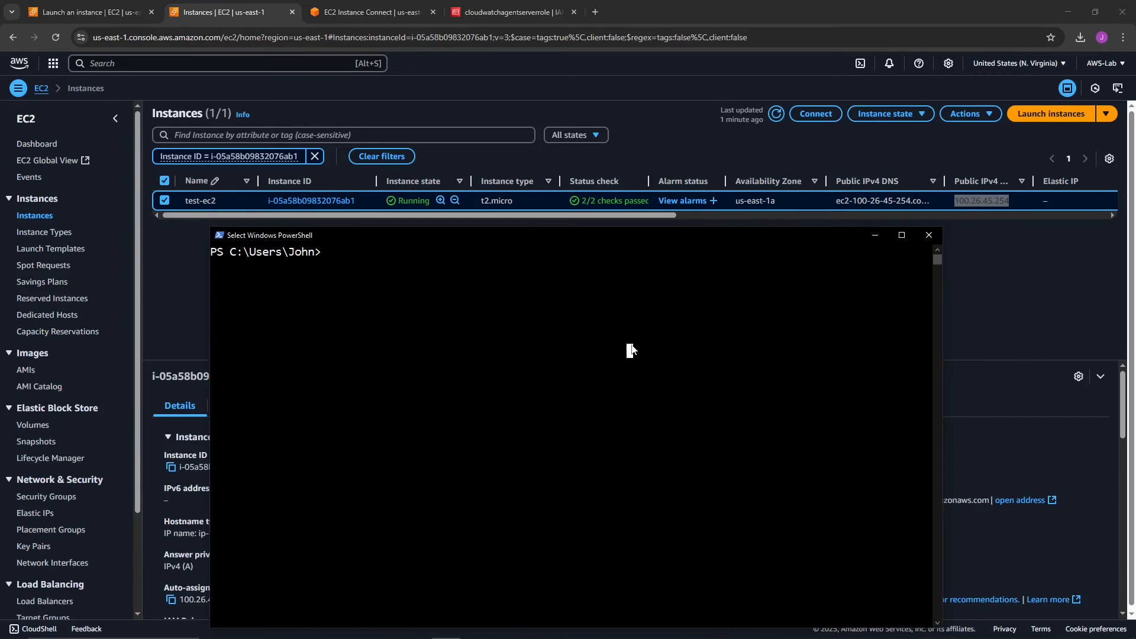
type("ssh")
type("100.26.45.254")
type("-i")
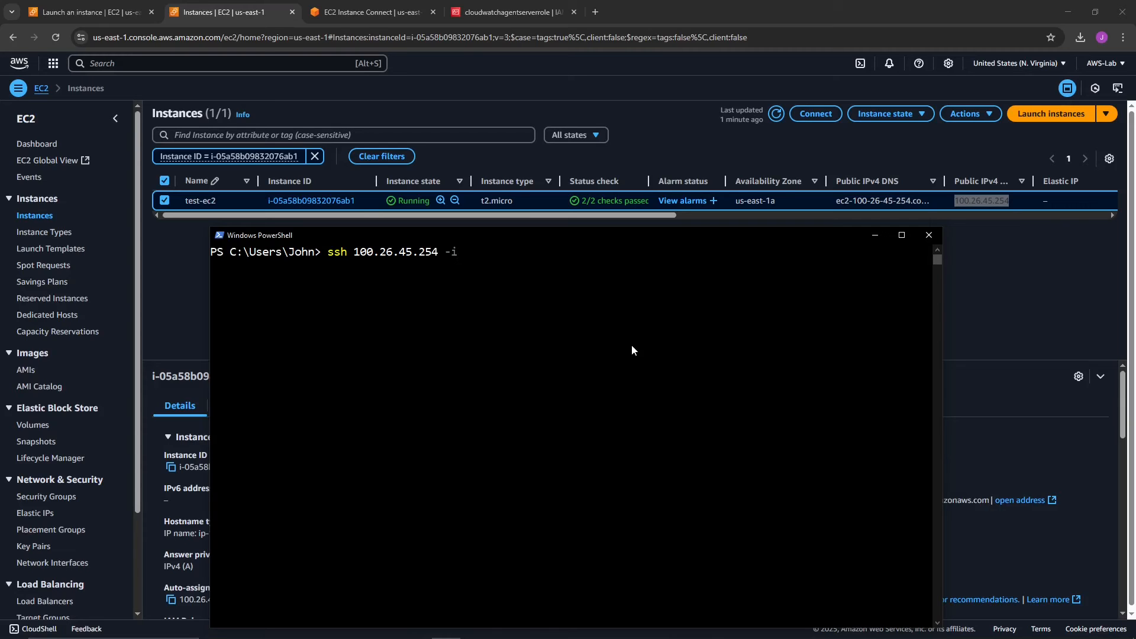
type(" ~/down")
key("Tab")
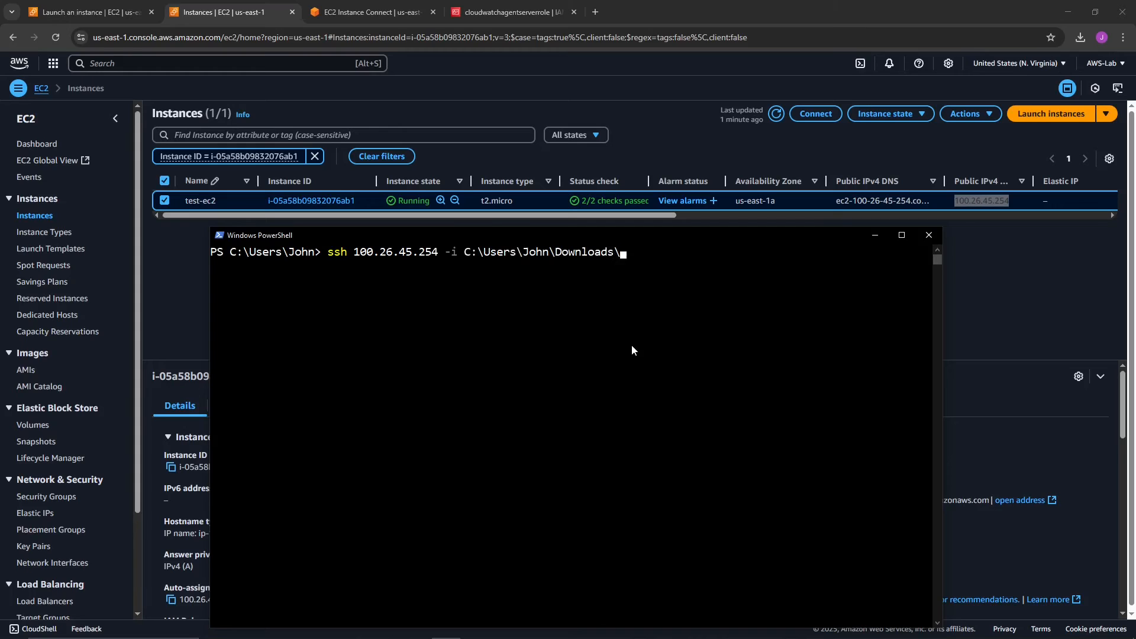
type("test-e")
key("Tab")
key("Return")
type("yes")
key("Return")
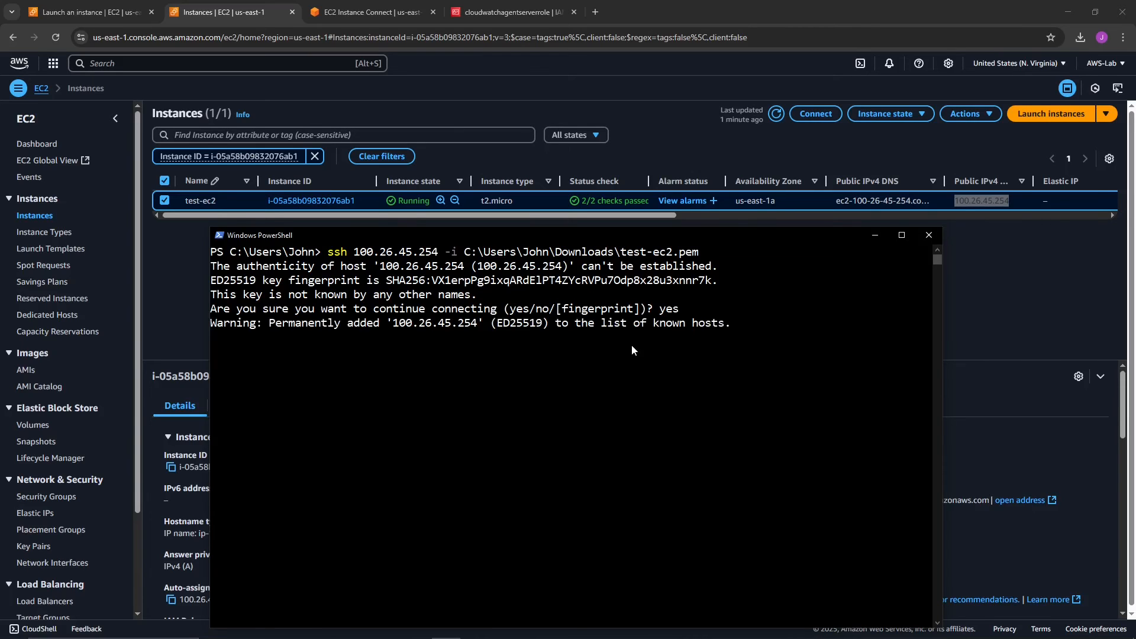
Clear the PowerShell output and enter an ssh command for 100.26.45.254 with the test-ec2.pem key and -o IdentitiesOnly=yes
key("ctrl+l")
type("clear")
key("Return")
type("ssh 100.26.45.254 -i C:\\Users\\John\\Downloads\\test-ec2.pem -o IdentitiesOnly=yes")
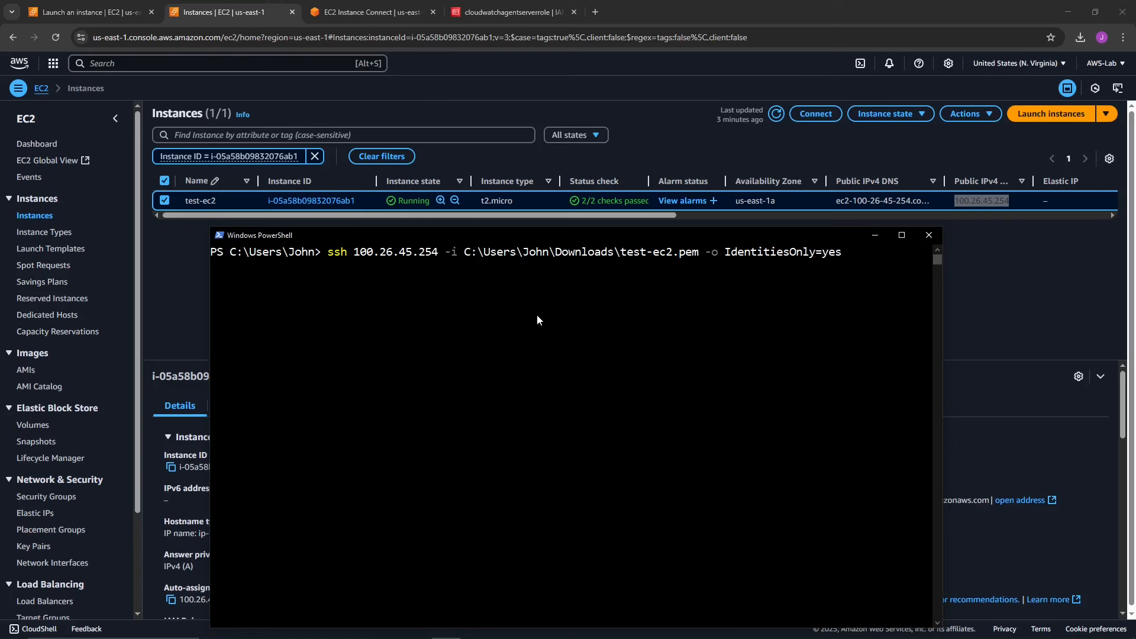
left_click_drag(422, 238, 418, 175)
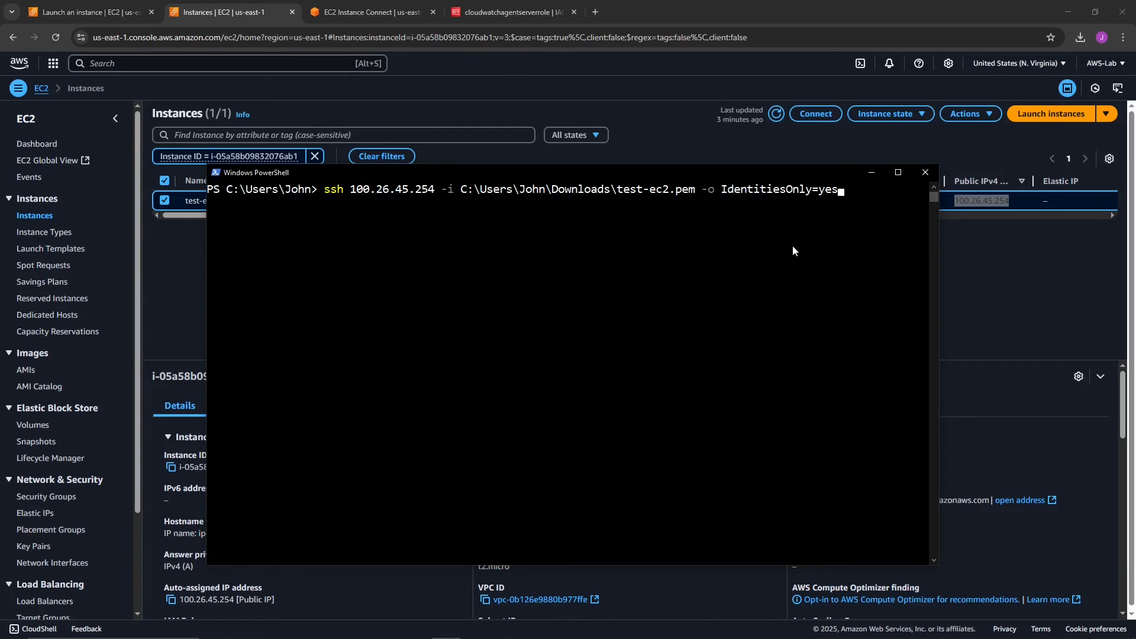
Examine the -o IdentitiesOnly=yes option and the -i key file argument in the ssh command
left_click_drag(703, 189, 789, 192)
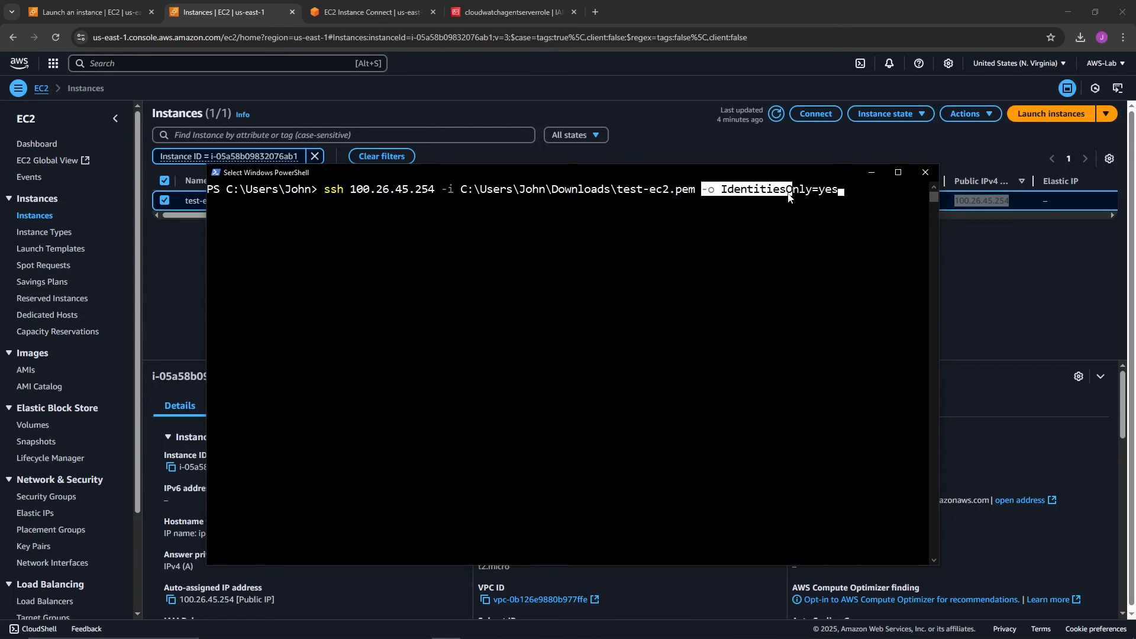
left_click(711, 204)
left_click_drag(708, 191, 840, 198)
left_click(771, 203)
left_click_drag(703, 190, 847, 188)
left_click(749, 206)
left_click(833, 243)
left_click(782, 258)
left_click_drag(443, 191, 693, 190)
Run the prepared ssh command with the IdentitiesOnly option
left_click(769, 305)
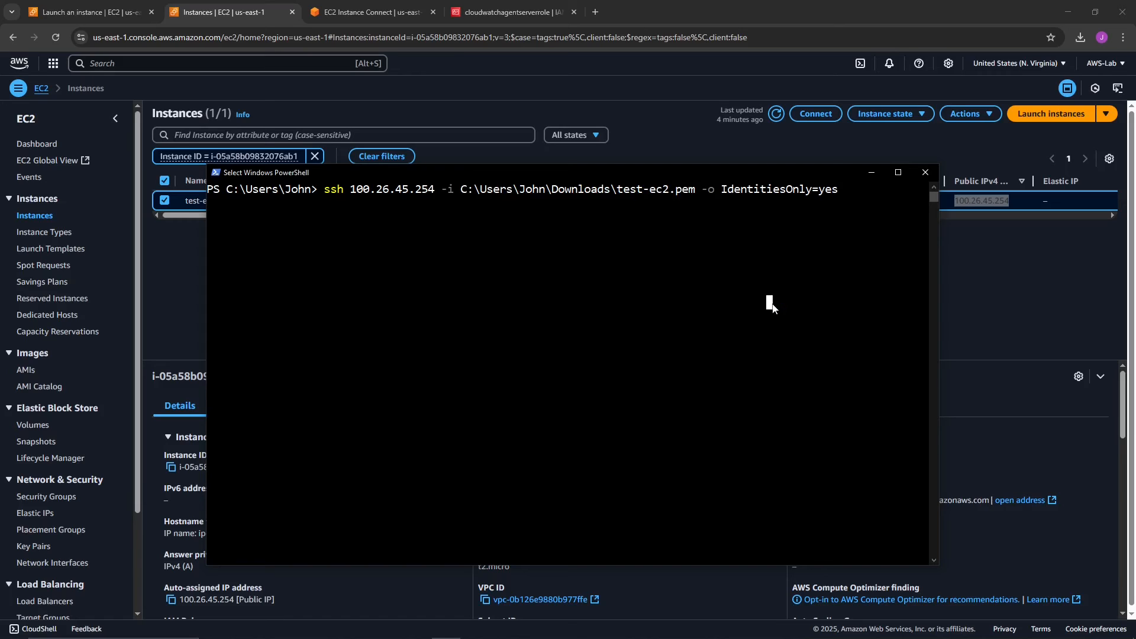
key("Escape")
key("Return")
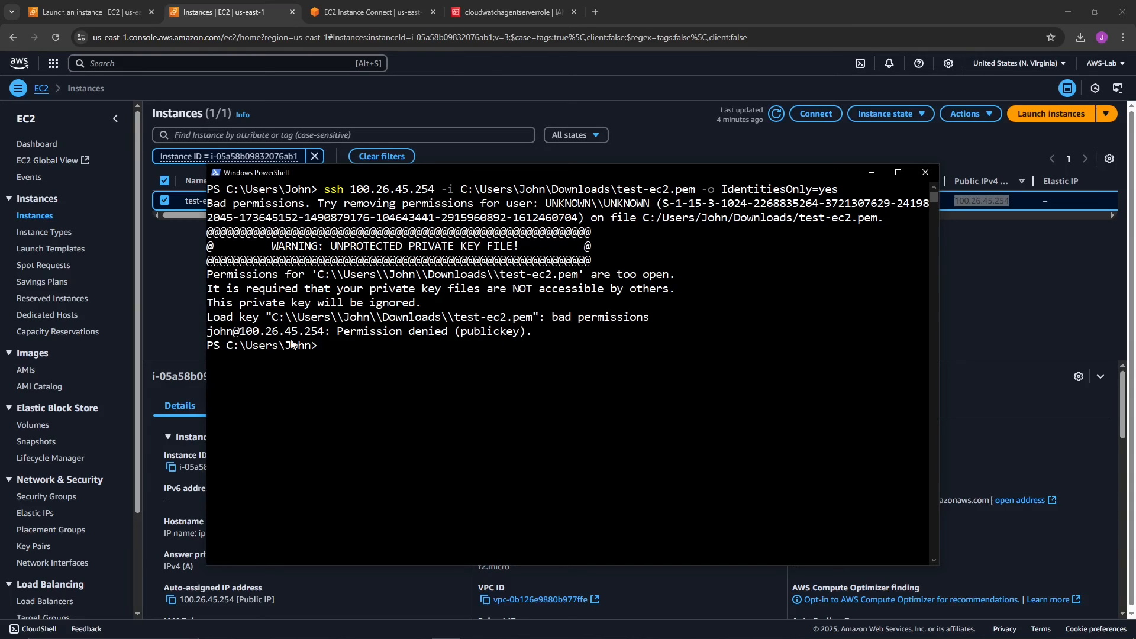
Open the security properties of test-ec2.pem in the C:\temp\ec2-test folder
left_click_drag(423, 320, 659, 321)
left_click(607, 429)
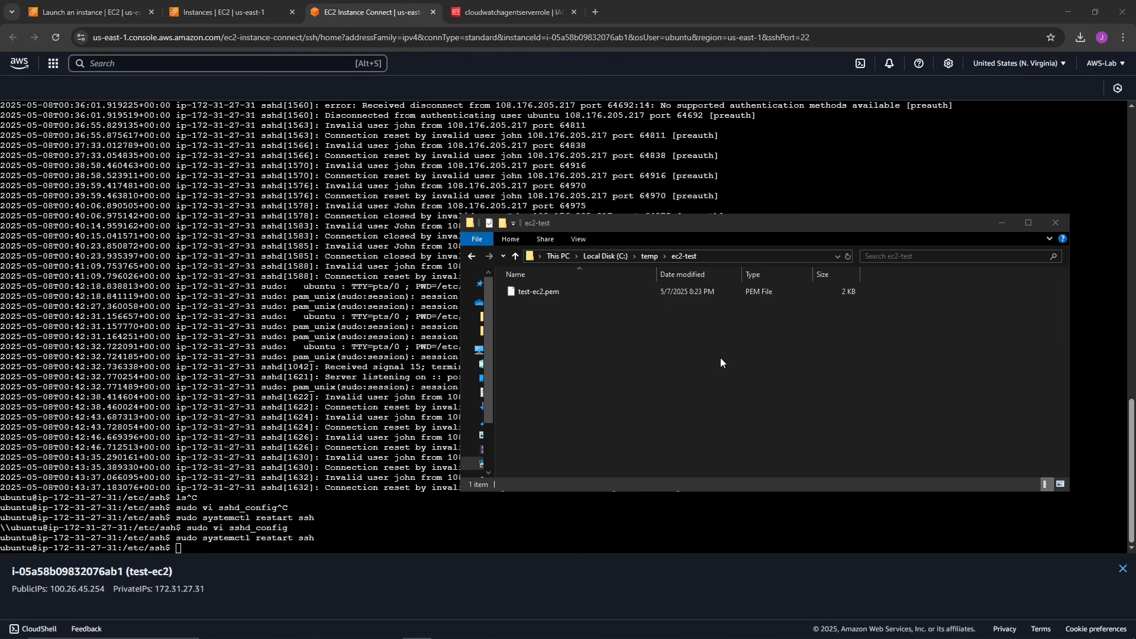
left_click(703, 391)
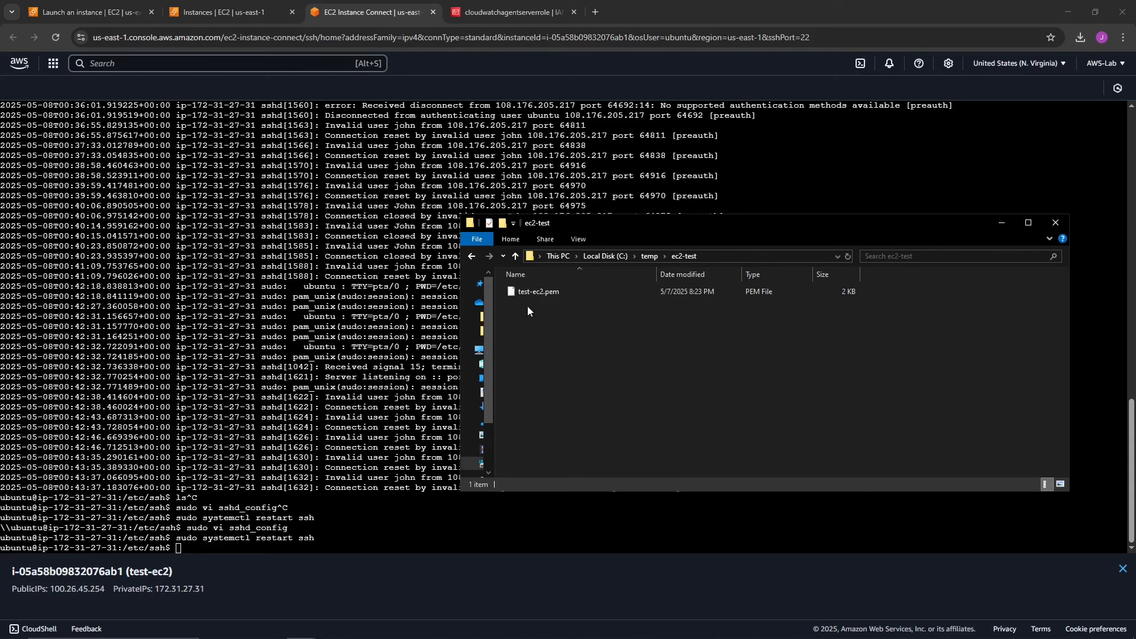
left_click(543, 296)
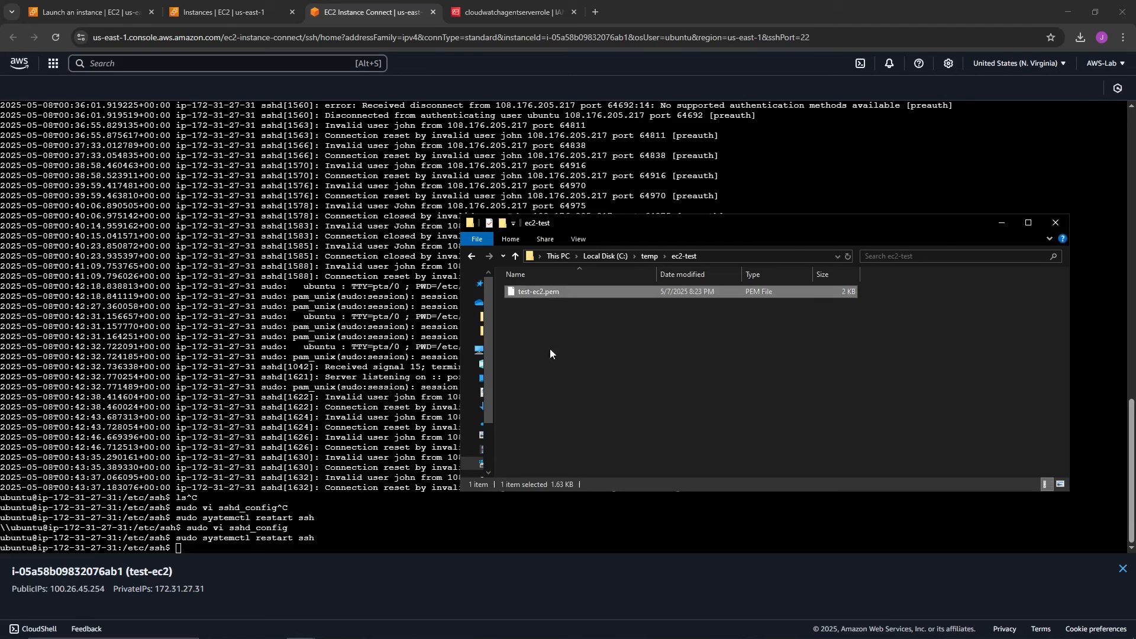
right_click(535, 296)
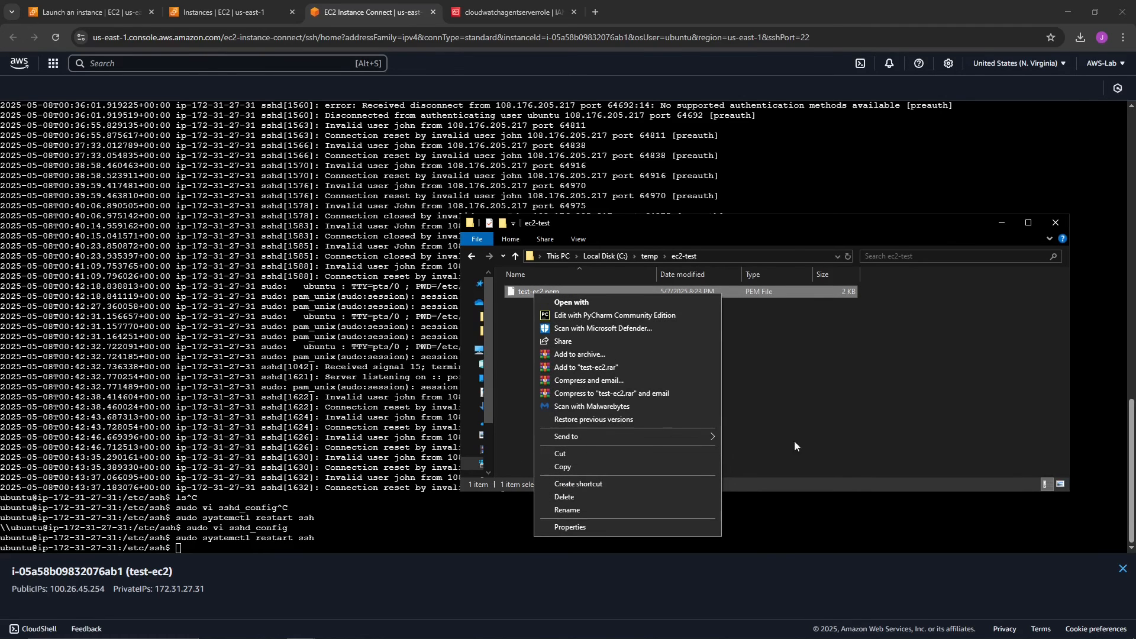
left_click(559, 529)
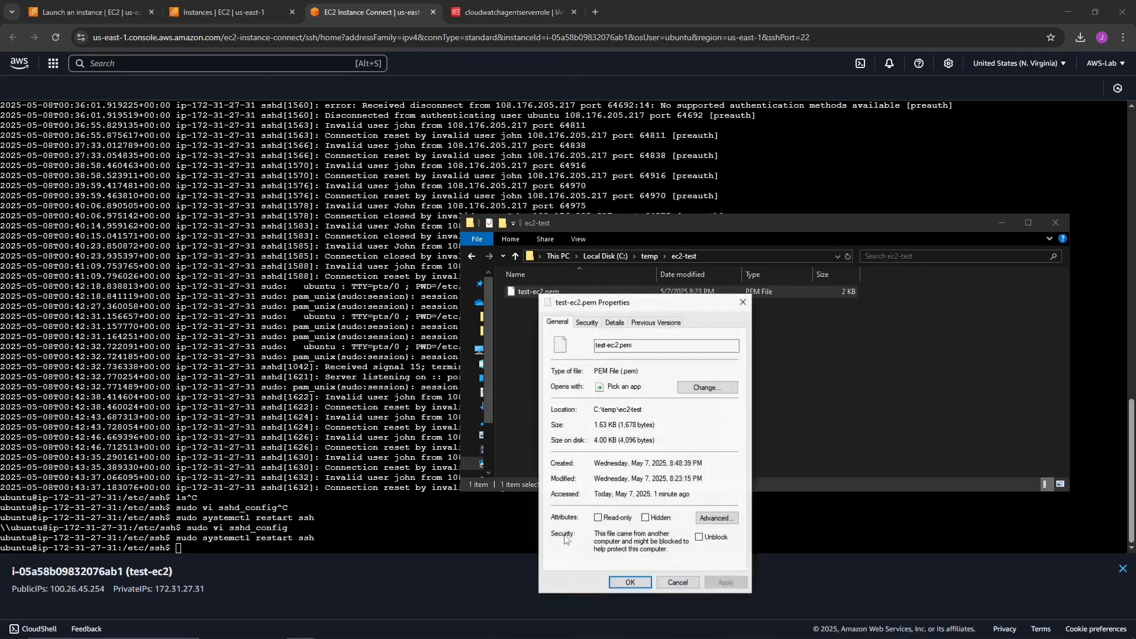
left_click(587, 323)
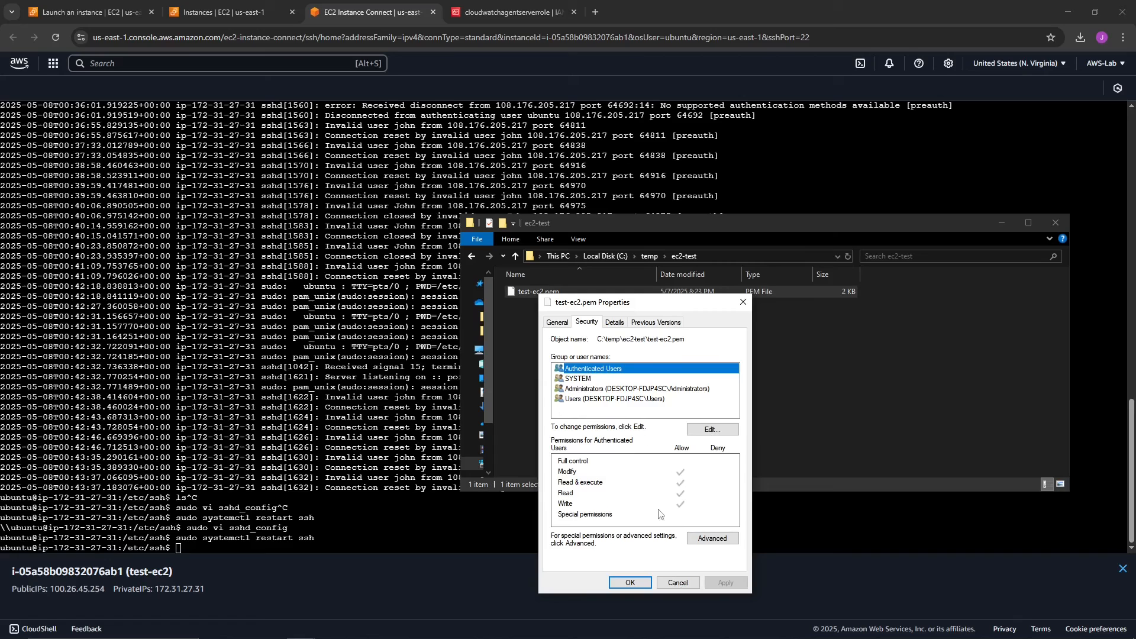
Disable inheritance on test-ec2.pem, removing all inherited permissions, and apply the change
left_click(712, 539)
left_click(394, 435)
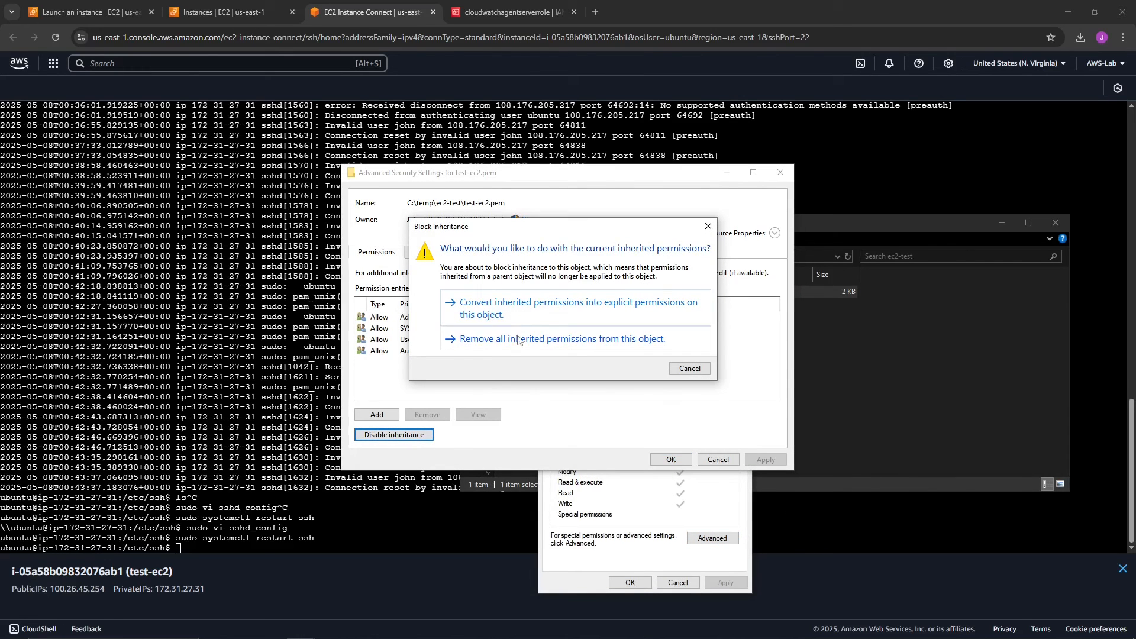
left_click(489, 340)
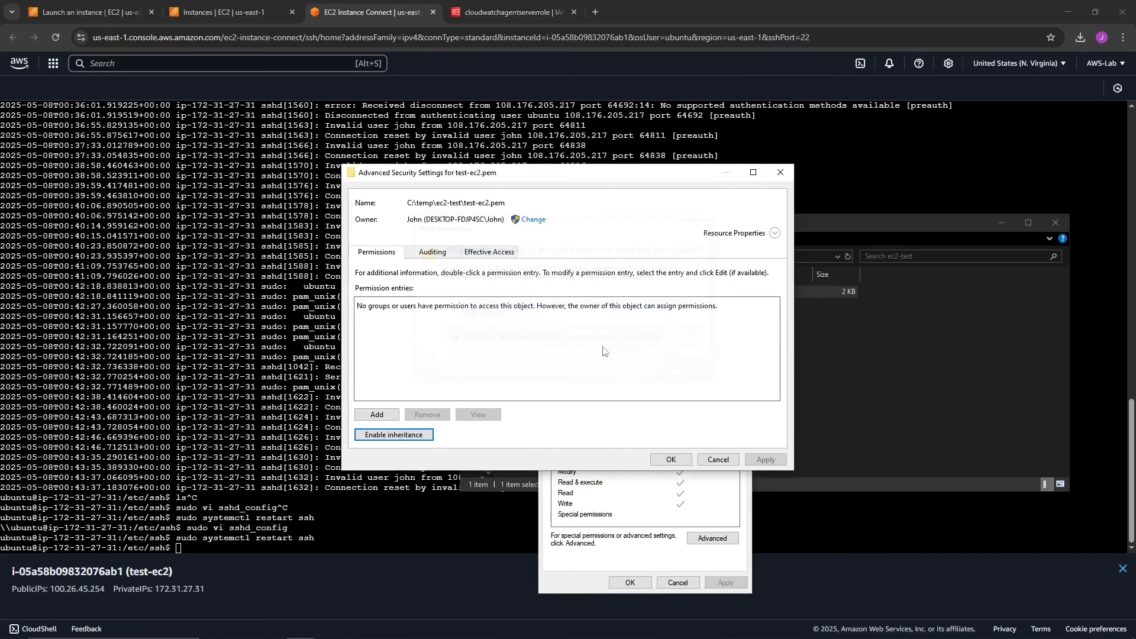
left_click(766, 460)
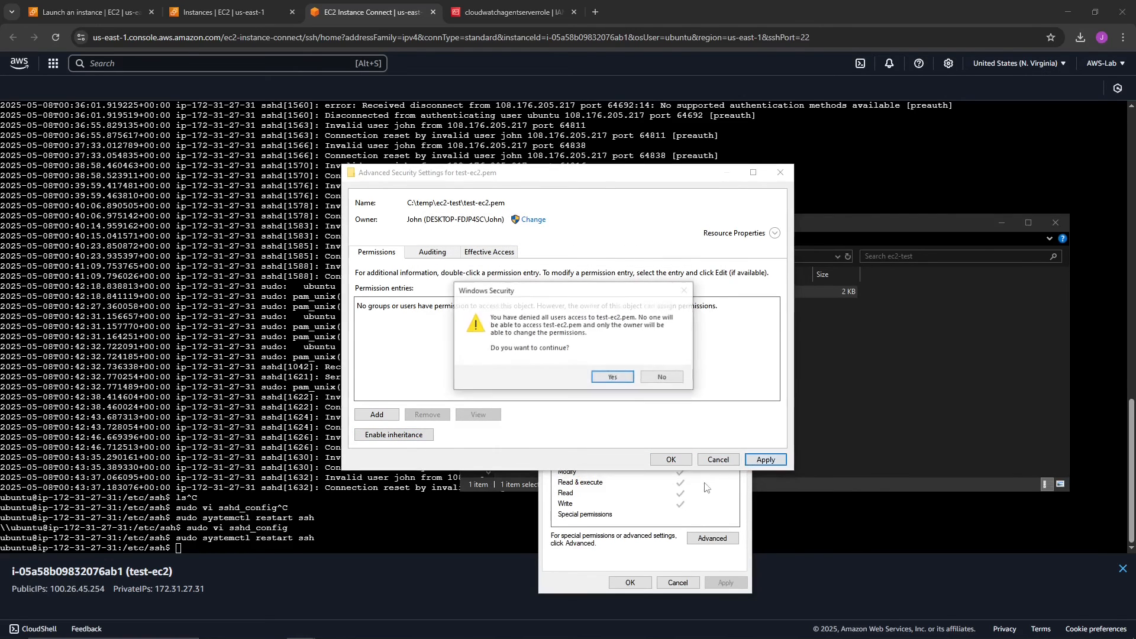
left_click(609, 375)
left_click(671, 459)
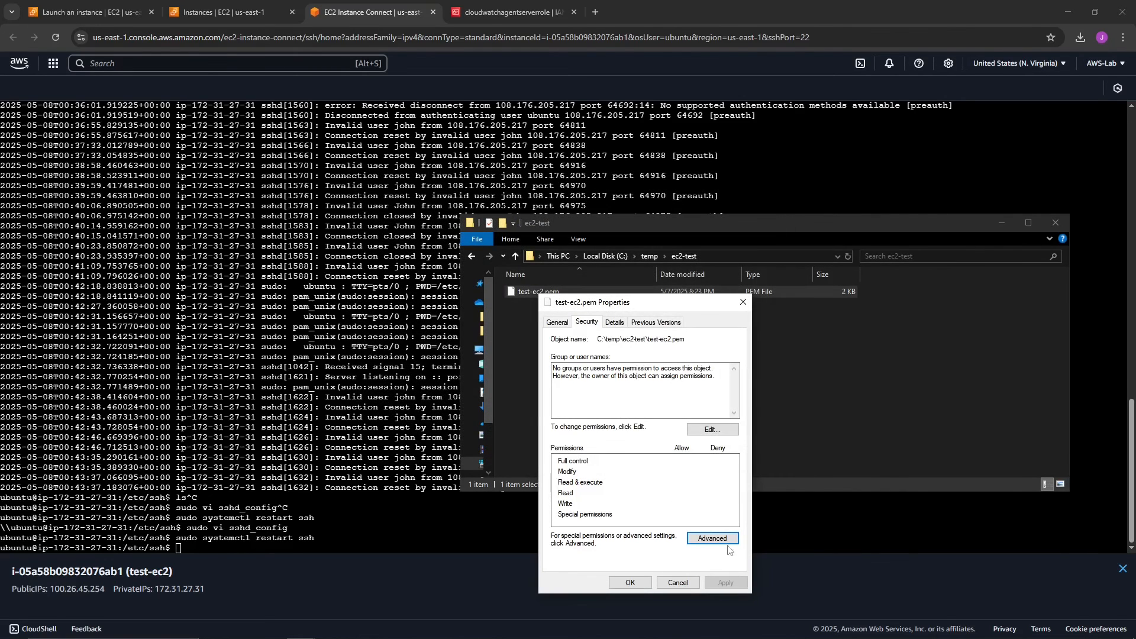
Grant your own Windows user account Read & execute and Read permissions on test-ec2.pem and save the file properties
left_click(707, 427)
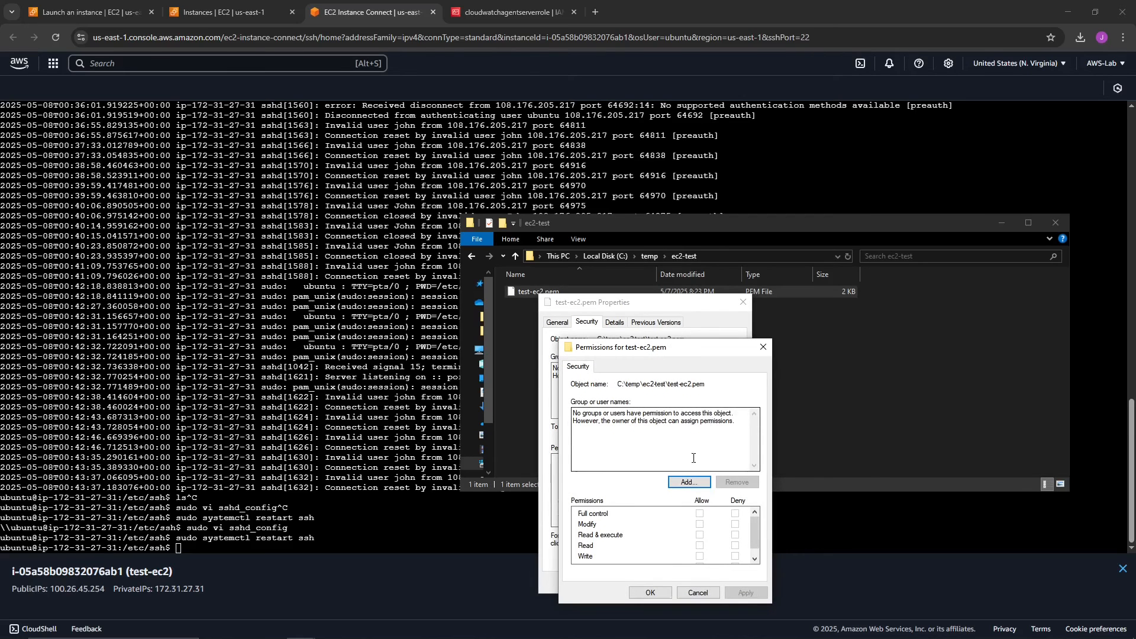
left_click(680, 483)
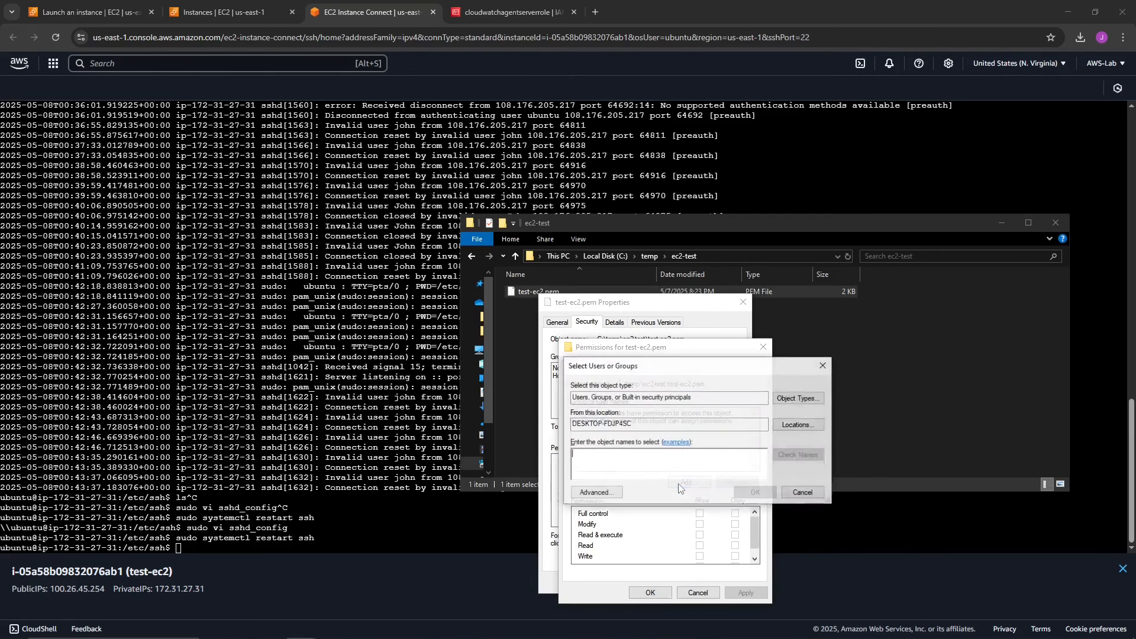
type("john")
left_click(788, 455)
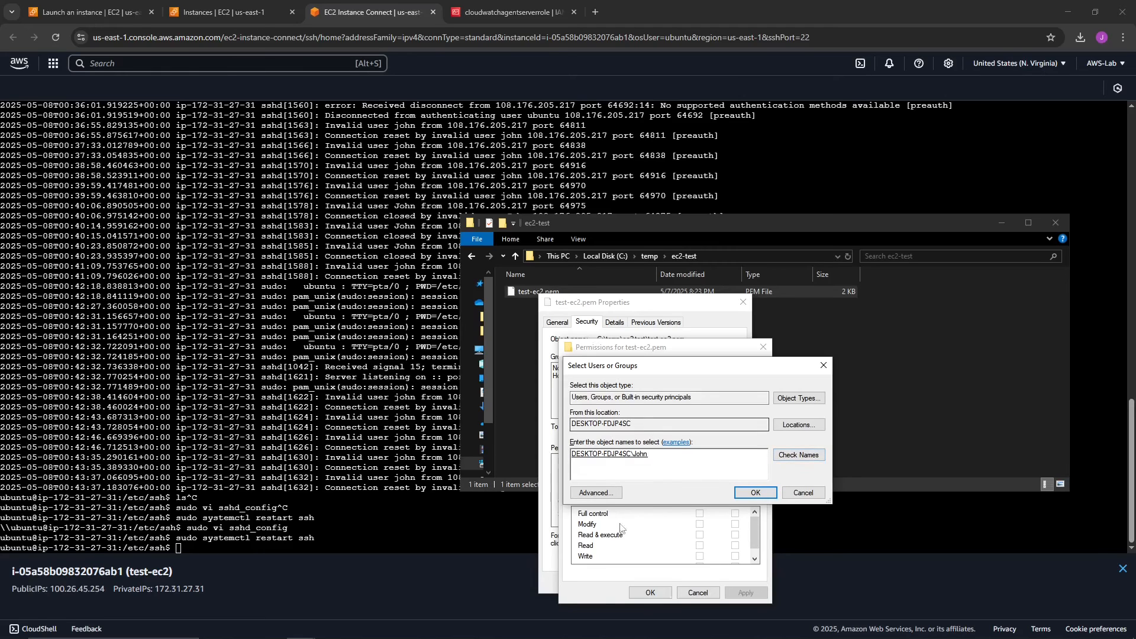
left_click(747, 494)
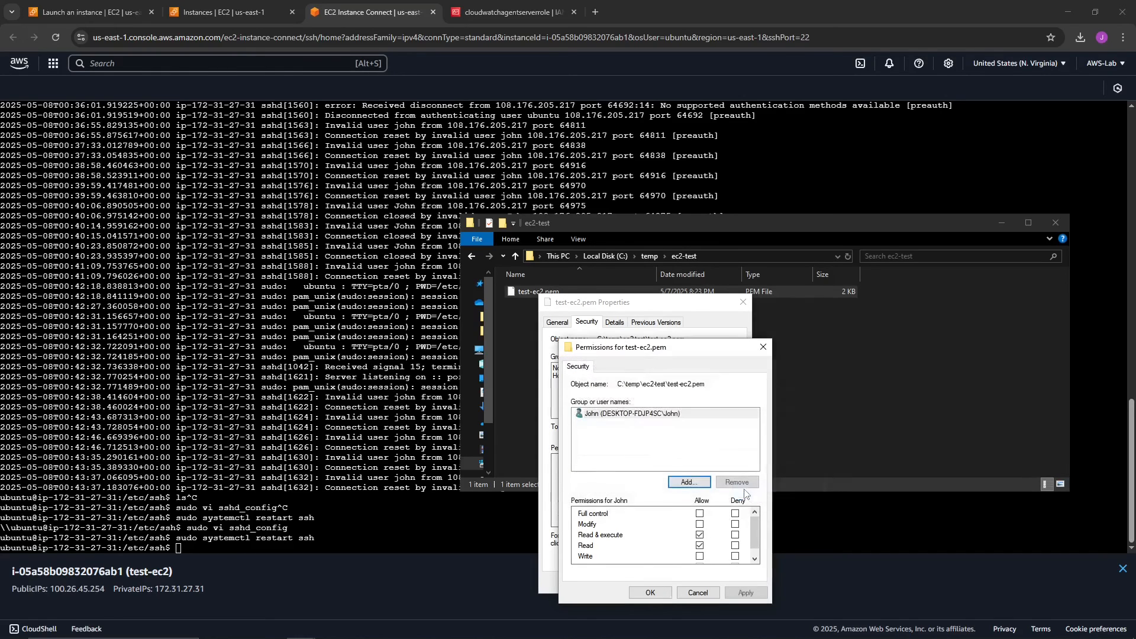
left_click(655, 596)
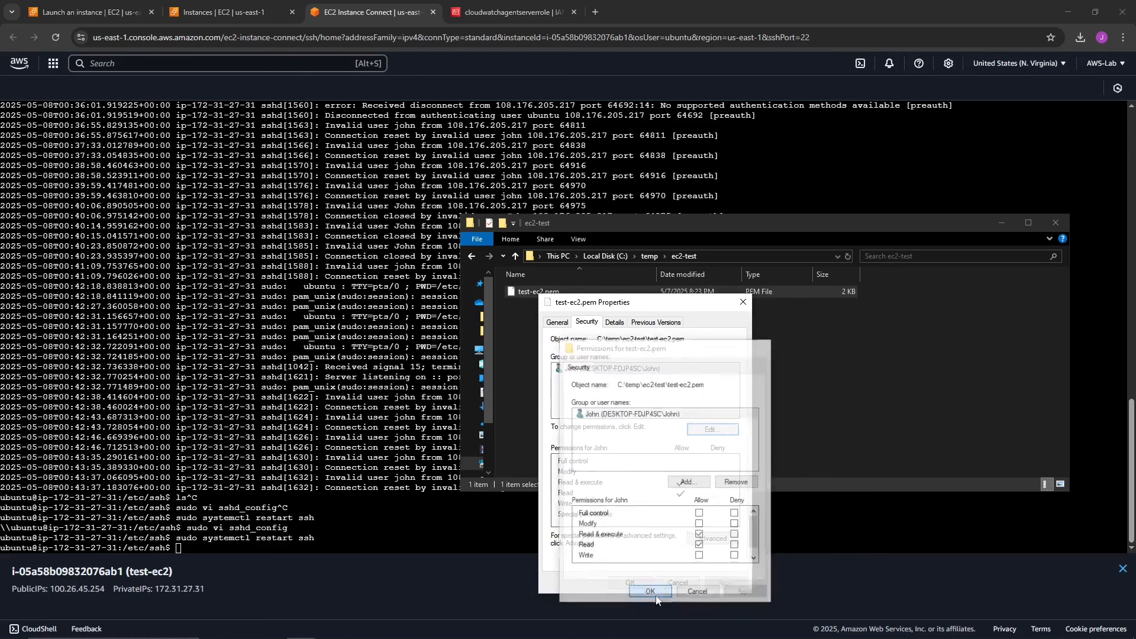
left_click(632, 583)
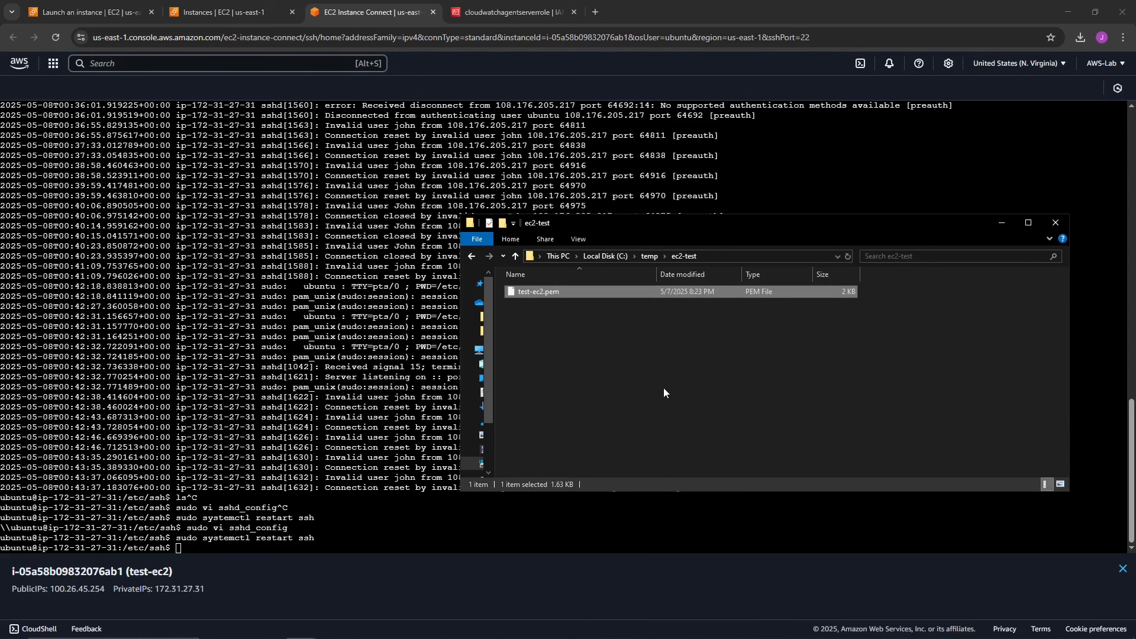
left_click(664, 389)
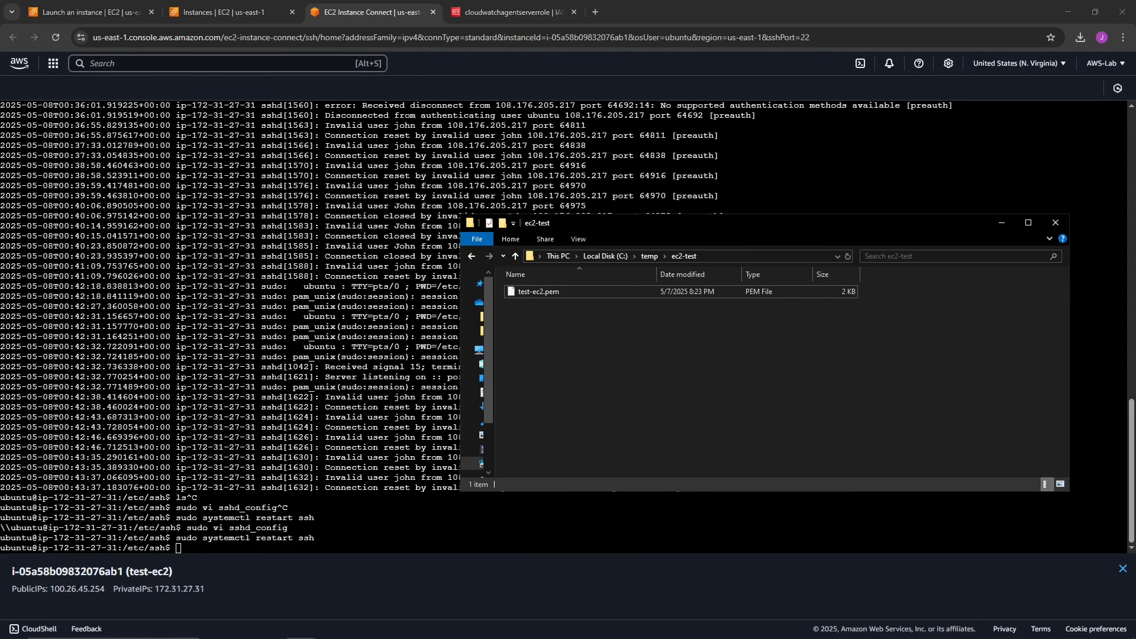
key("alt+Tab")
key("Up")
key("Up")
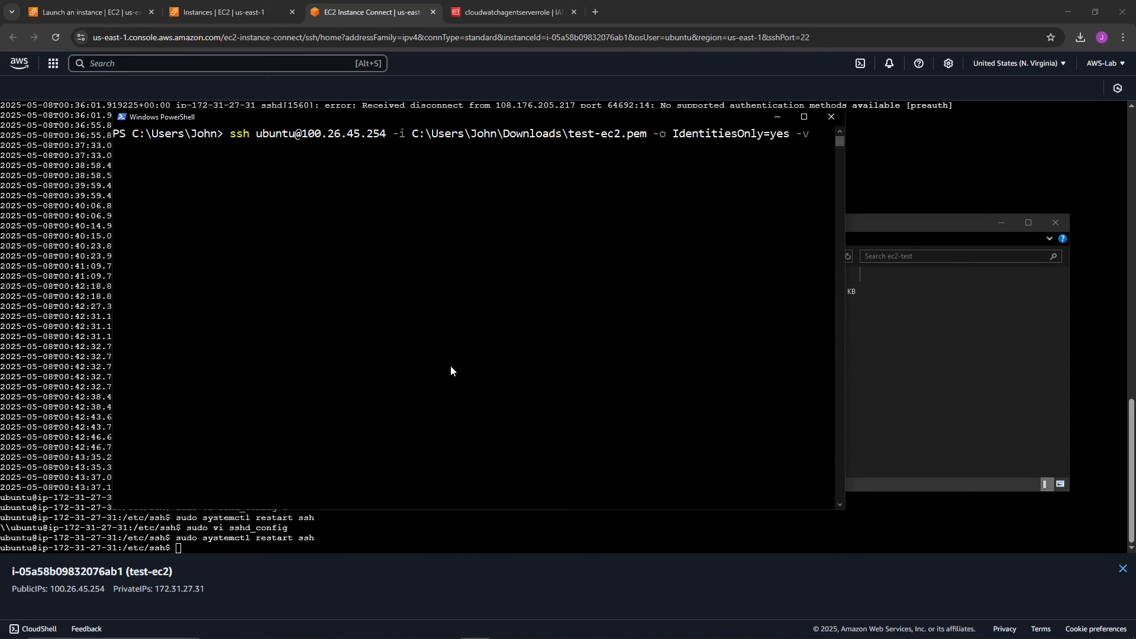
left_click(291, 135)
mouse_move(291, 133)
left_mouse_down()
mouse_move(258, 134)
mouse_move(291, 134)
left_mouse_up()
left_click(303, 187)
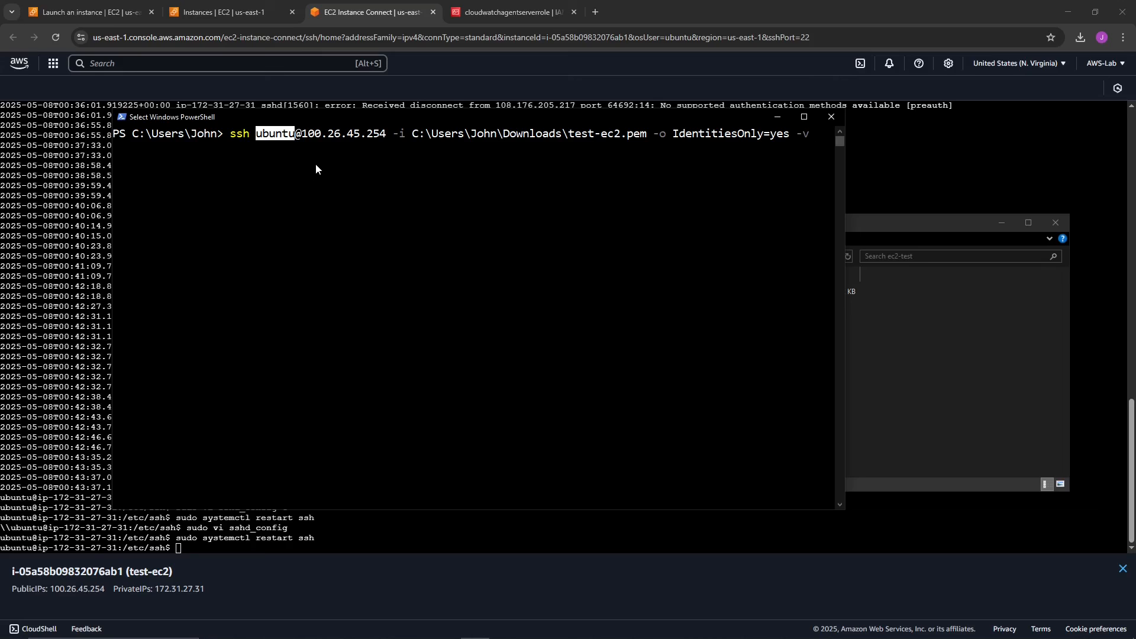
left_click(317, 148)
left_click_drag(303, 140, 790, 139)
left_click(421, 158)
left_click(686, 145)
left_click(823, 172)
key("BackSpace")
key("BackSpace")
key("Return")
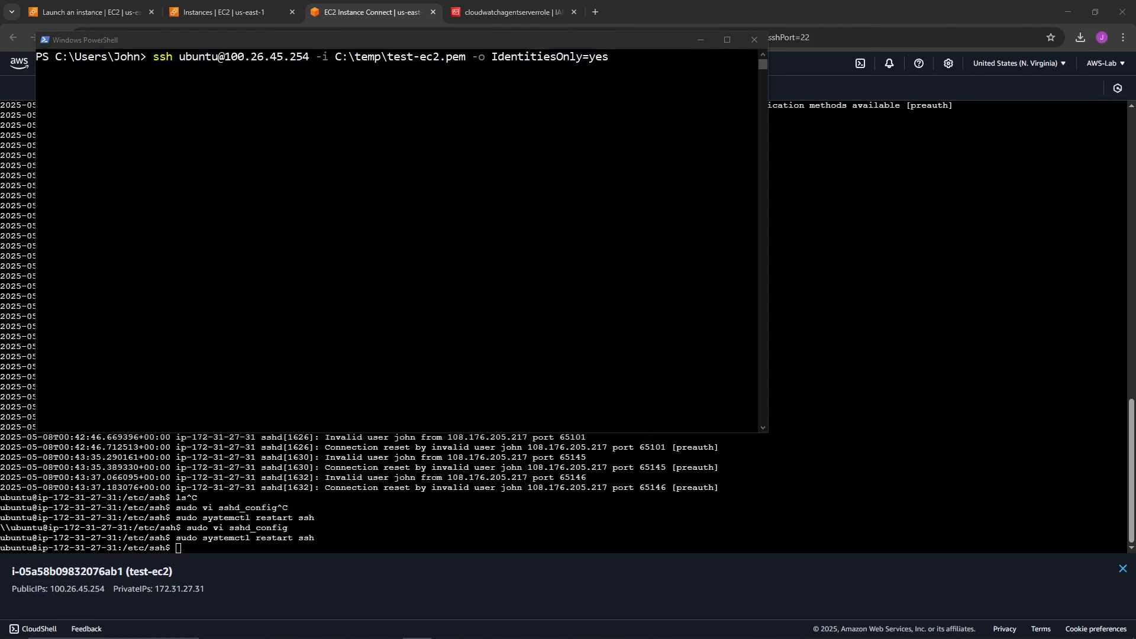
left_click_drag(324, 42, 458, 90)
left_click(432, 275)
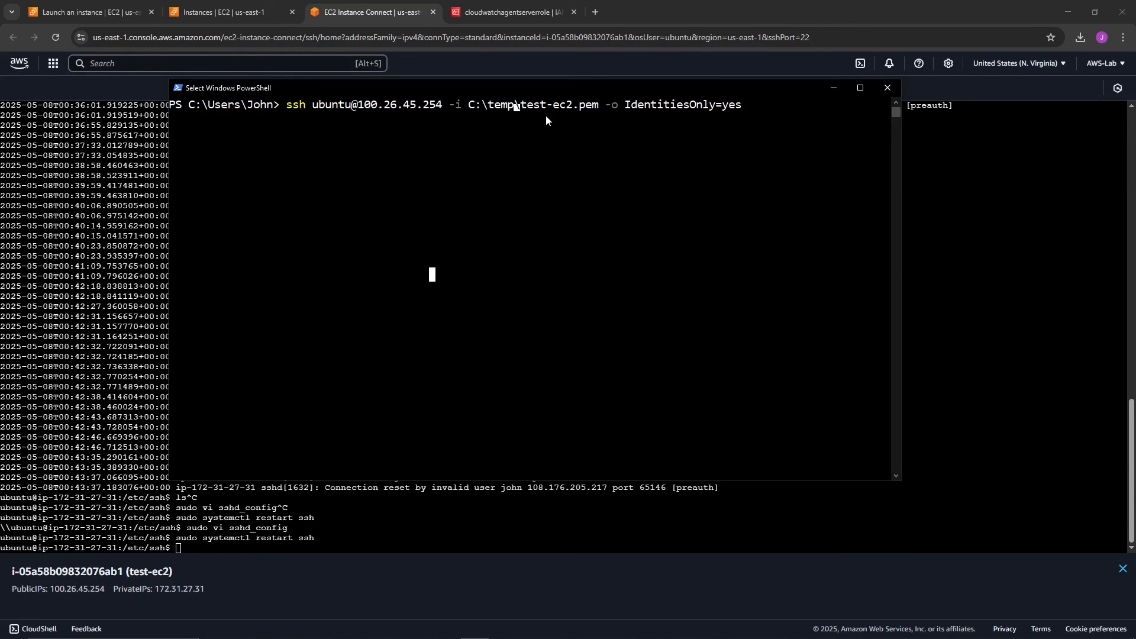
key("Escape")
key("Return")
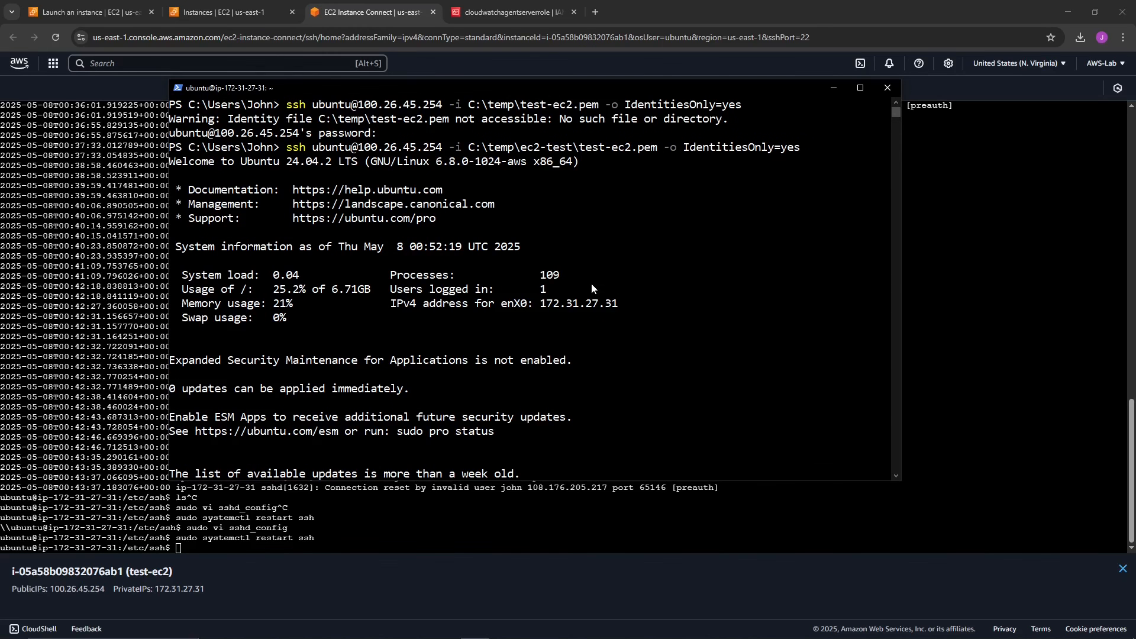
Examine the key path and IdentitiesOnly option of the last ssh command and the Ubuntu login output
left_click_drag(286, 148, 819, 148)
left_click(471, 147)
left_click(573, 164)
left_click(680, 232)
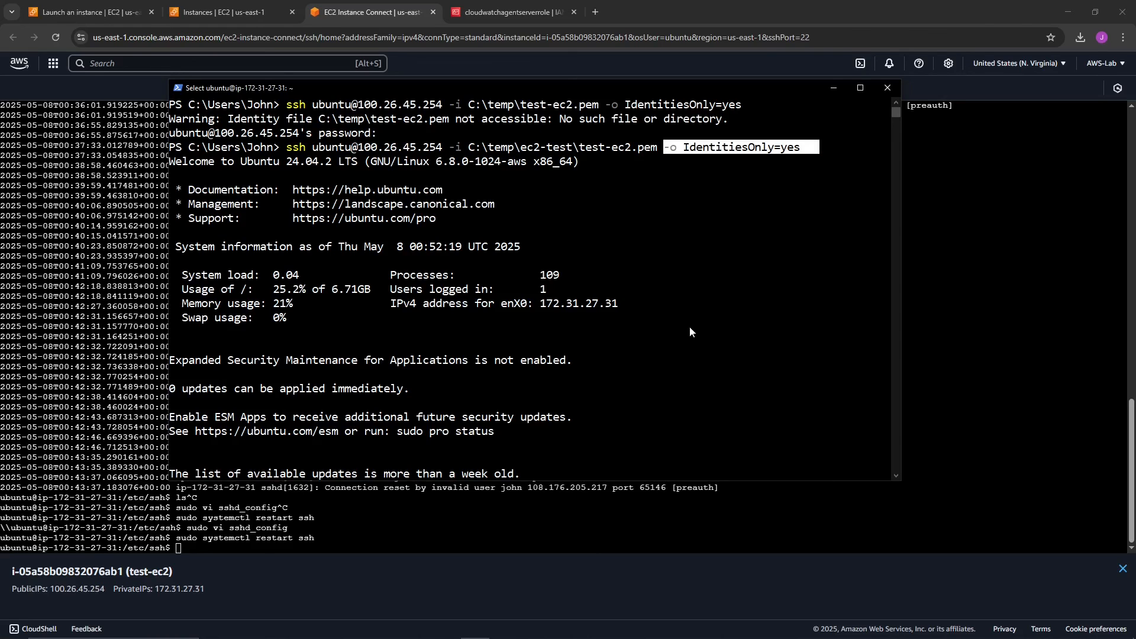
scroll(615, 384, "down", 8)
scroll(634, 358, "up", 3)
Create an empty file named file in the instance's home directory over ssh, listing the directory before and after
left_click(372, 370)
key("Escape")
type("ls")
key("Return")
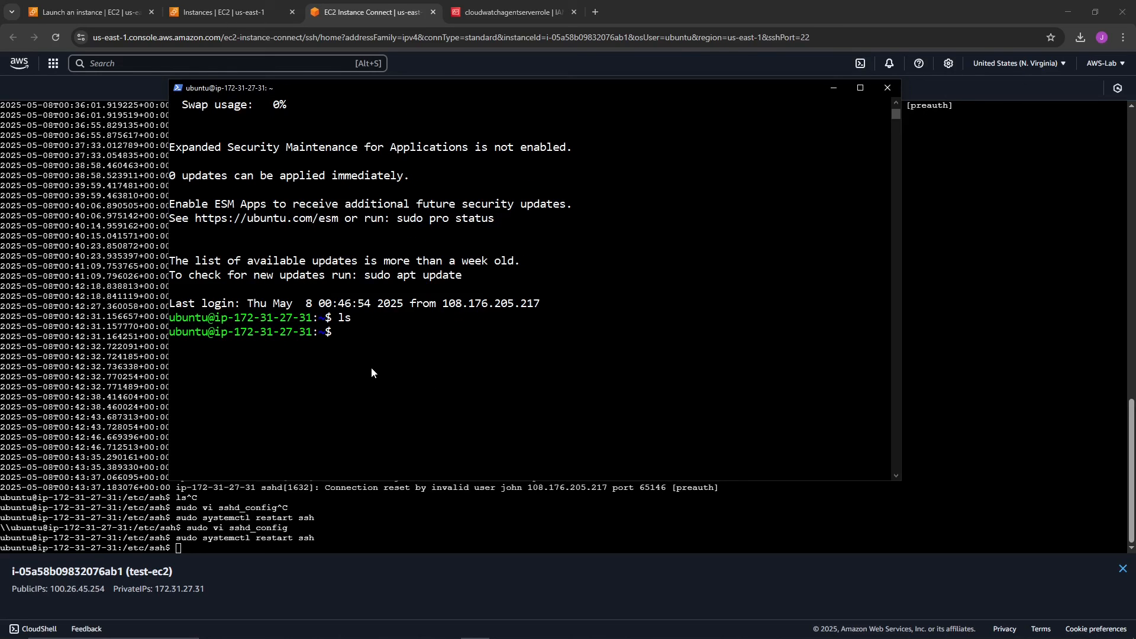
left_click(395, 368)
type("touch file")
key("Return")
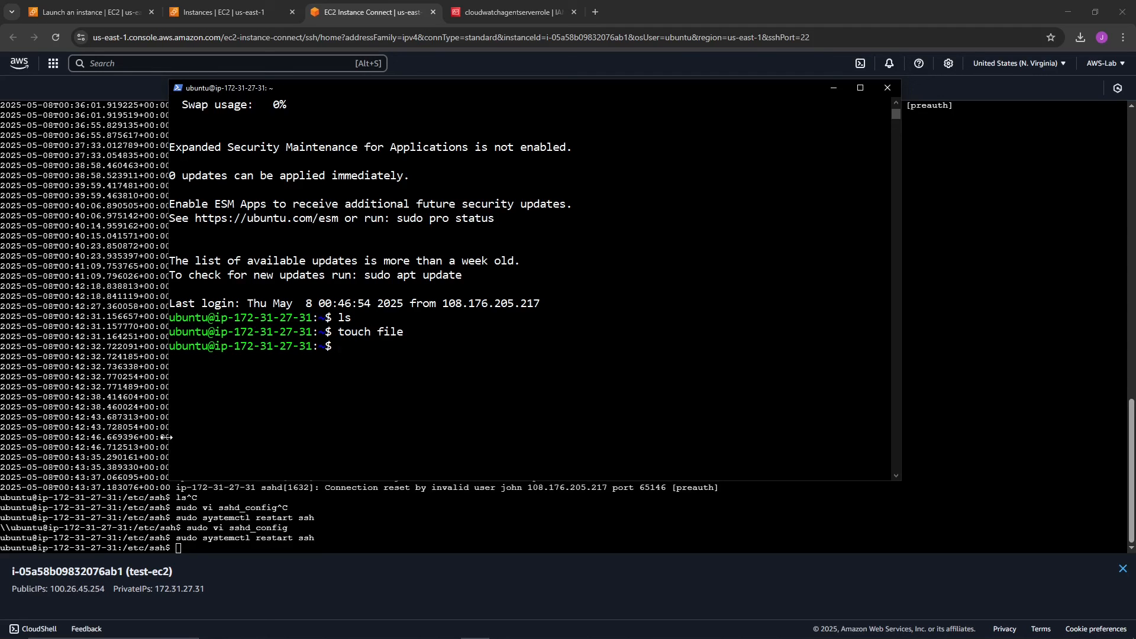
type("ls")
key("Return")
Change to the home directory in the EC2 Instance Connect session and list its files to check for file
left_click(59, 434)
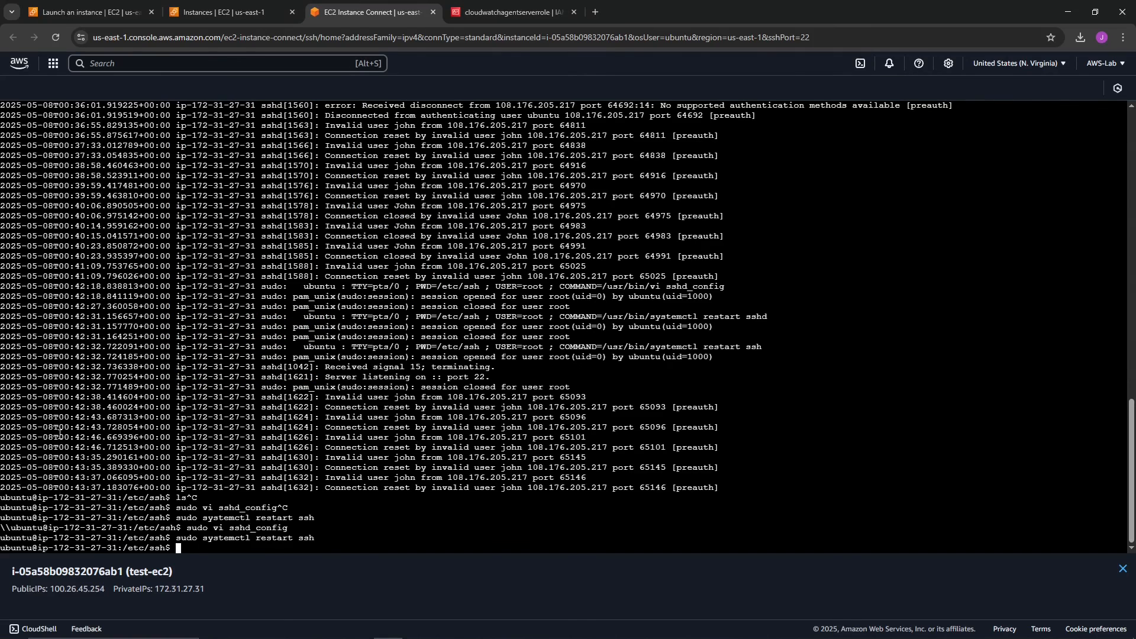
type("cd ~")
key("Return")
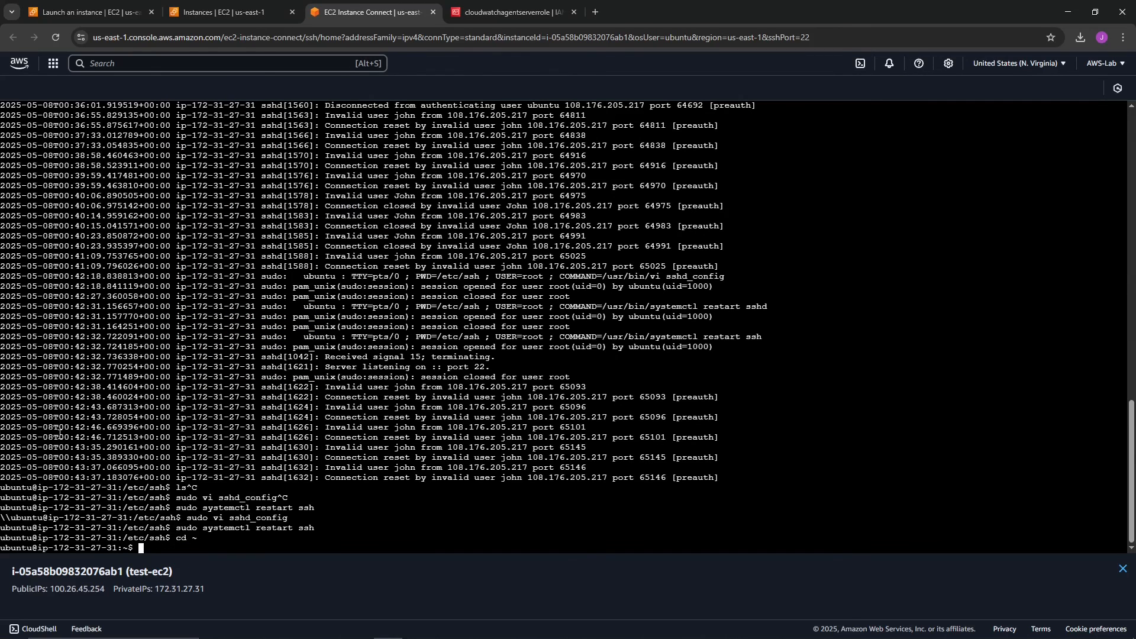
type("ls")
key("Return")
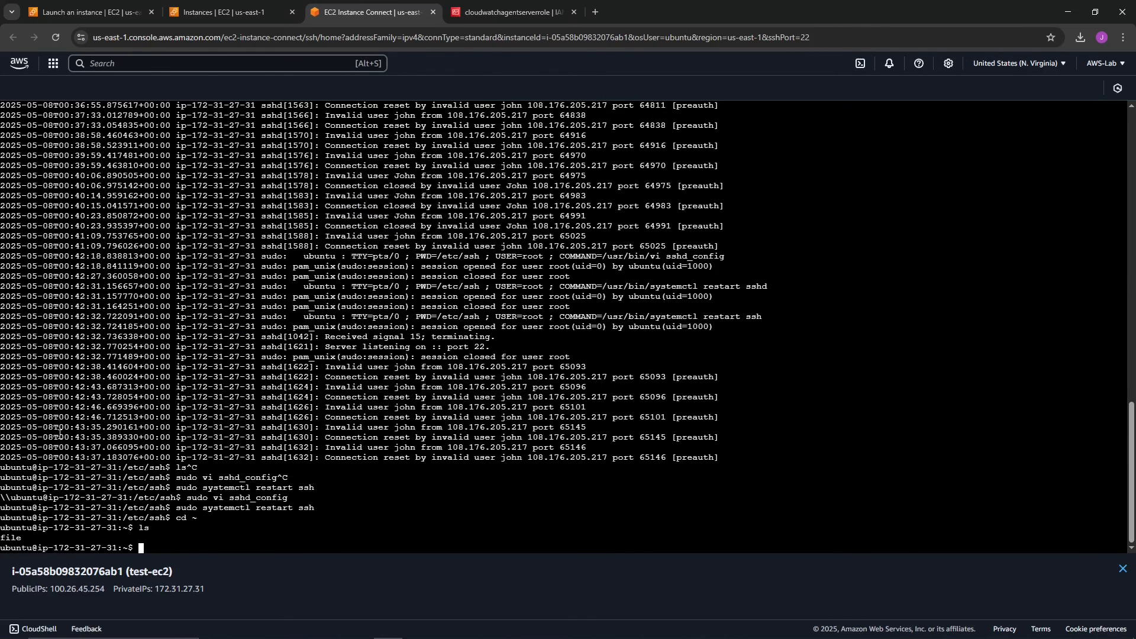
left_click_drag(32, 538, 1, 538)
key("alt+Tab")
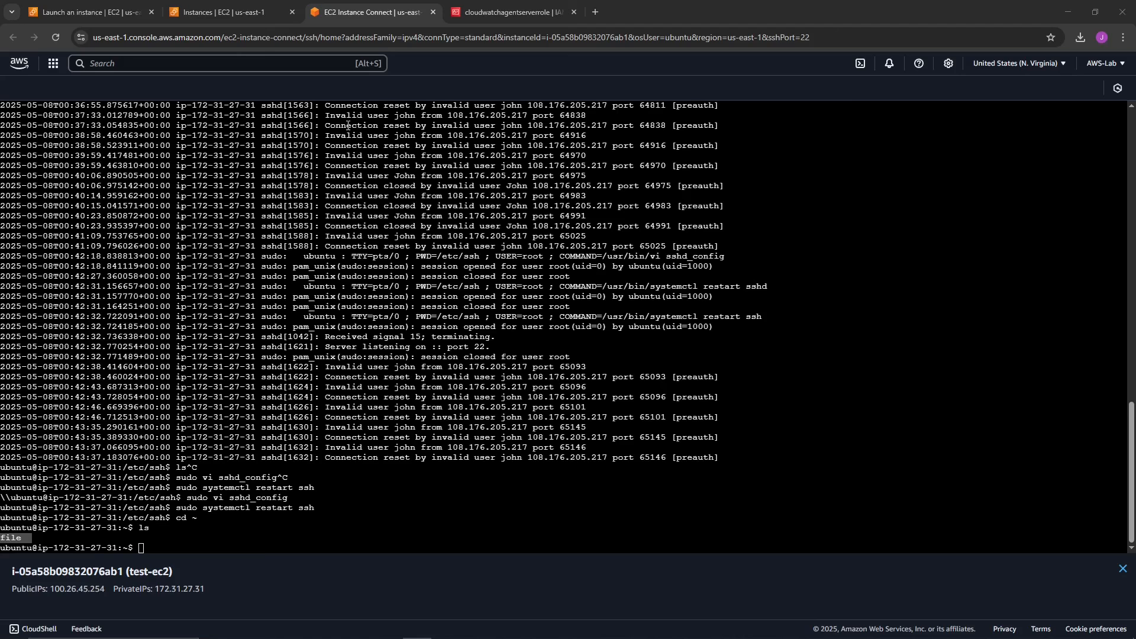
Review the instance launch page and the test-ec2 details on the Instances page
left_click(99, 17)
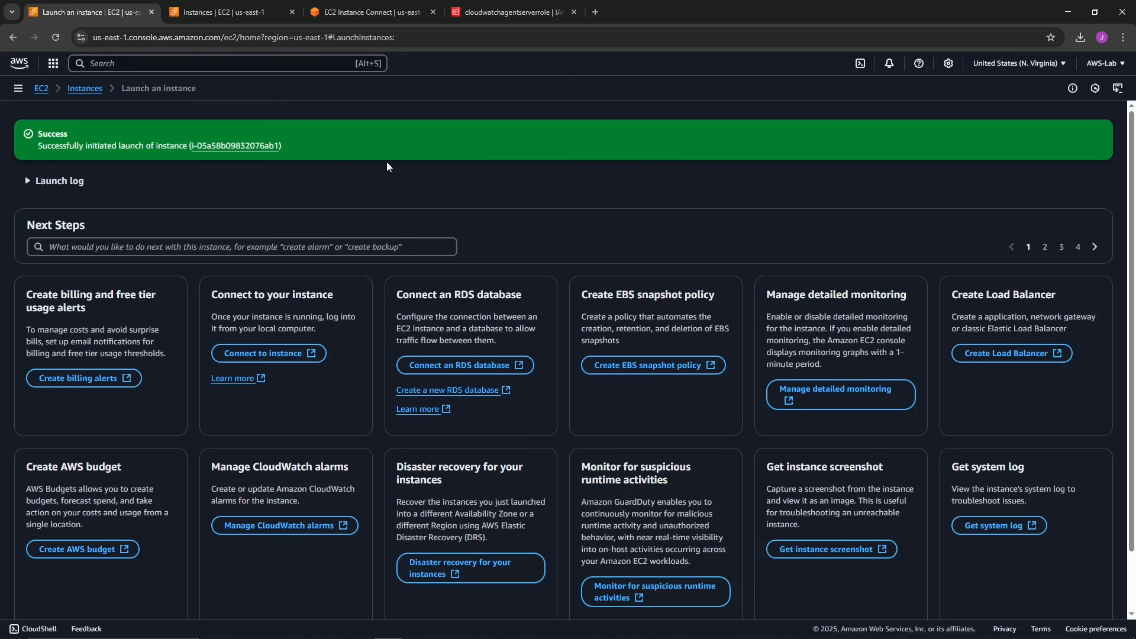
left_click(249, 11)
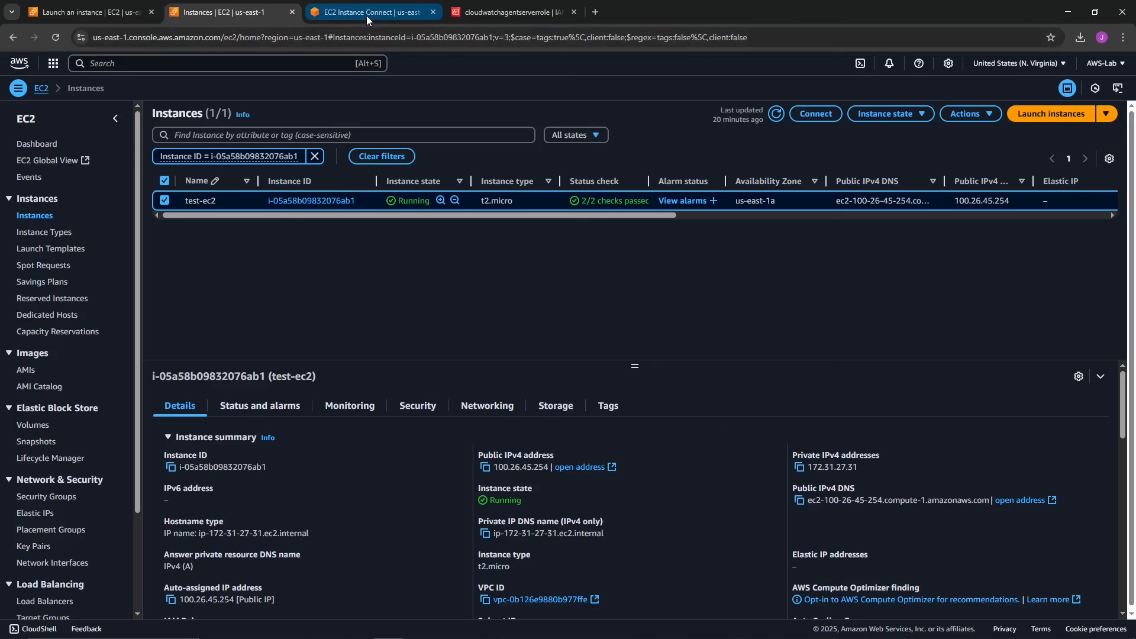
mouse_move(367, 15)
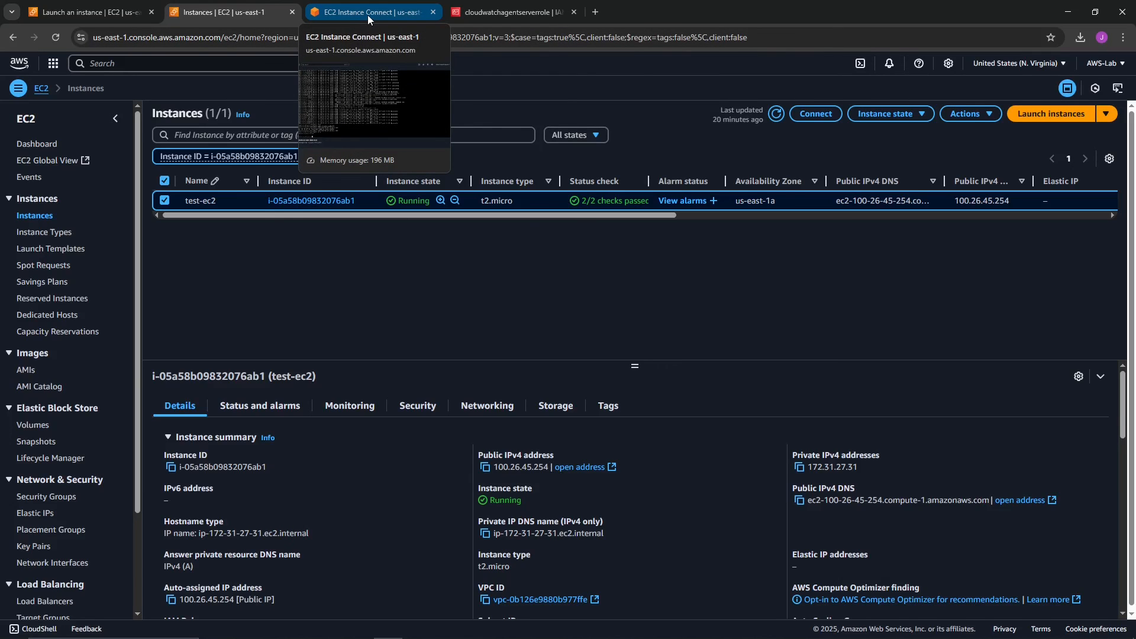